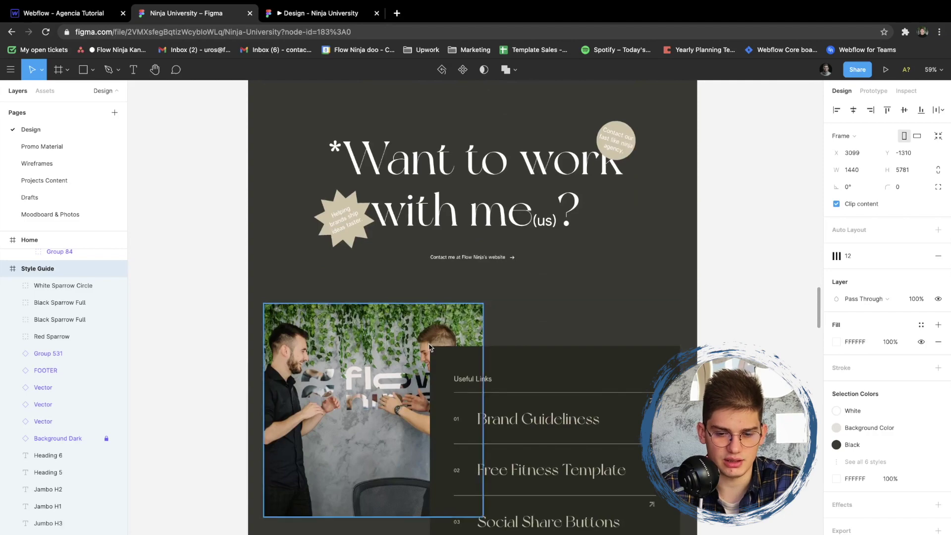
- Switch to the Webflow Agencia template project and examine its Home page sections from hero to footer
key("super+1")
scroll(459, 297, "down", 10)
scroll(467, 205, "up", 20)
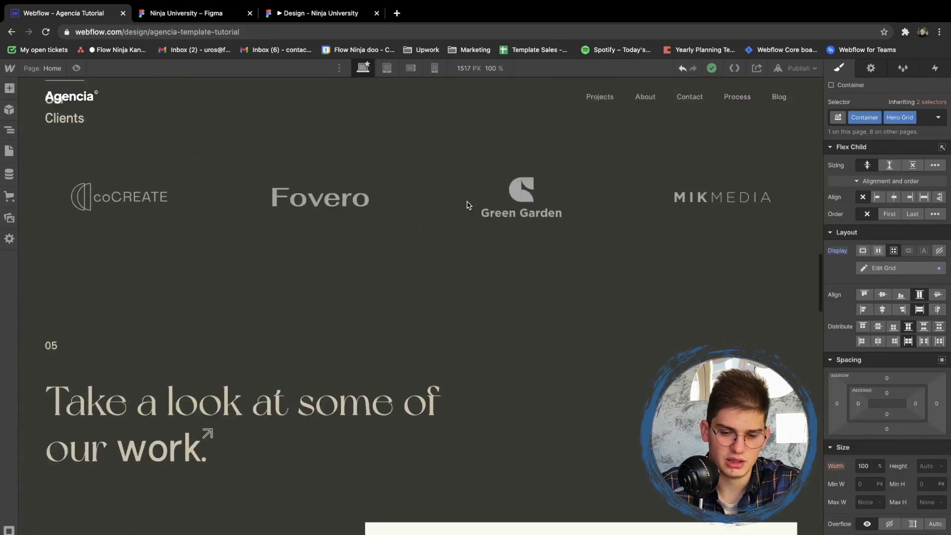
scroll(466, 205, "down", 15)
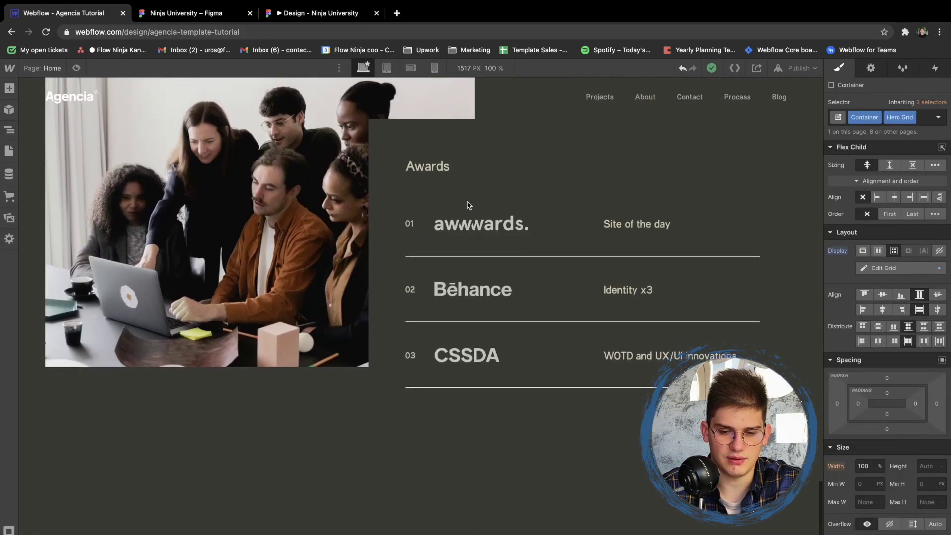
scroll(426, 340, "down", 2)
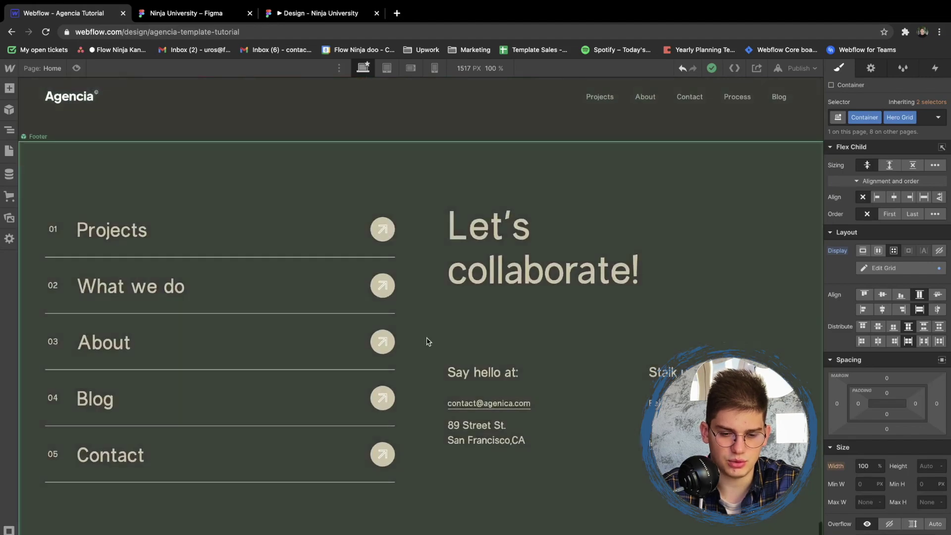
scroll(427, 340, "up", 20)
scroll(427, 340, "up", 5)
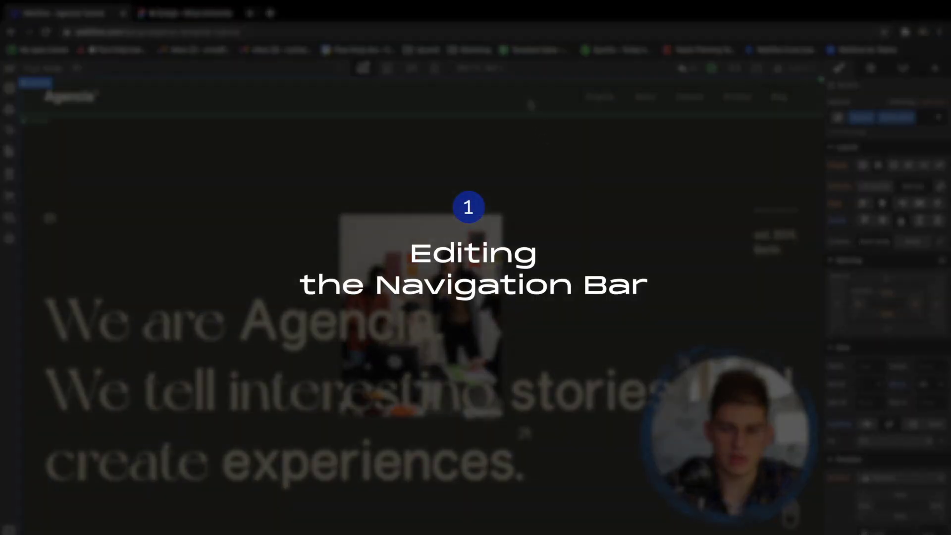
- Edit the Navbar symbol and replace its Agencia logo image with the light SVG logo of the site owner's name
left_click(531, 104)
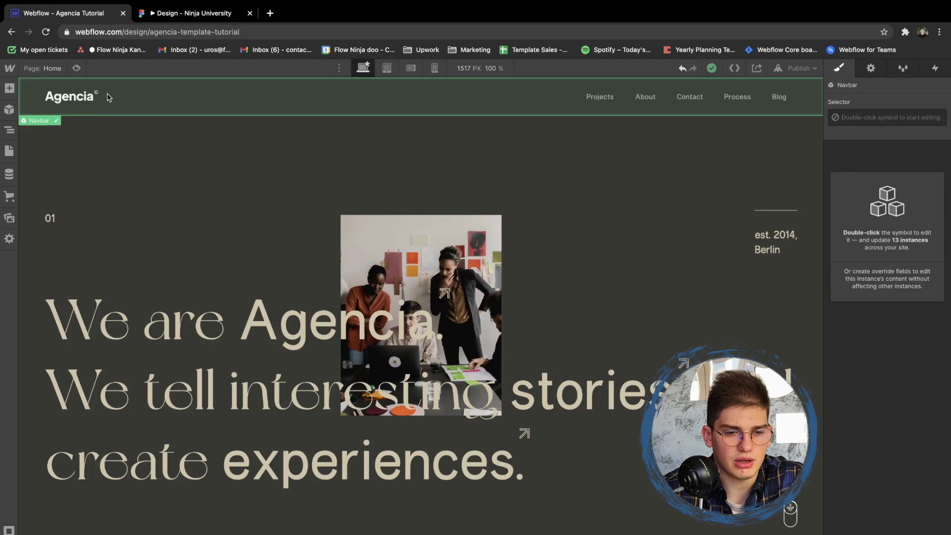
double_click(109, 97)
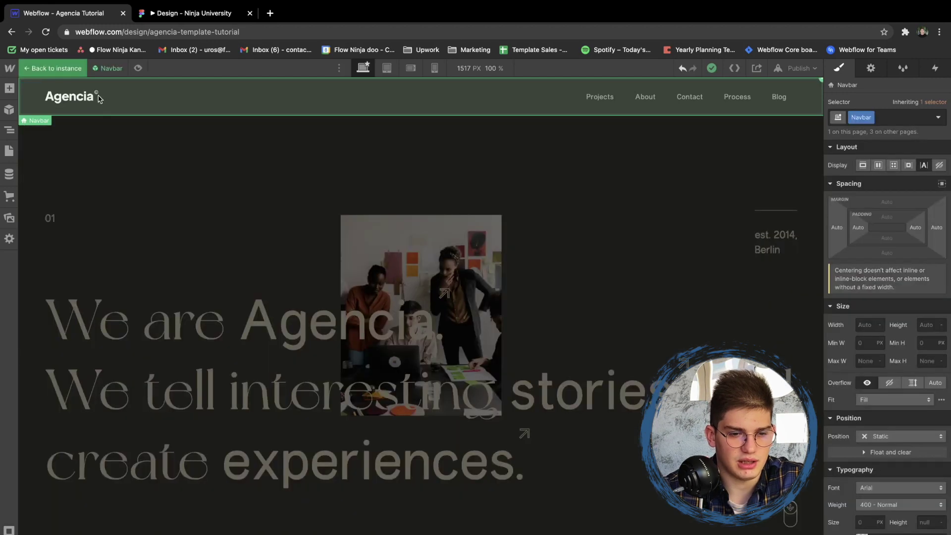
double_click(99, 101)
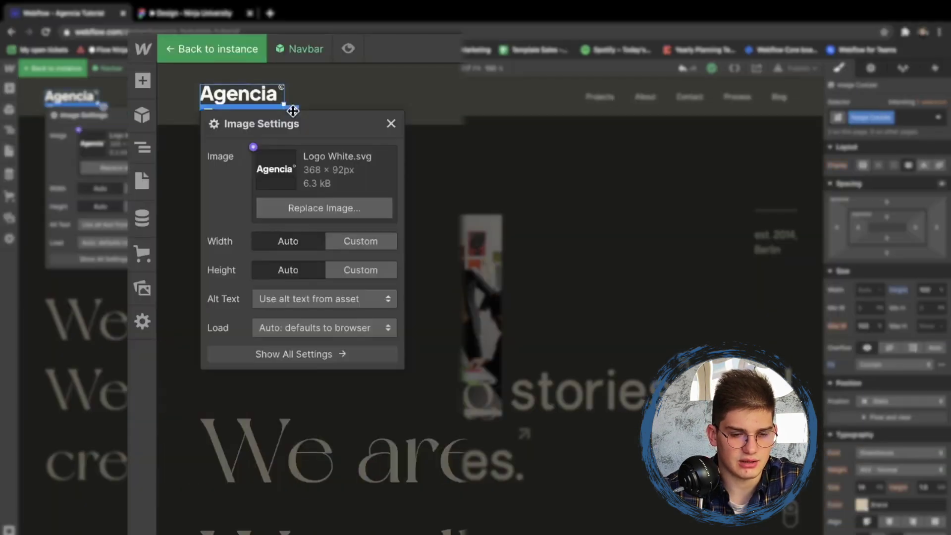
left_click(321, 212)
left_click(265, 435)
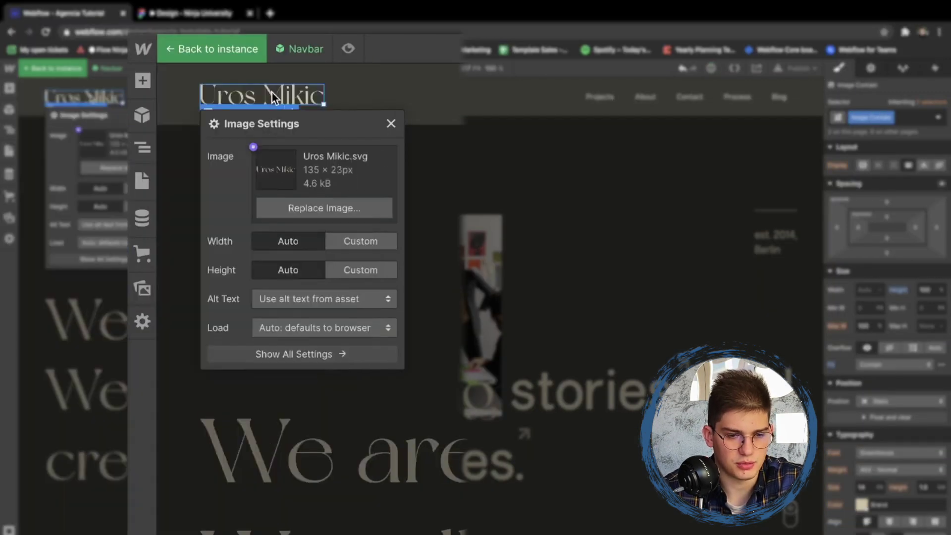
left_click(366, 92)
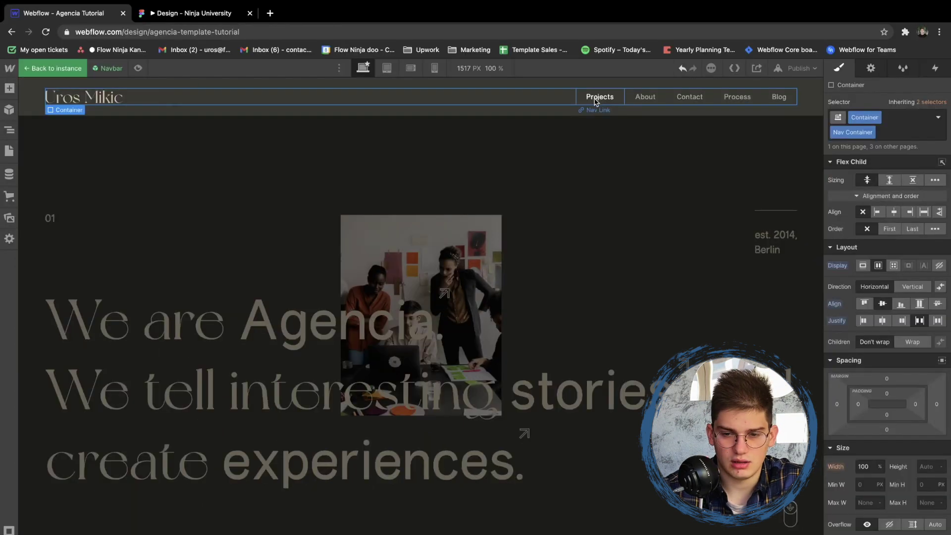
- Examine the navbar's individual text links, from Projects through About to Contact
left_click(600, 96)
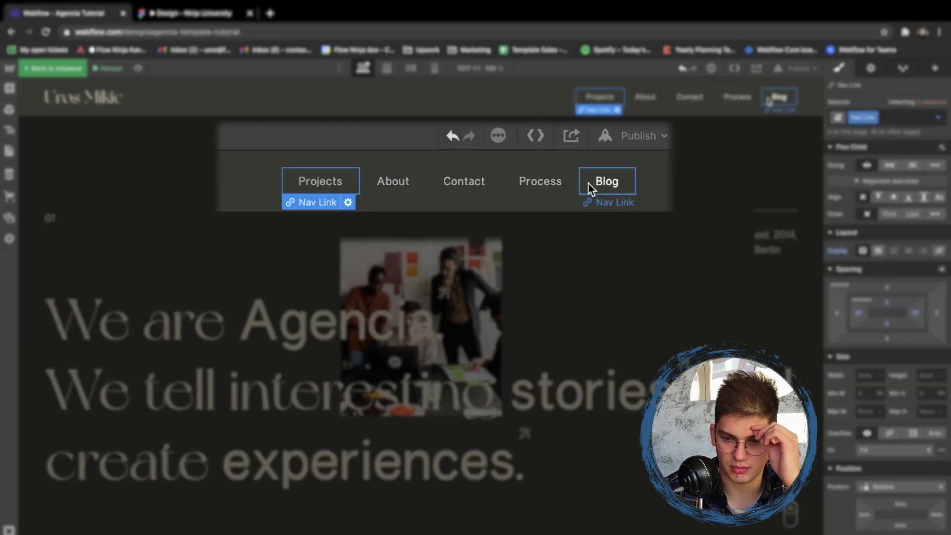
double_click(608, 101)
scroll(471, 204, "down", 7)
scroll(471, 205, "up", 10)
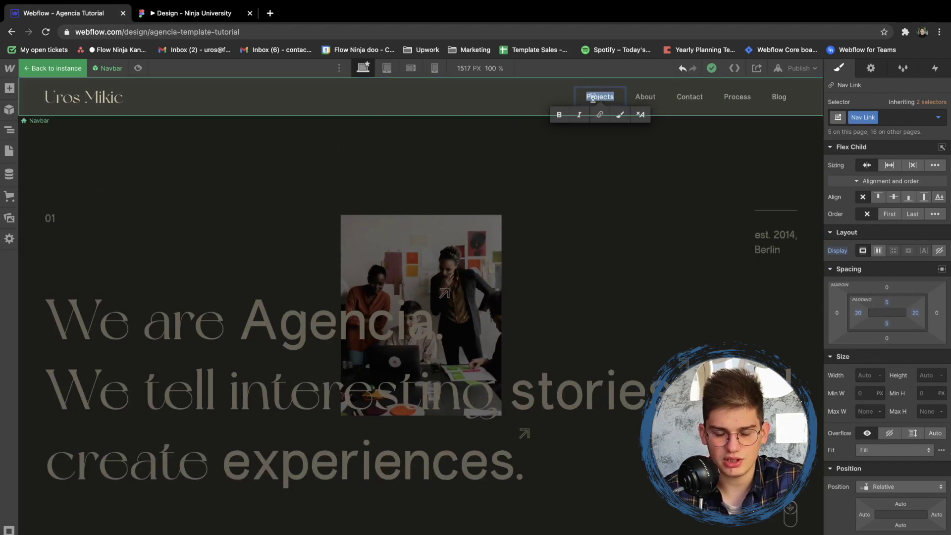
left_click(559, 102)
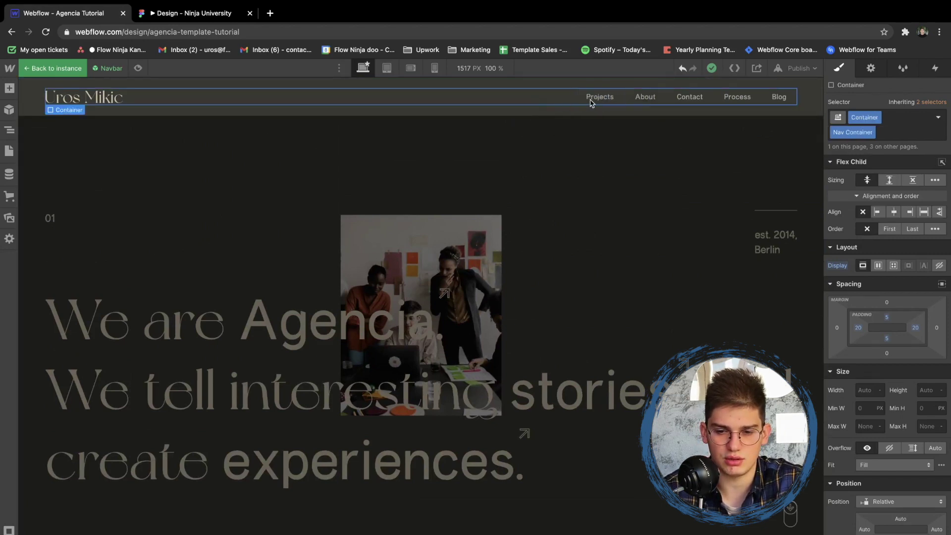
left_click(597, 98)
left_click(643, 97)
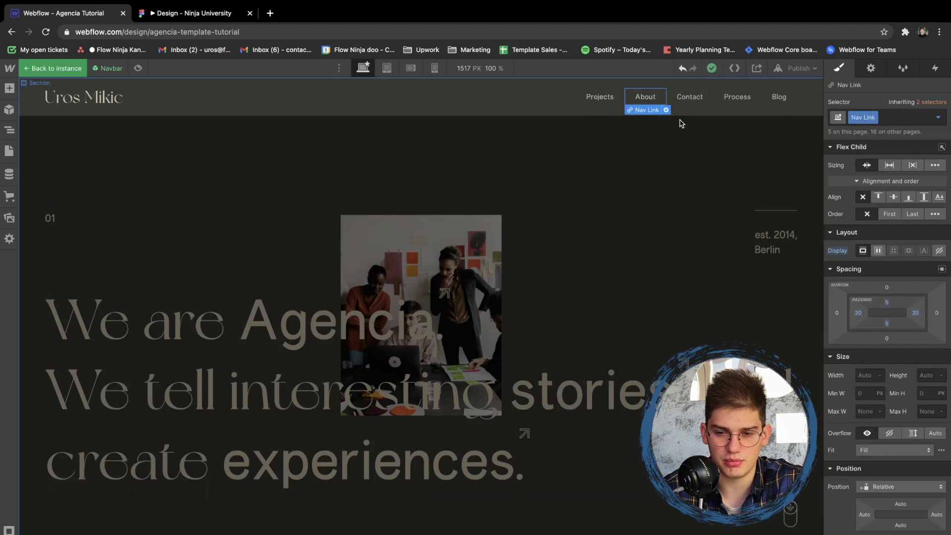
left_click(686, 99)
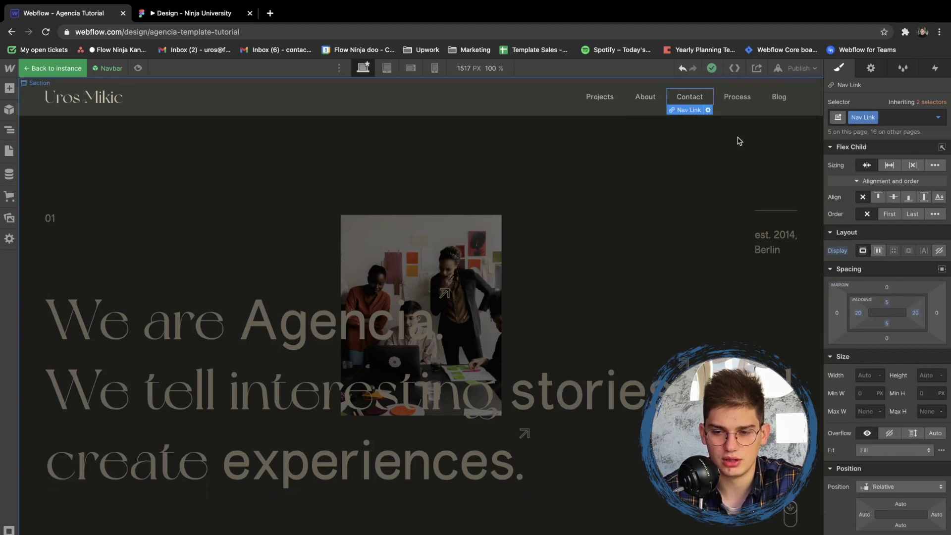
- Delete the Process and Blog links from the navbar
left_click(731, 102)
key("Delete")
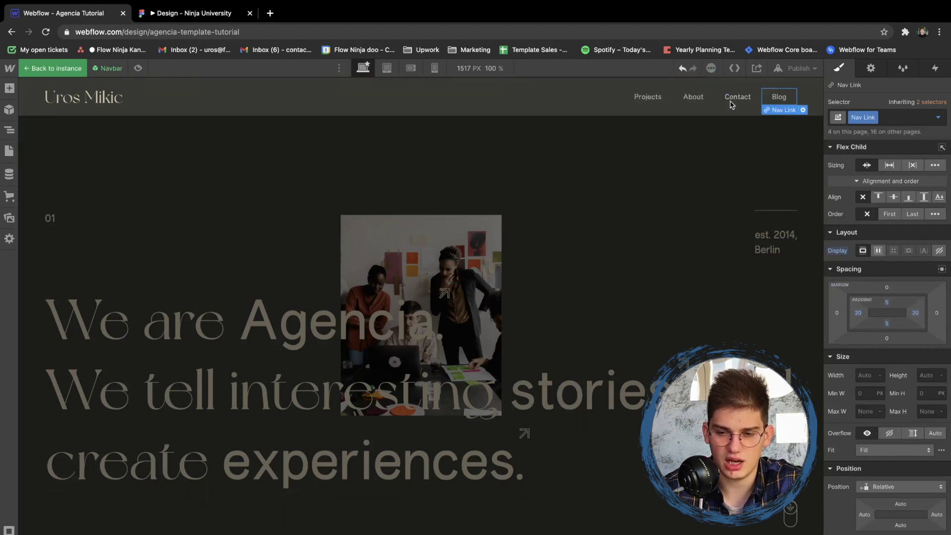
key("Delete")
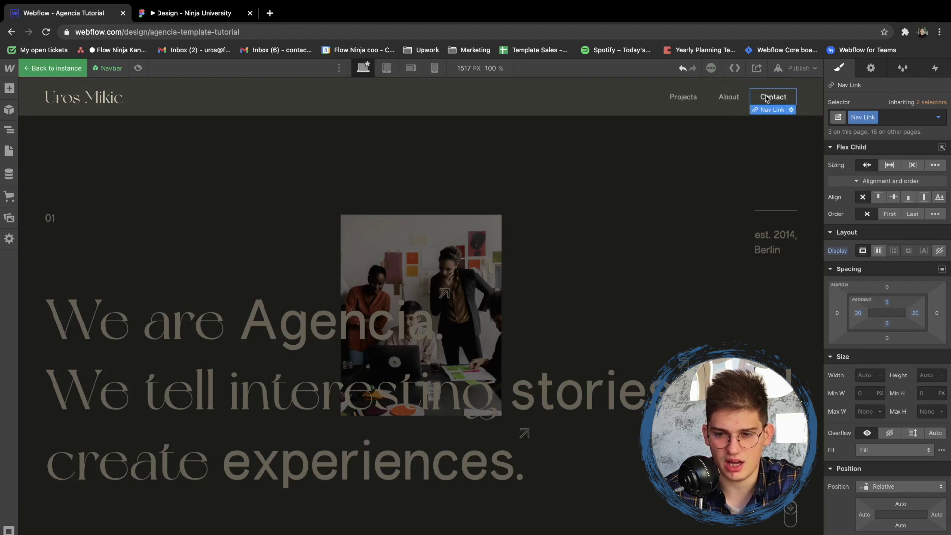
- Check the remaining Projects and About links and finish editing the Navbar symbol, returning to the Home page
left_click(728, 100)
left_click(701, 100)
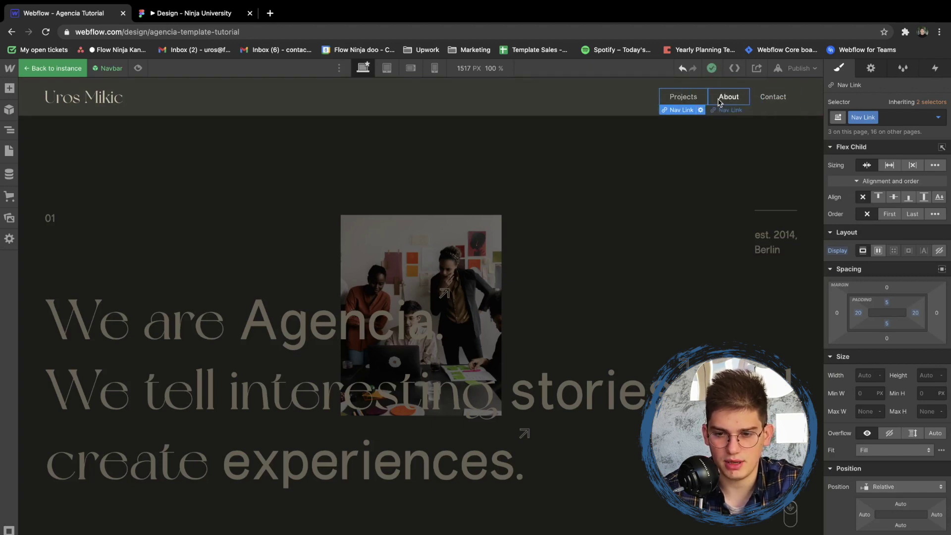
left_click(721, 101)
key("Up")
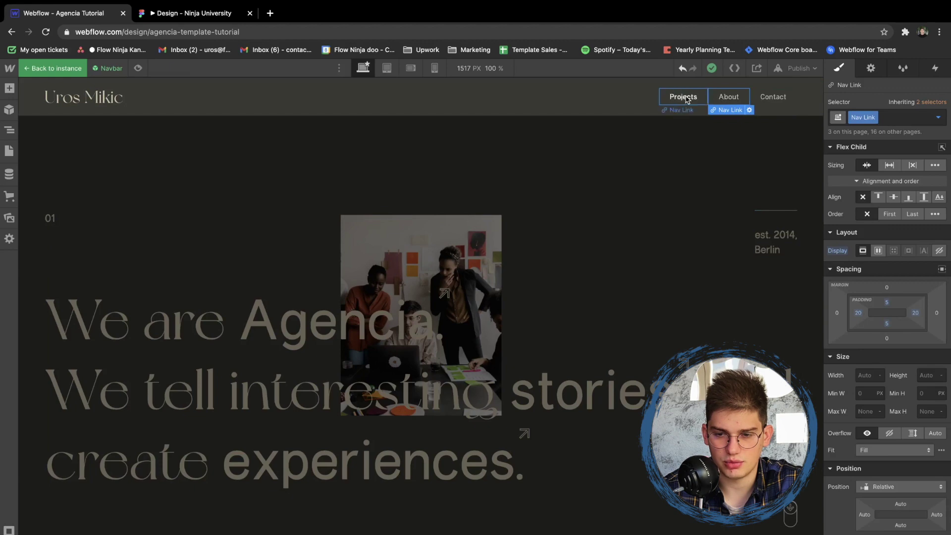
scroll(562, 329, "down", 8)
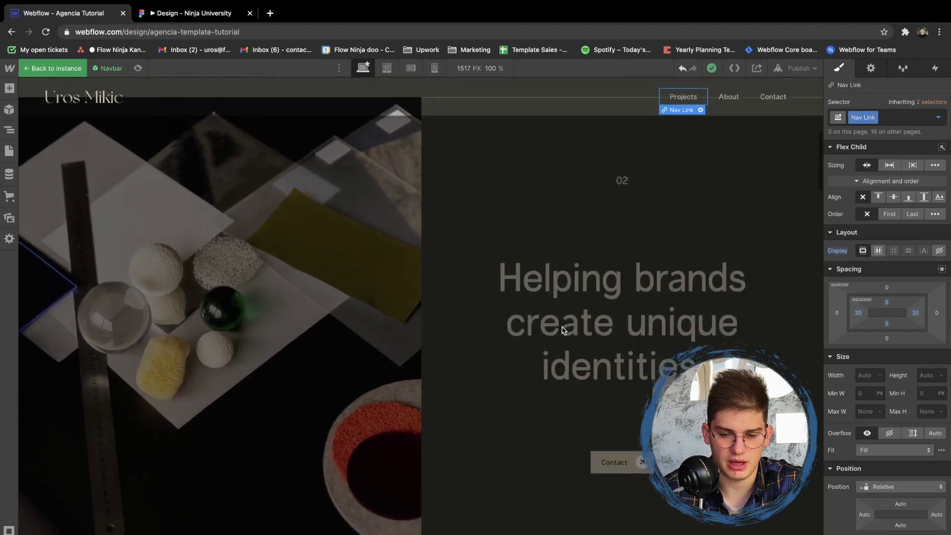
scroll(562, 328, "up", 8)
double_click(234, 163)
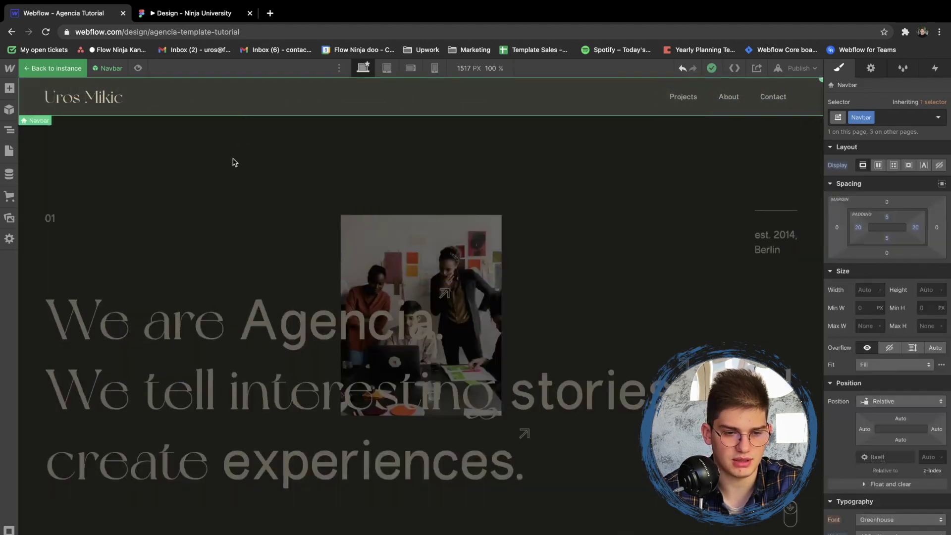
- Preview the Home page to check the preloader, navbar and hero section, then return to the design view
scroll(238, 187, "down", 6)
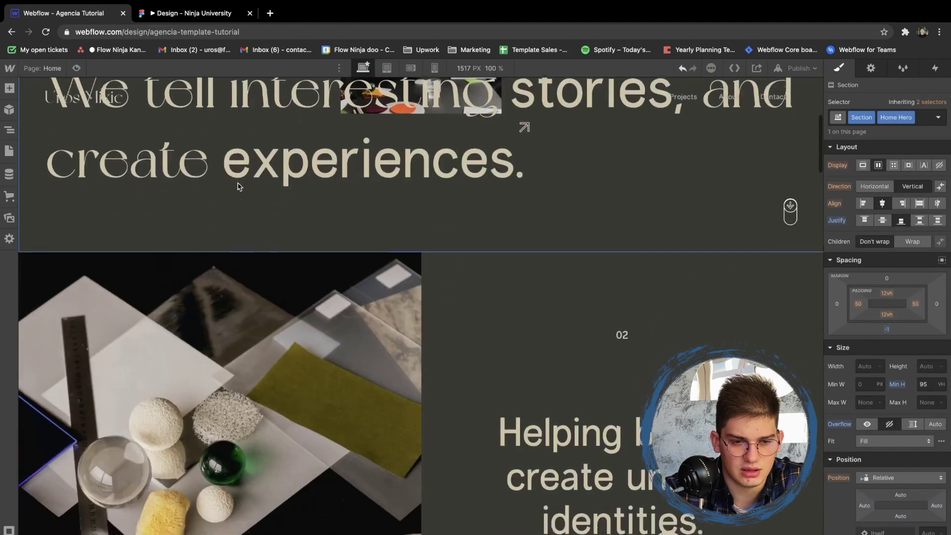
scroll(238, 187, "up", 6)
key("super+shift+p")
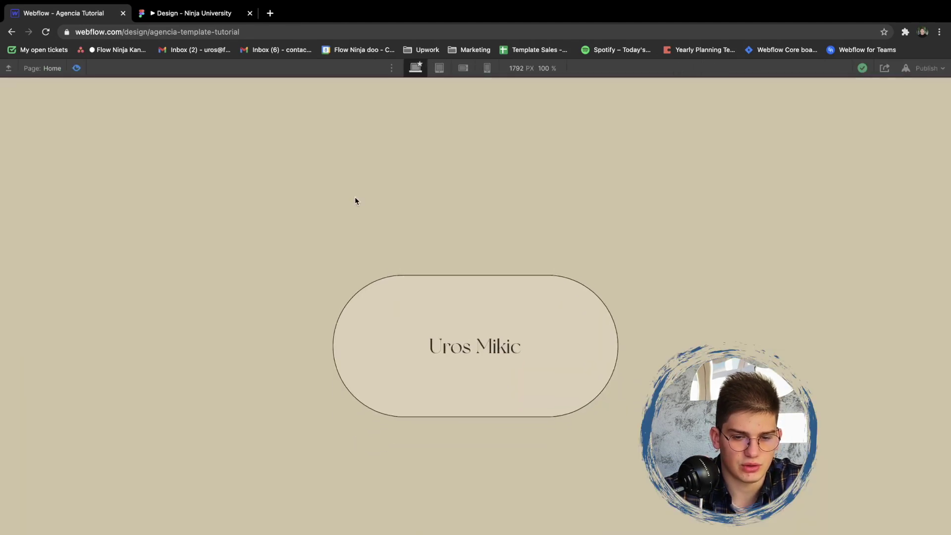
scroll(369, 173, "down", 10)
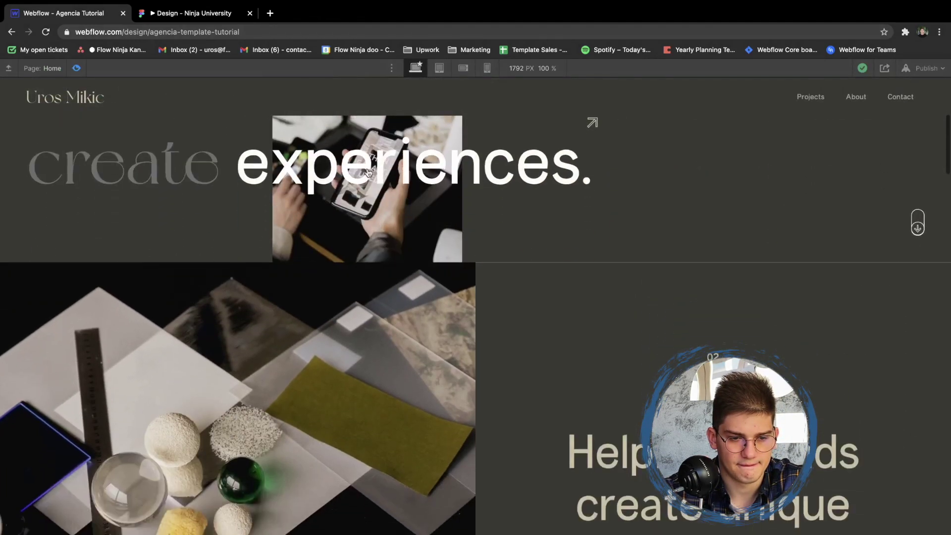
scroll(369, 173, "up", 10)
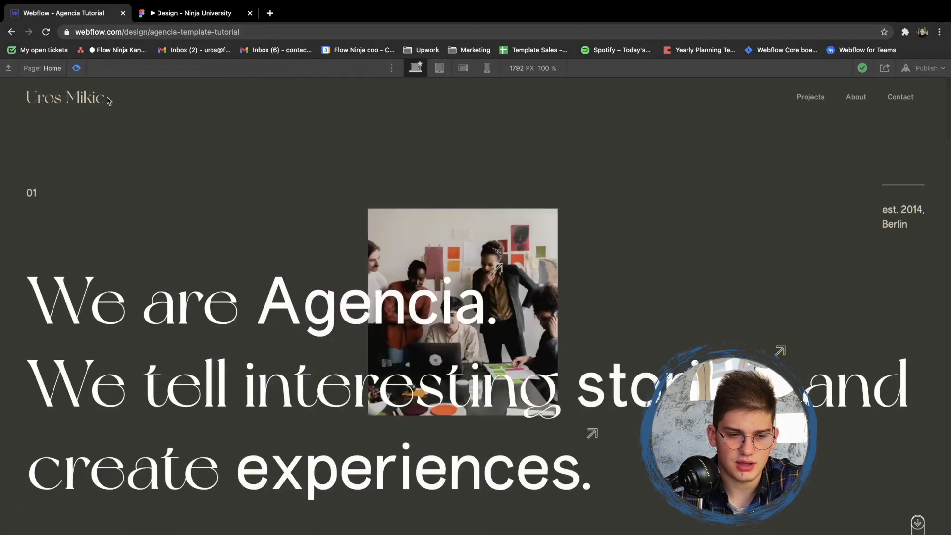
left_click(77, 70)
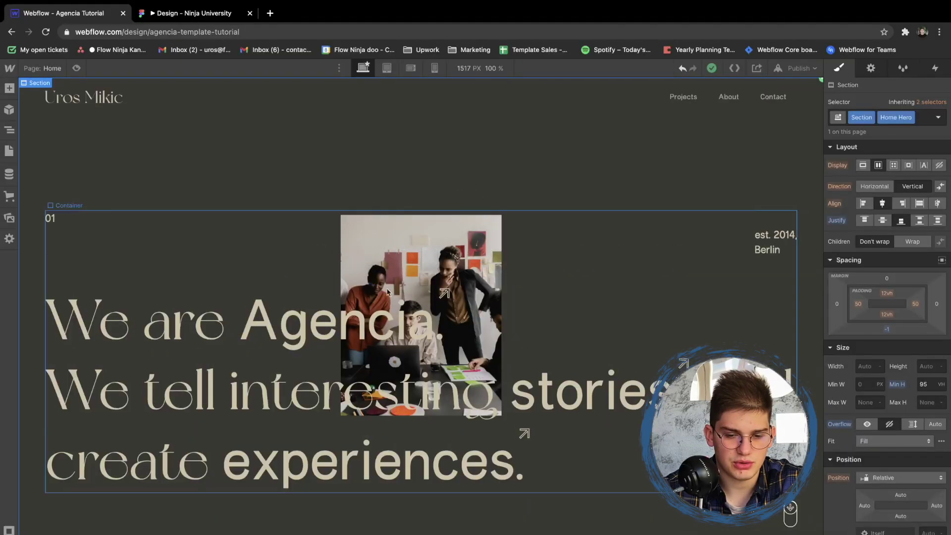
- In the hero section's Hero Symbol settings, replace BG Image #1 with the photo of the founder working at a laptop
left_click(376, 225)
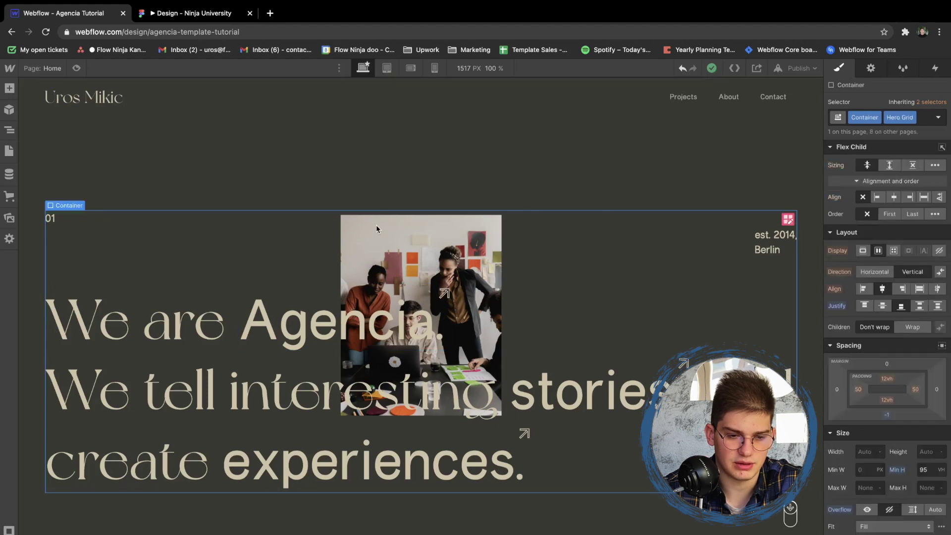
left_click(222, 184)
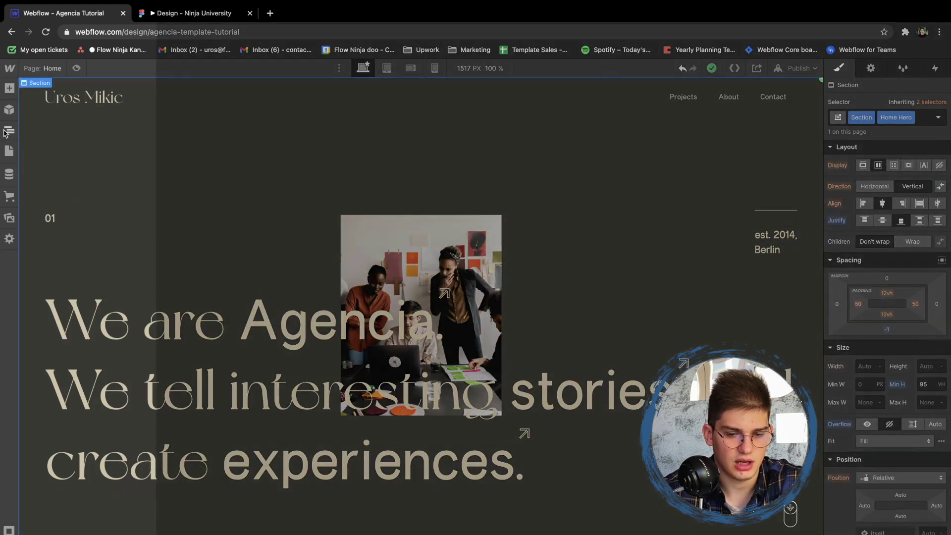
left_click(8, 131)
left_click(82, 172)
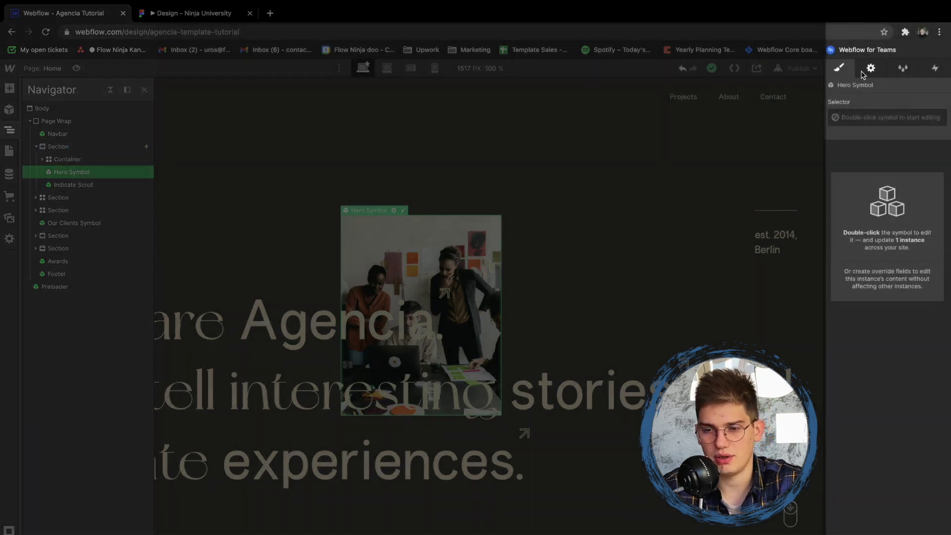
left_click(860, 73)
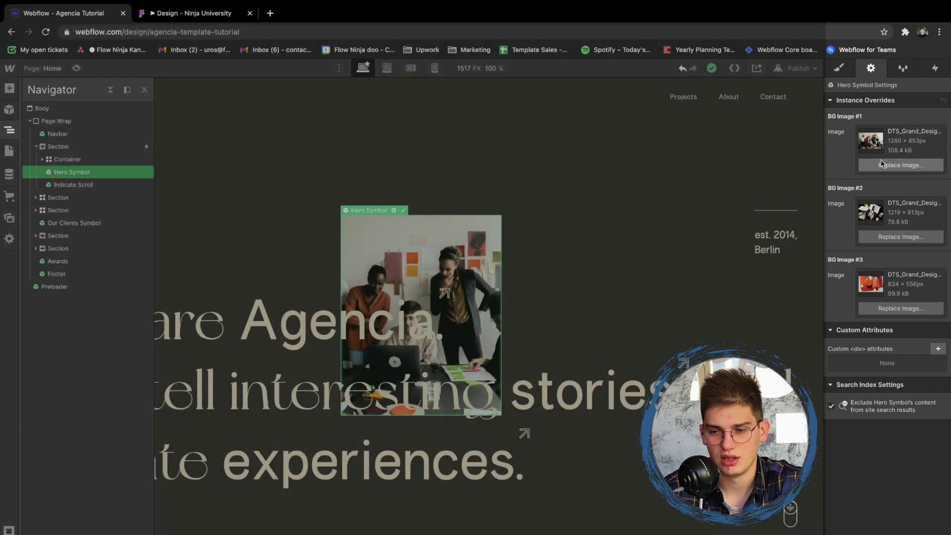
left_click(881, 164)
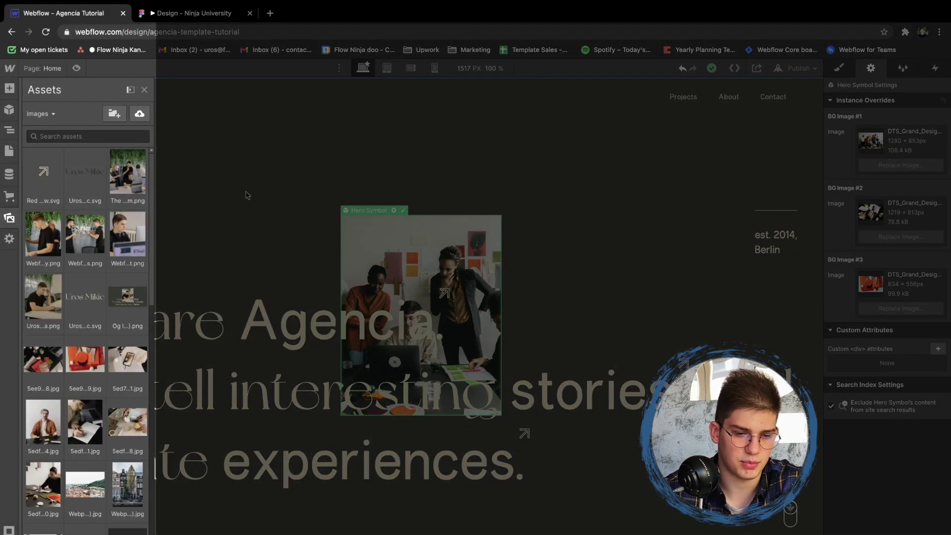
left_click(43, 296)
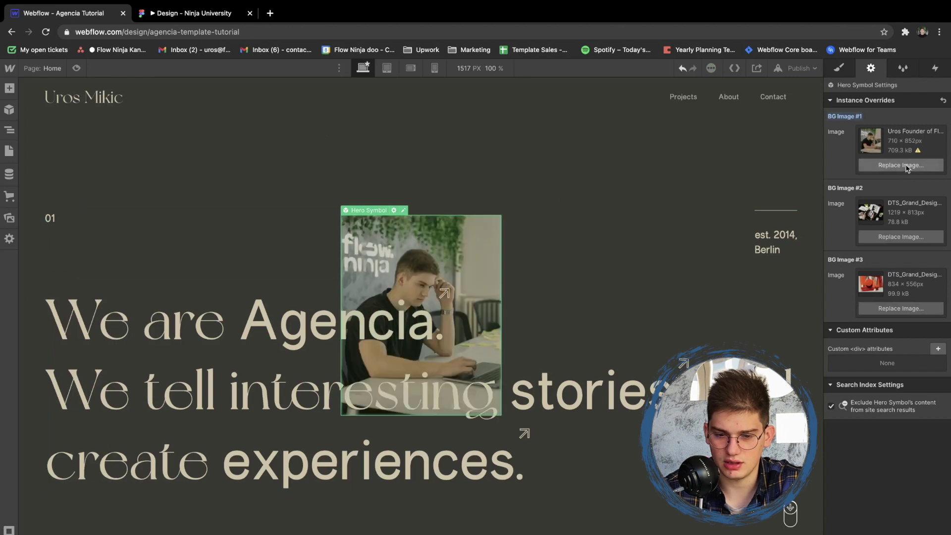
- Replace the Hero Symbol's BG Image #2 with the Webflow developer photo and BG Image #3 with the Webflow resources photo
left_click(900, 236)
left_click(138, 239)
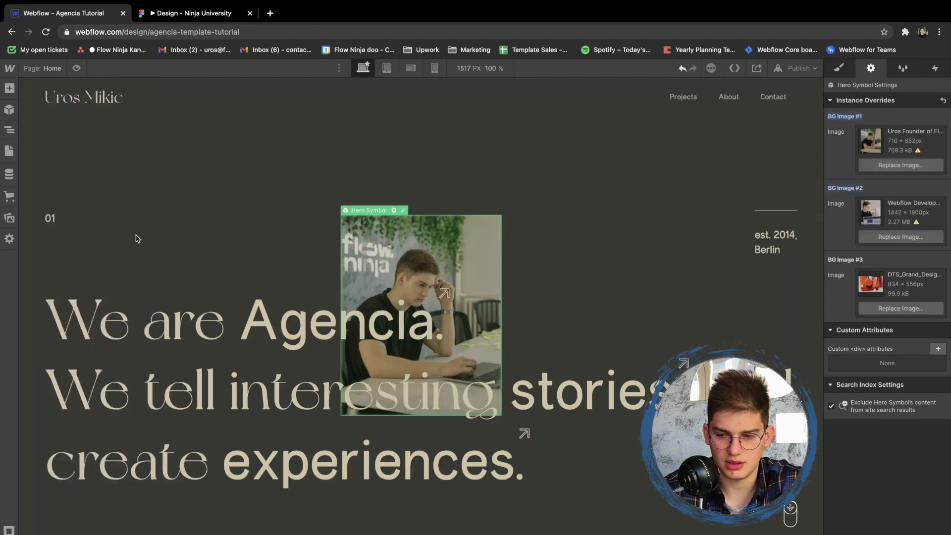
left_click(901, 308)
left_click(127, 247)
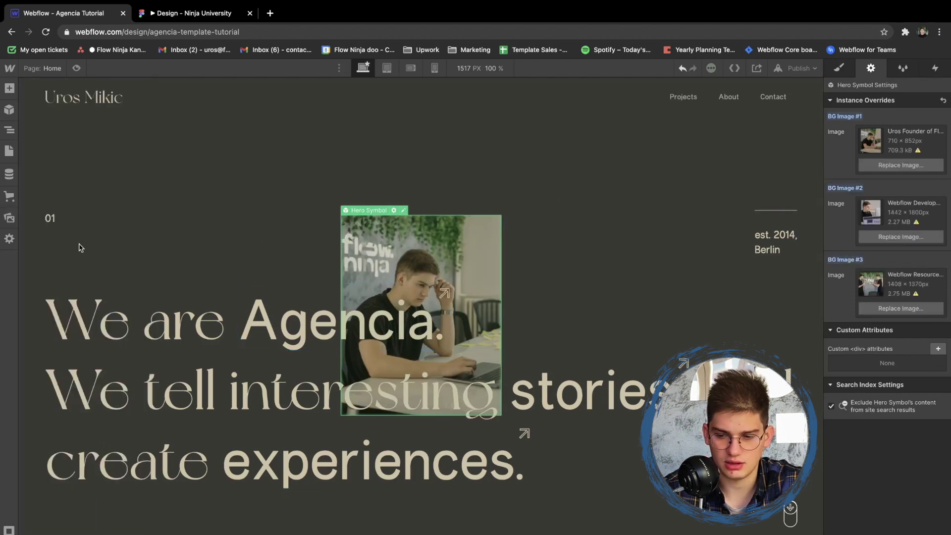
left_click(520, 267)
left_click(446, 187)
key("z")
left_click(75, 172)
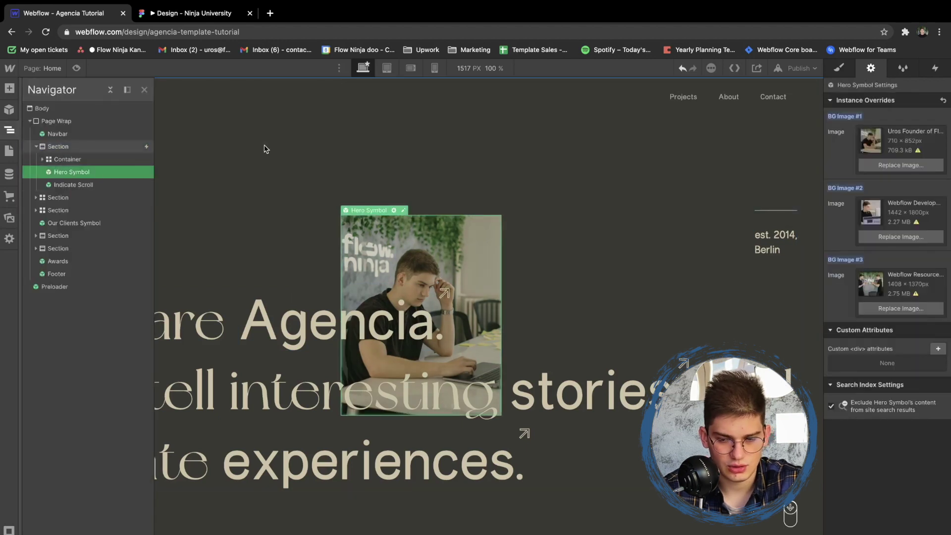
left_click(266, 149)
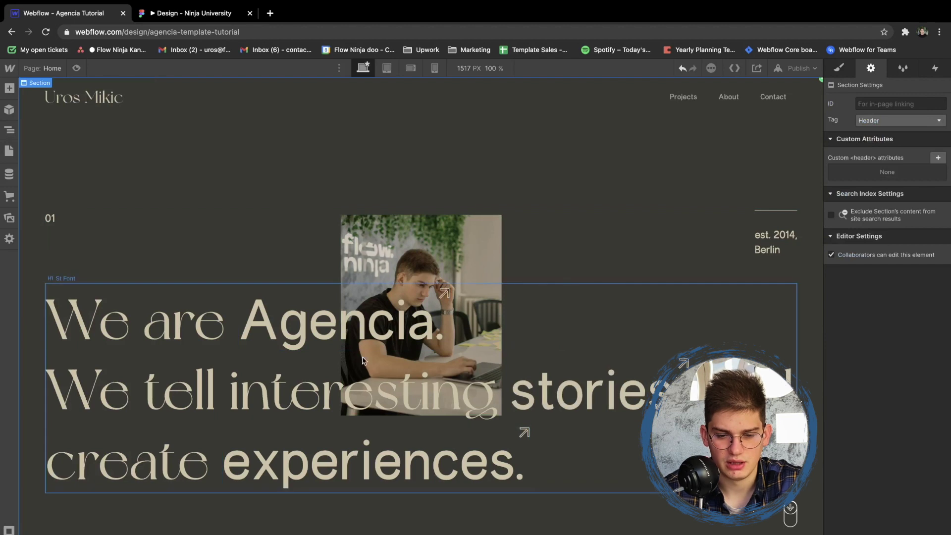
- Replace "We are" in the hero heading with "Founder of"
left_click(354, 337)
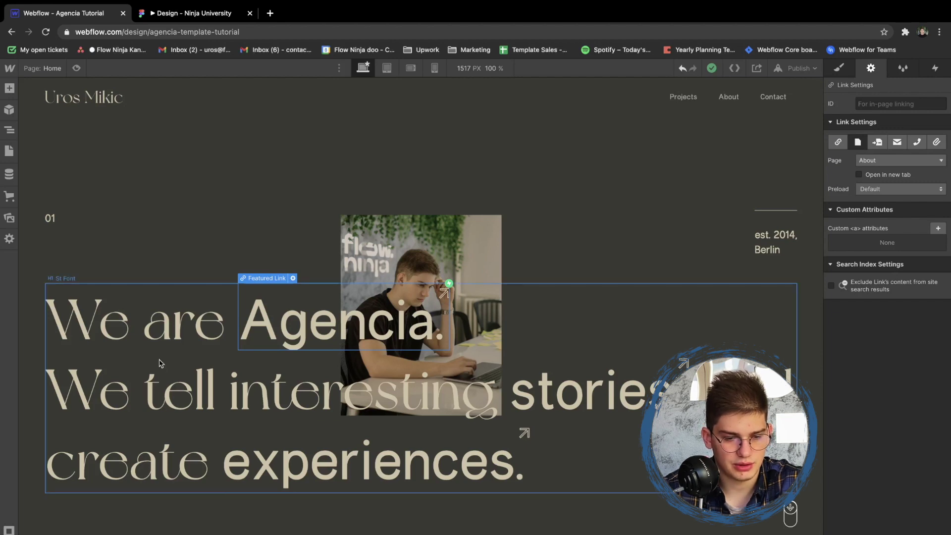
double_click(174, 326)
double_click(184, 325)
left_click(221, 323)
left_click_drag(216, 323, 46, 323)
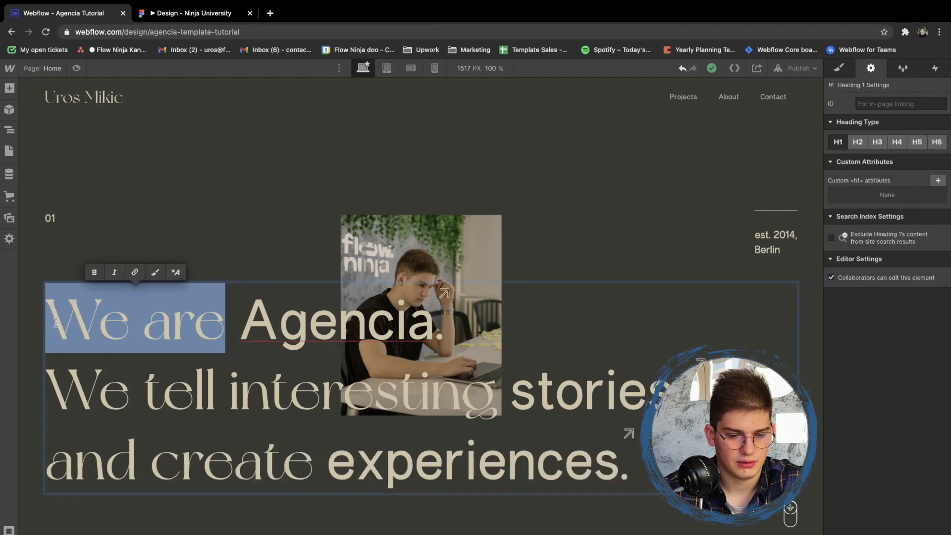
type("Founder of")
- Replace the "Agencia." link text in the hero heading's first line with "Flow Ninja"
left_click(369, 316)
left_click_drag(369, 316, 531, 317)
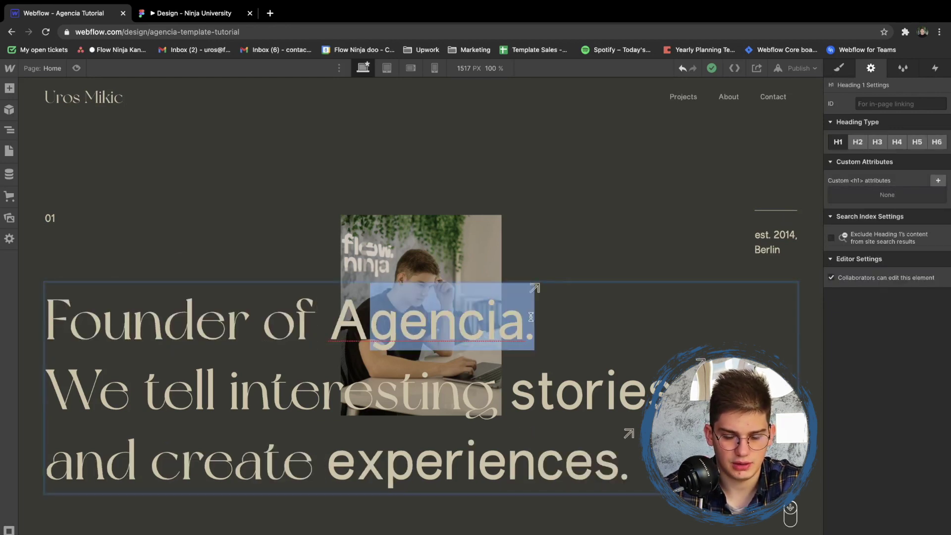
left_click(377, 322)
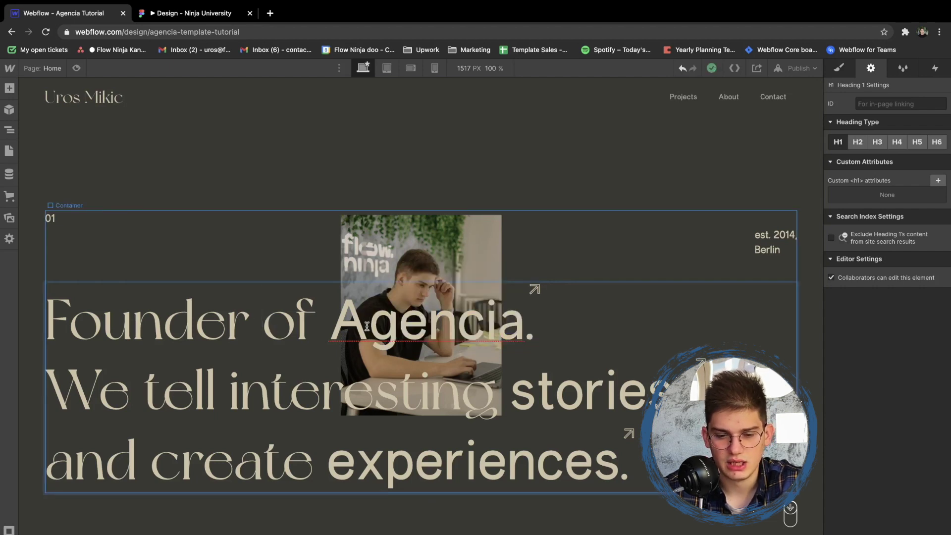
key("shift+Right")
key("shift+Right")
key("shift+Right")
key("shift+Right")
key("shift+Right")
key("shift+Right")
key("shift+Right")
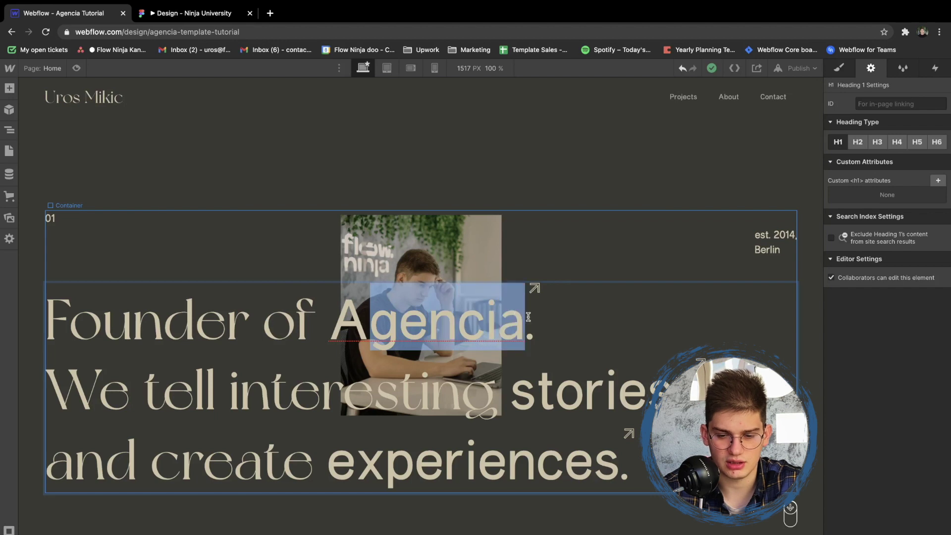
type("Flow Ninja")
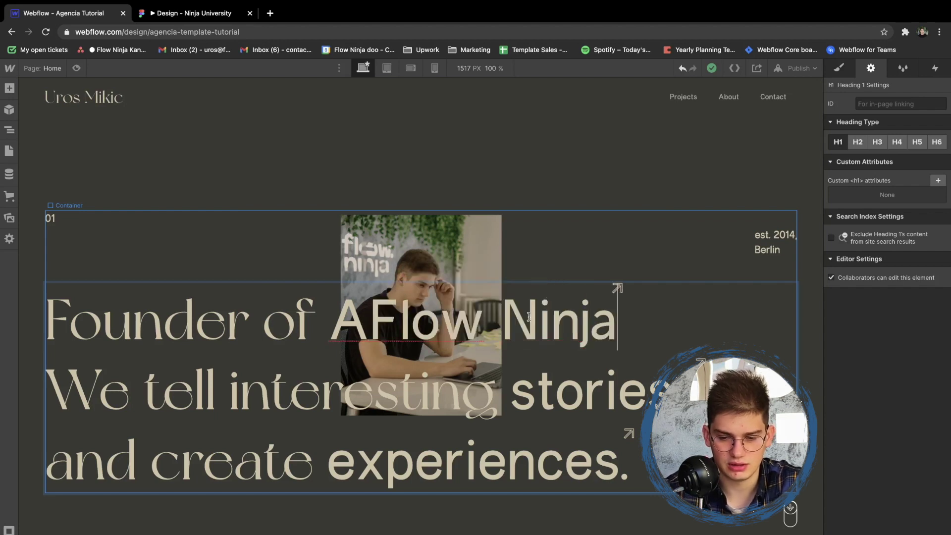
key("BackSpace")
key("Escape")
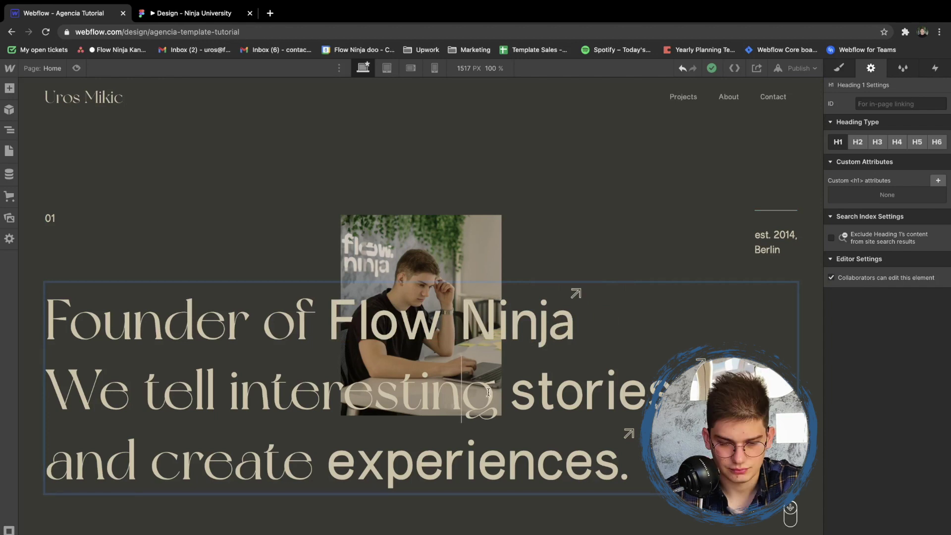
- Replace "We tell interesting" in the heading's second line with "Teaching Webflow at"
left_click_drag(497, 391, 46, 392)
type("Teaching Webflow at sto")
left_click(607, 398)
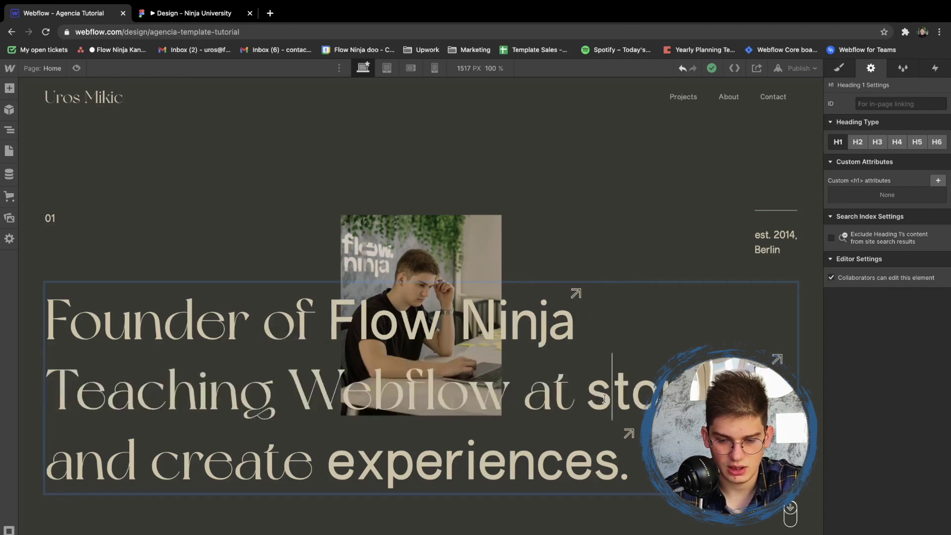
left_click_drag(613, 396, 723, 394)
left_click_drag(587, 392, 689, 391)
type("asd")
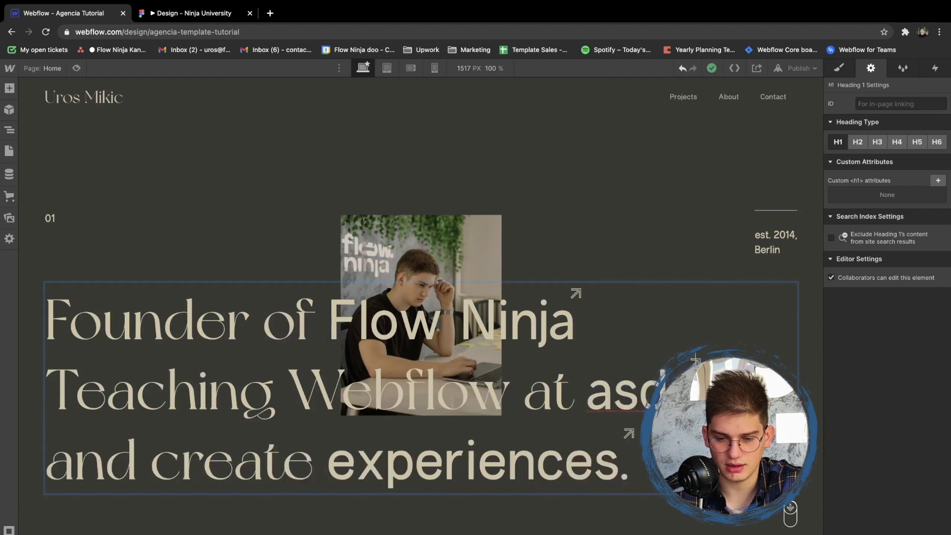
key("super+z")
- Replace the "stories" link text in the heading's second line with "Youtube"
left_click_drag(613, 394, 723, 394)
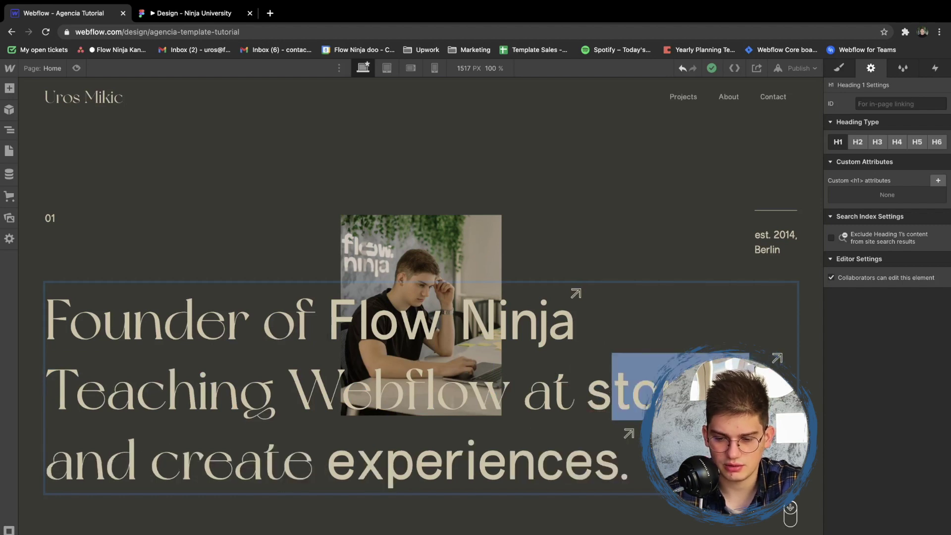
type("Youtube")
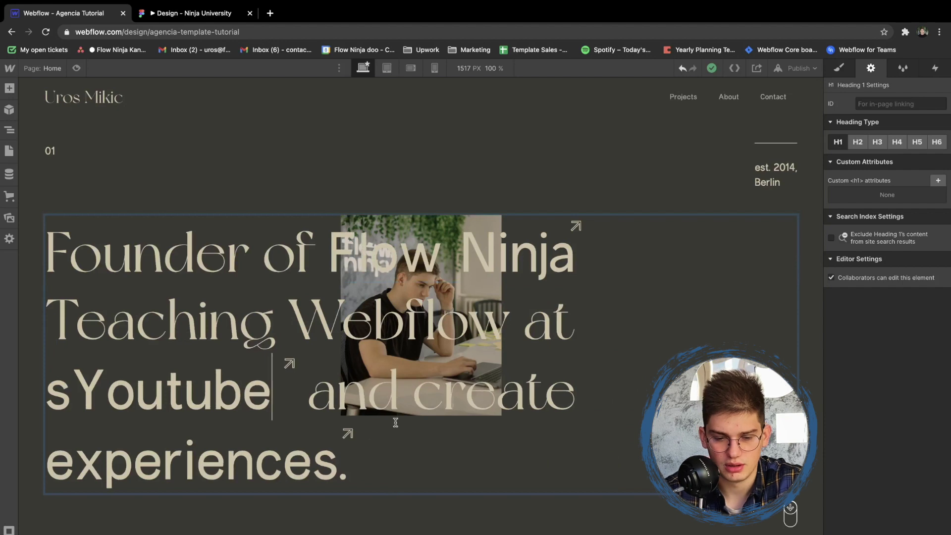
left_click(71, 407)
key("BackSpace")
key("BackSpace")
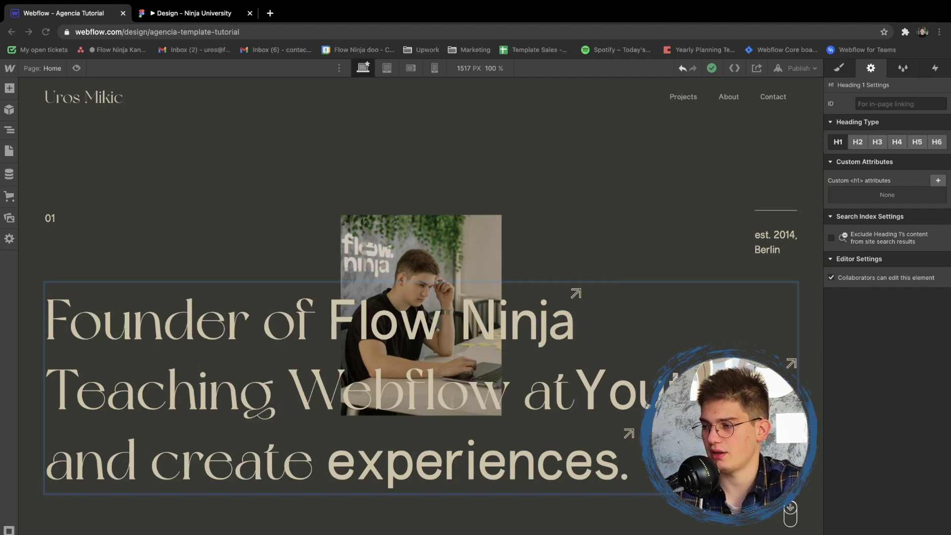
- Change the heading's third line to "Find out my story" with the link text "Below", and add a space before "Youtube"
left_click(314, 459)
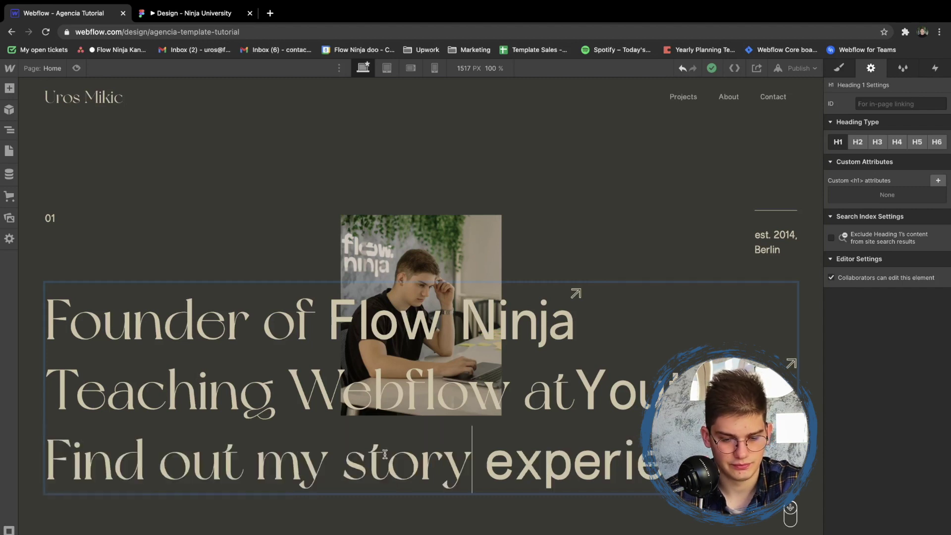
left_click_drag(518, 463, 758, 463)
type("Below")
left_click(506, 458)
key("BackSpace")
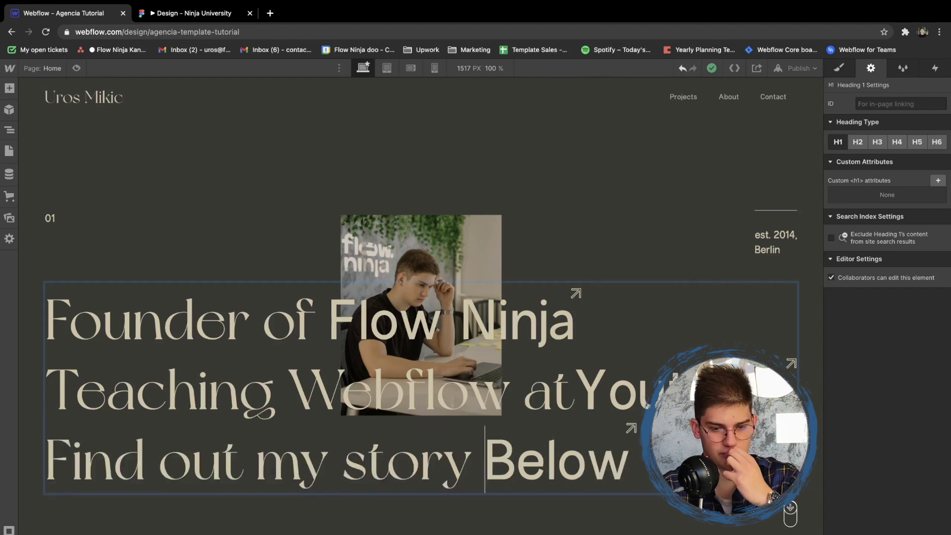
left_click(572, 377)
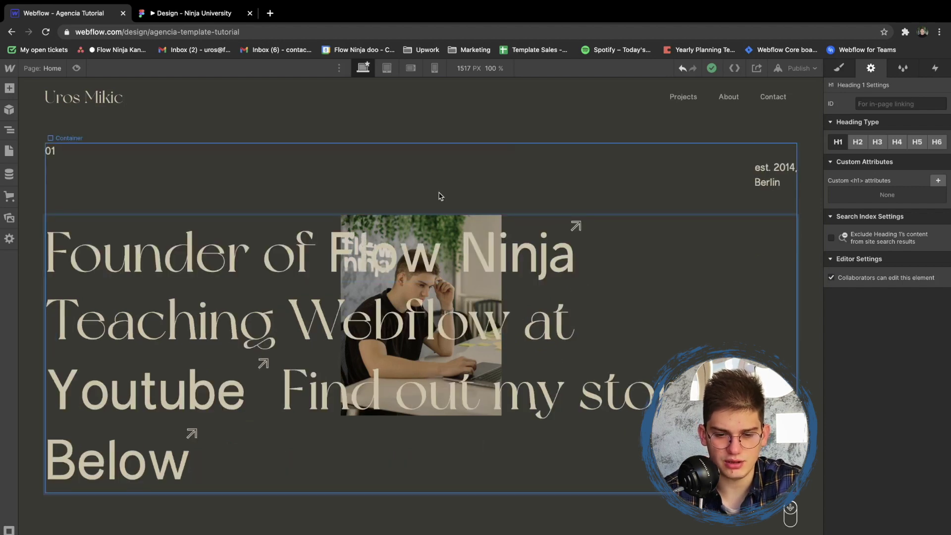
left_click(447, 175)
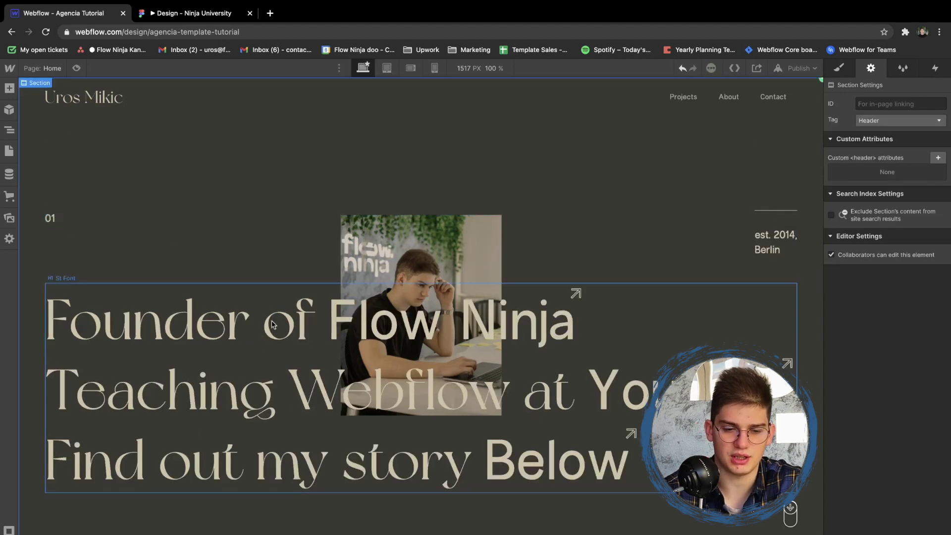
- Set the font size of the All H1 Headings selector inherited by the hero heading to 6.5 VW
left_click(236, 355)
key("s")
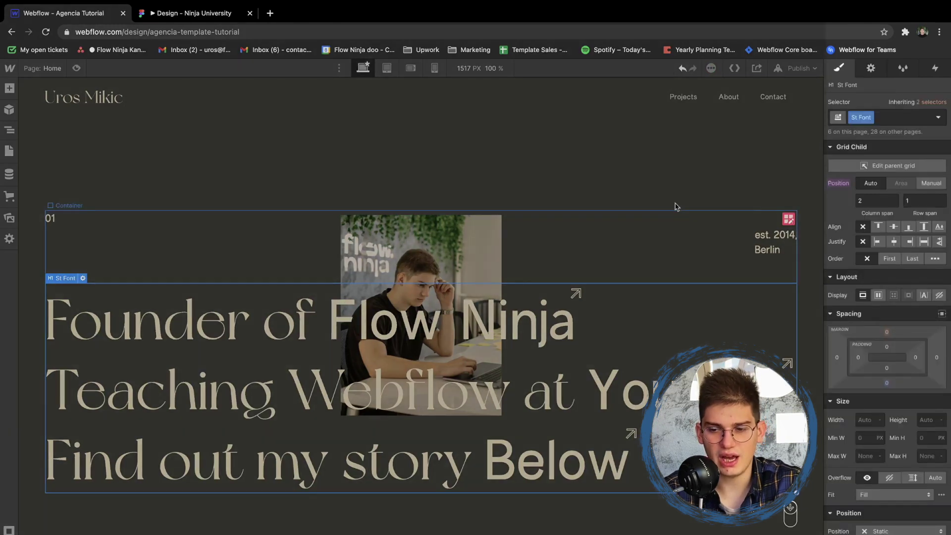
left_click(928, 102)
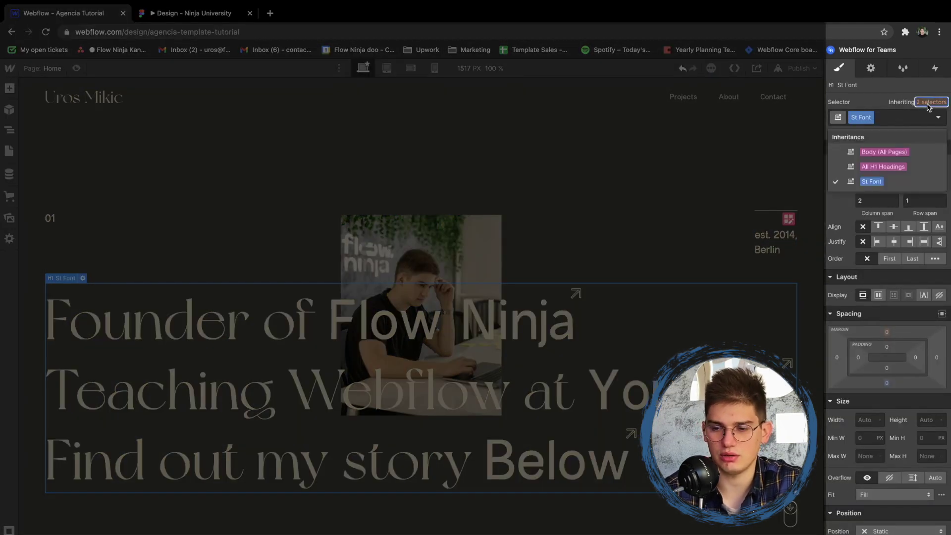
left_click(886, 166)
scroll(853, 379, "down", 5)
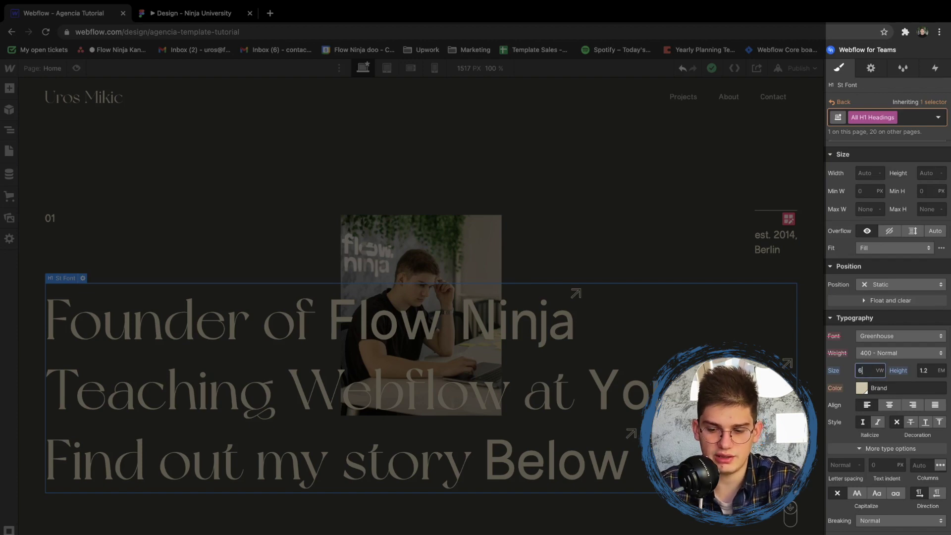
key("Return")
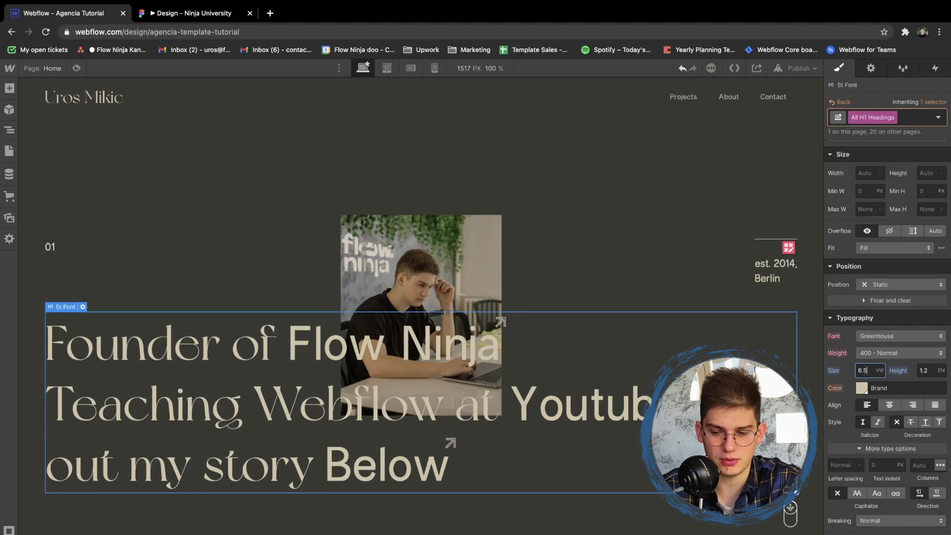
key("Return")
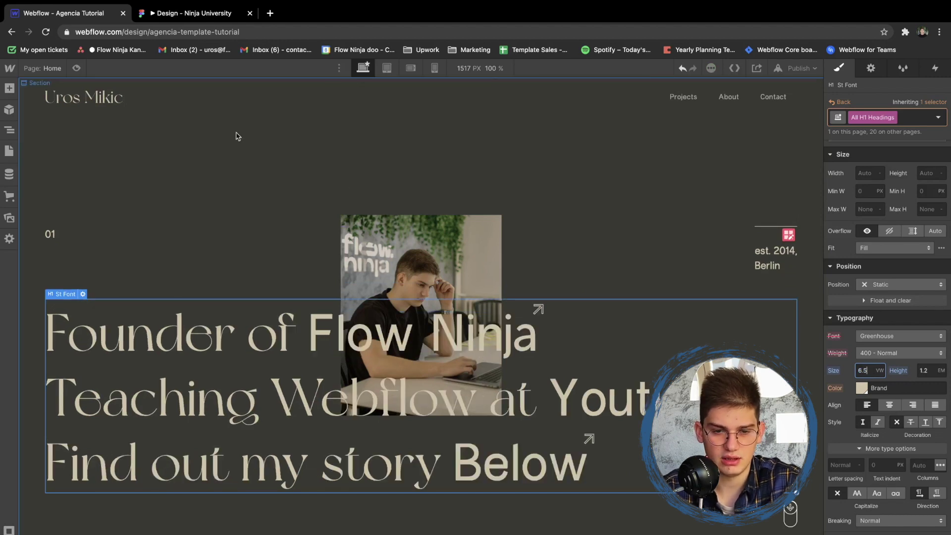
- Check the hero heading at canvas widths of 2000, 300 and 3000 px, then reset the canvas to its default width
left_click(300, 140)
left_click(468, 68)
type("2")
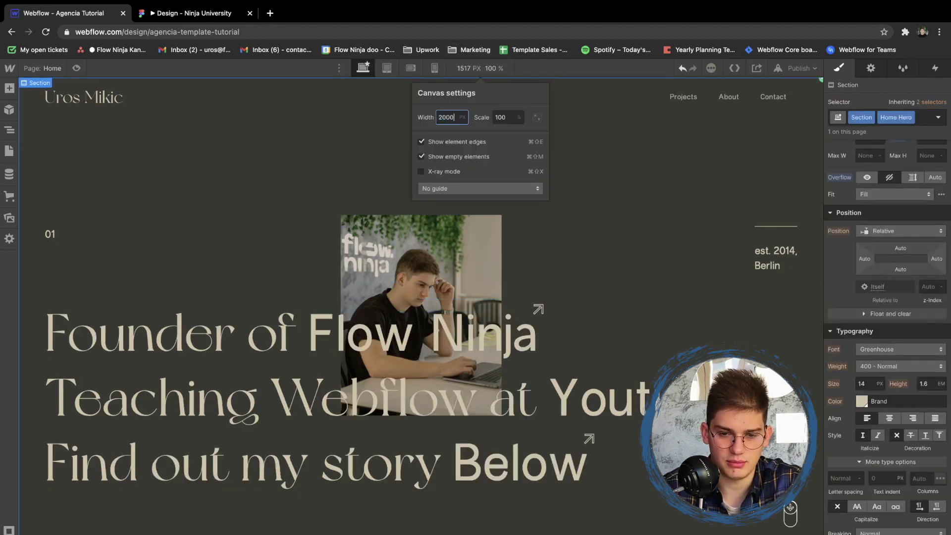
type("000")
key("Return")
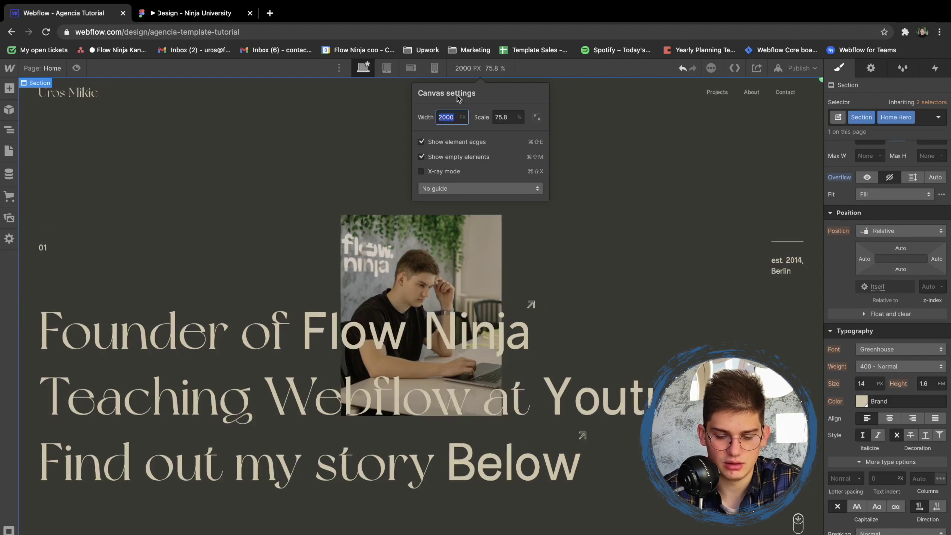
type("300")
key("Return")
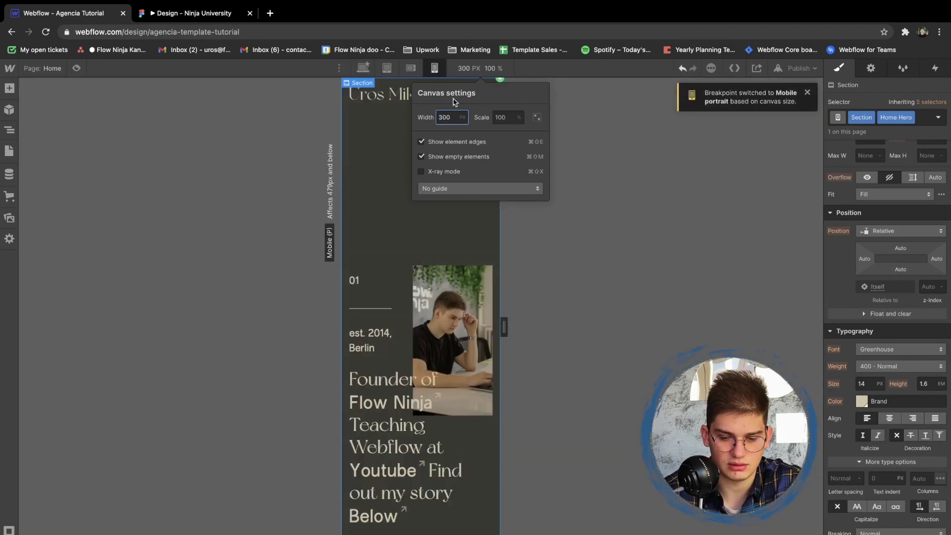
type("0")
key("Return")
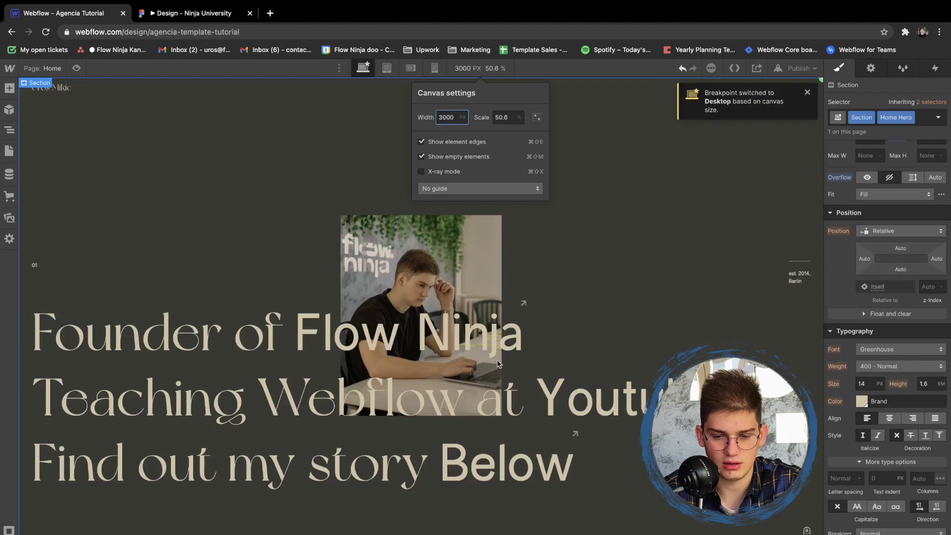
left_click(478, 73)
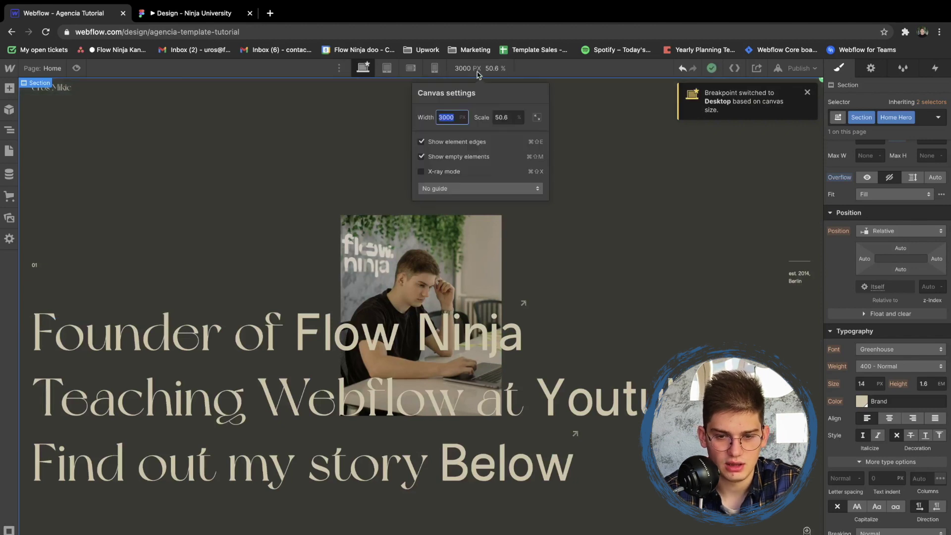
left_click(537, 116)
left_click(562, 196)
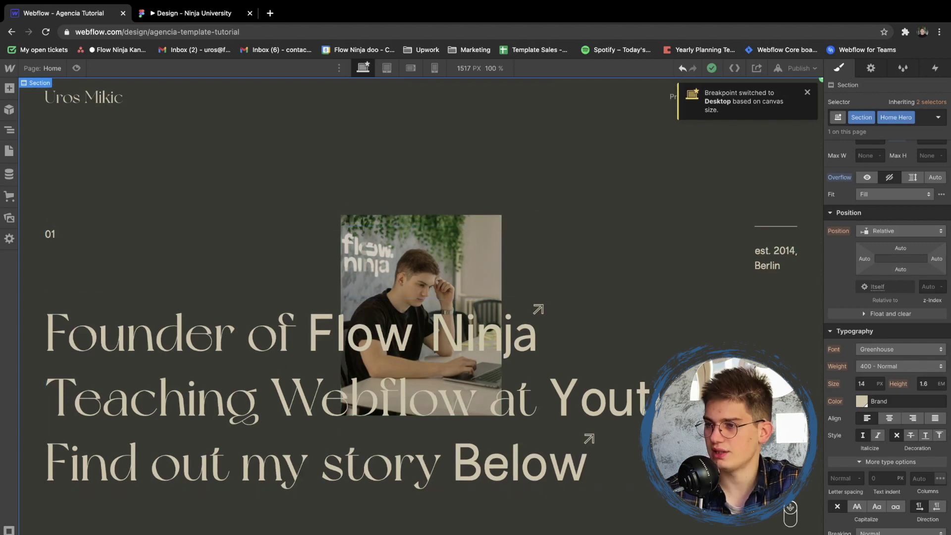
- Replace the hero's "est. 2014, Berlin" text with the site owner's full name
left_click(720, 292)
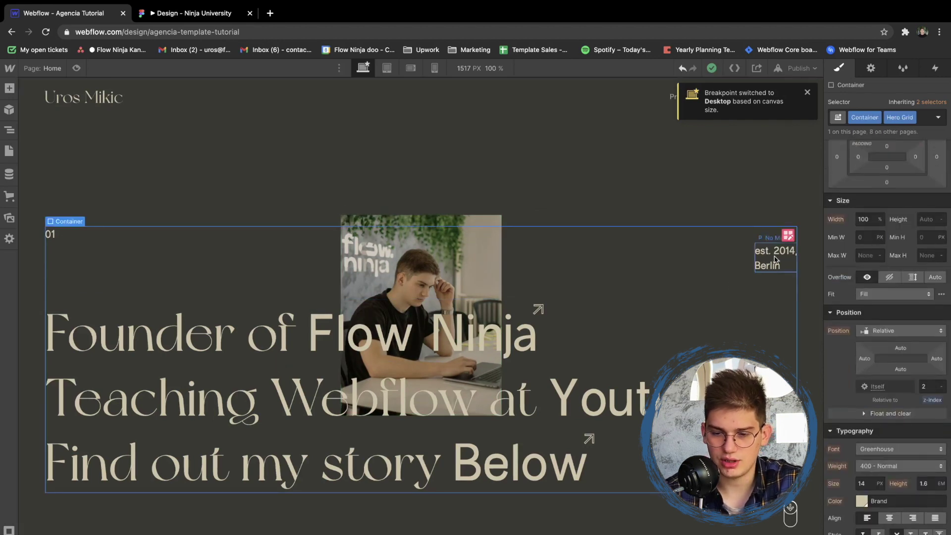
double_click(777, 263)
key("super+a")
type("URos Mikic")
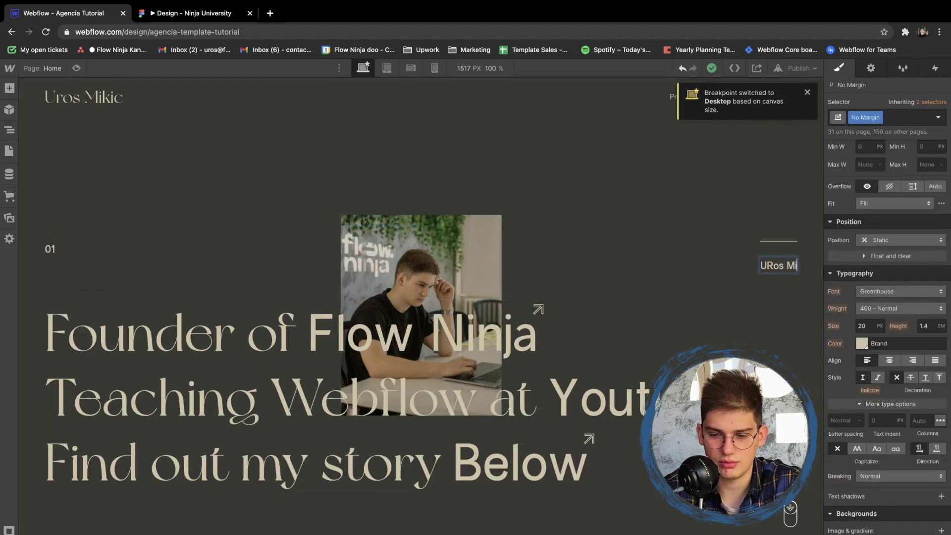
key("Escape")
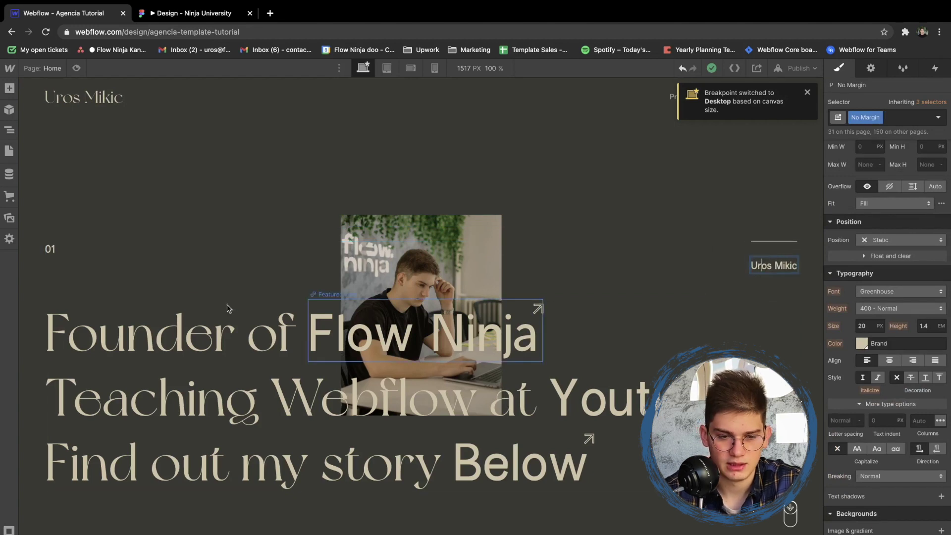
left_click(120, 262)
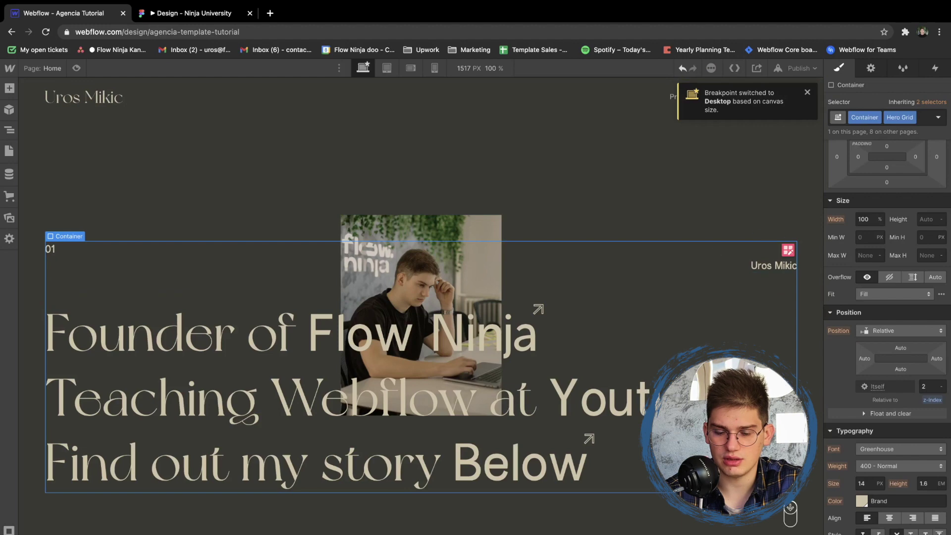
left_click(788, 250)
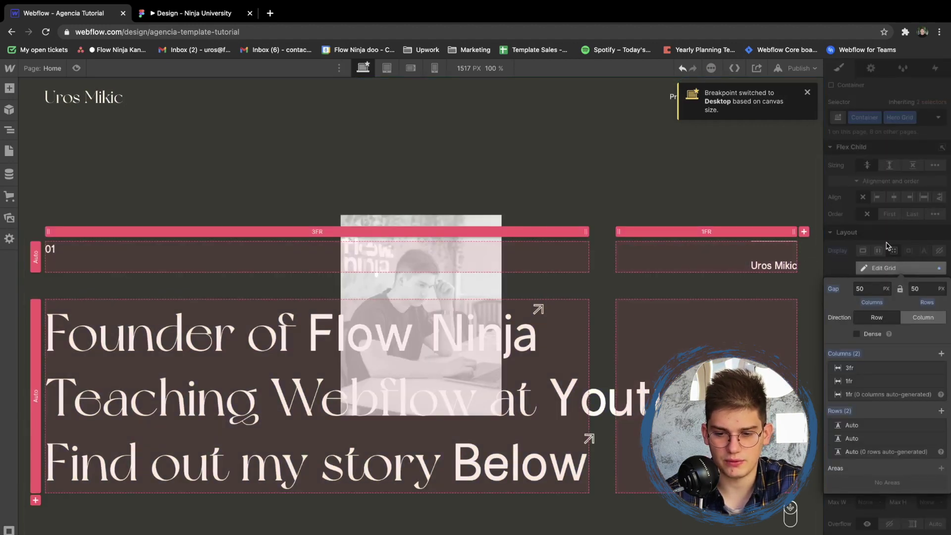
key("Escape")
- Add a new combo class named "Center Text" to the hero's H1 heading
left_click(421, 361)
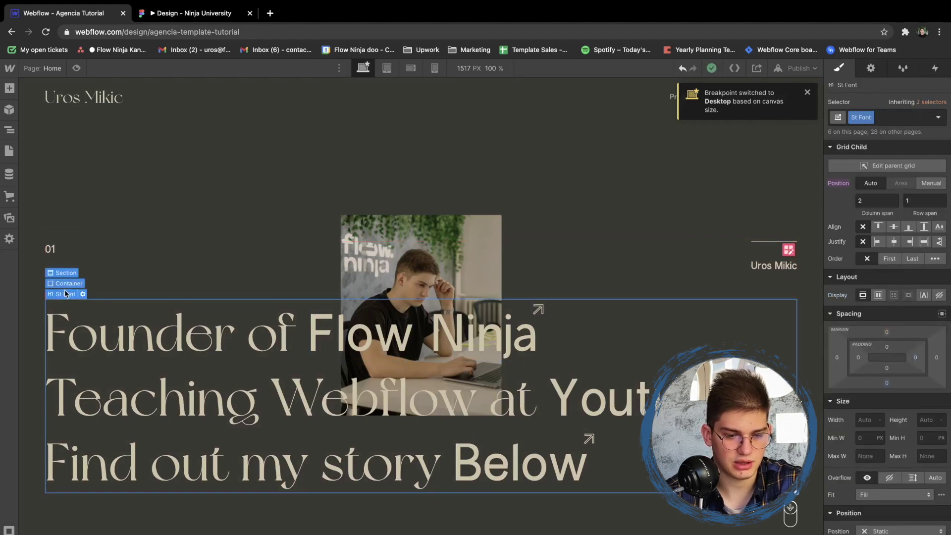
key("super+Return")
type("Font")
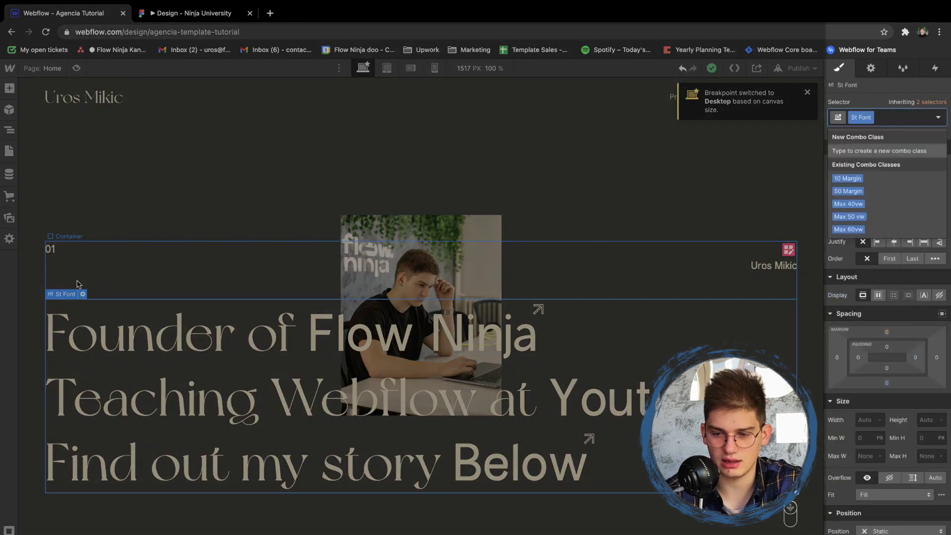
key("BackSpace")
key("BackSpace")
key("BackSpace")
key("BackSpace")
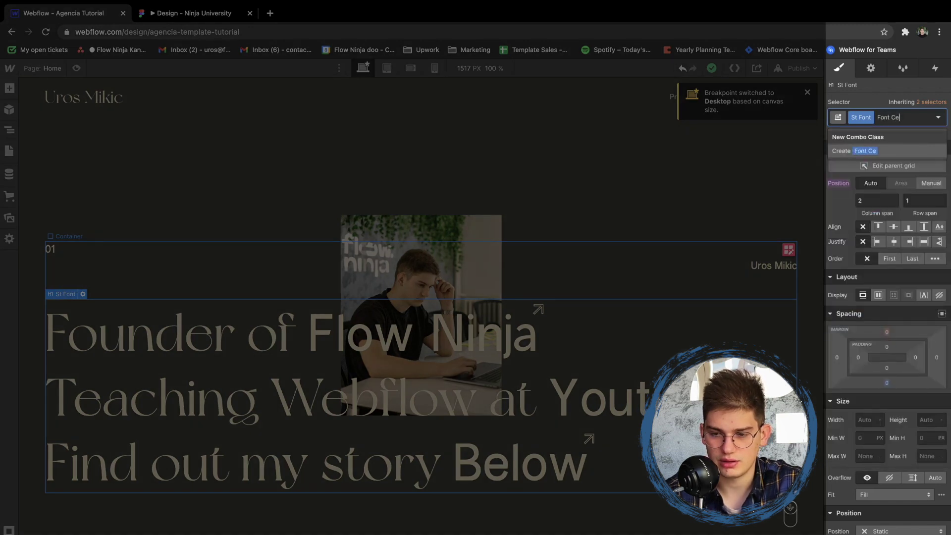
type("Cent")
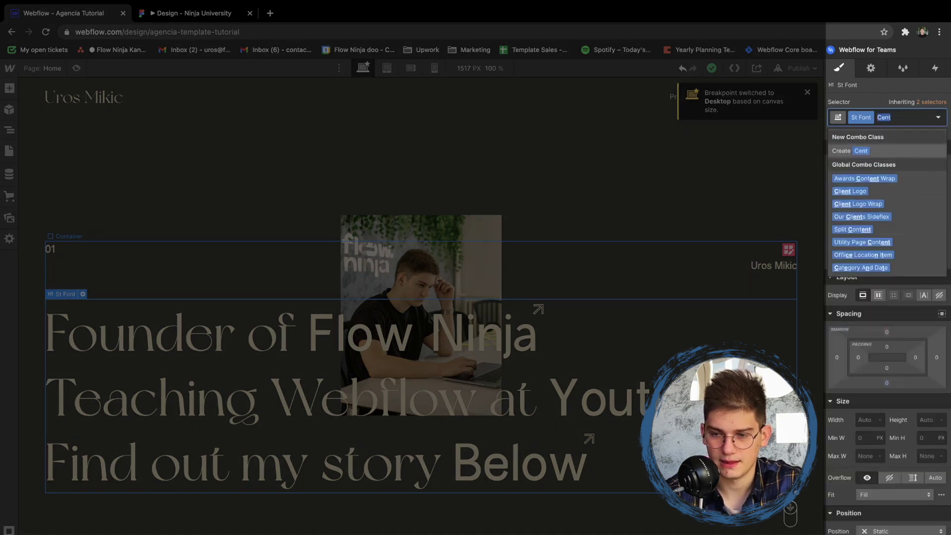
type("Text te")
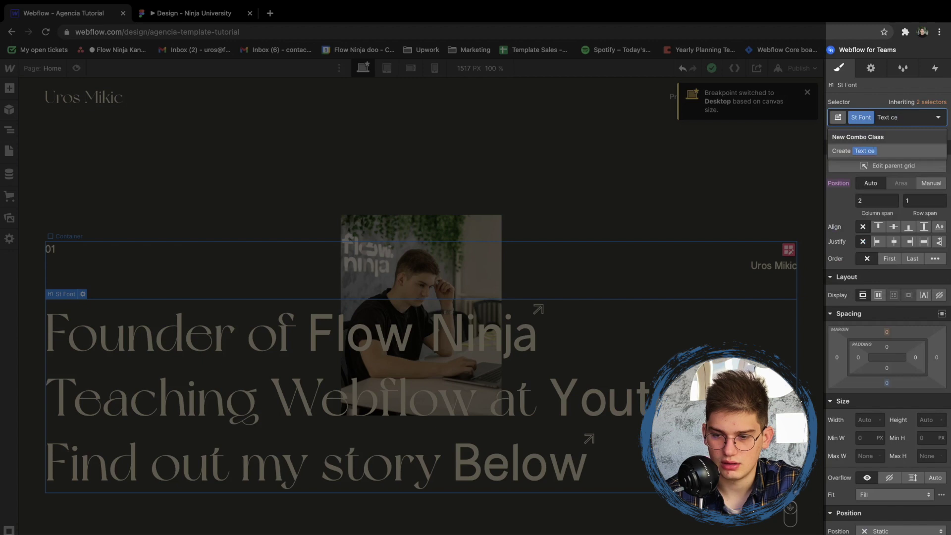
type("Center")
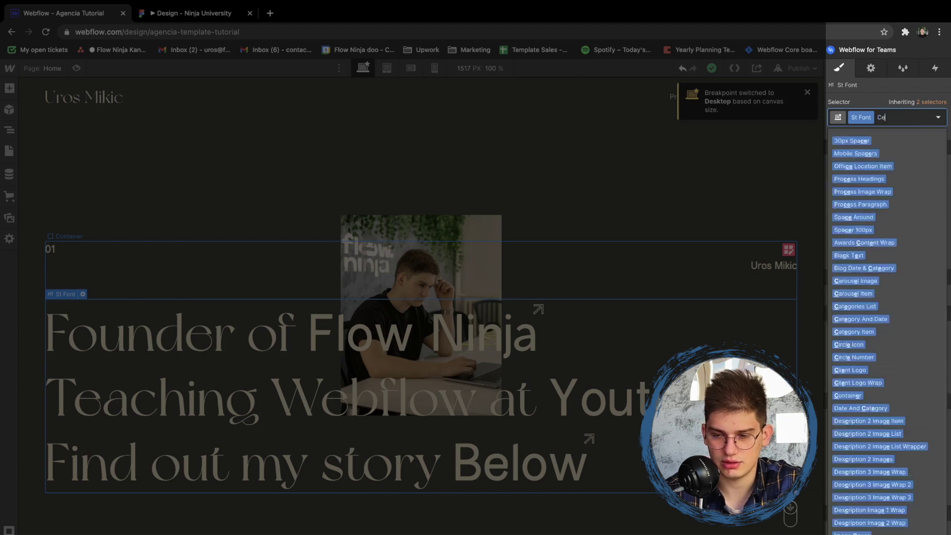
key("Return")
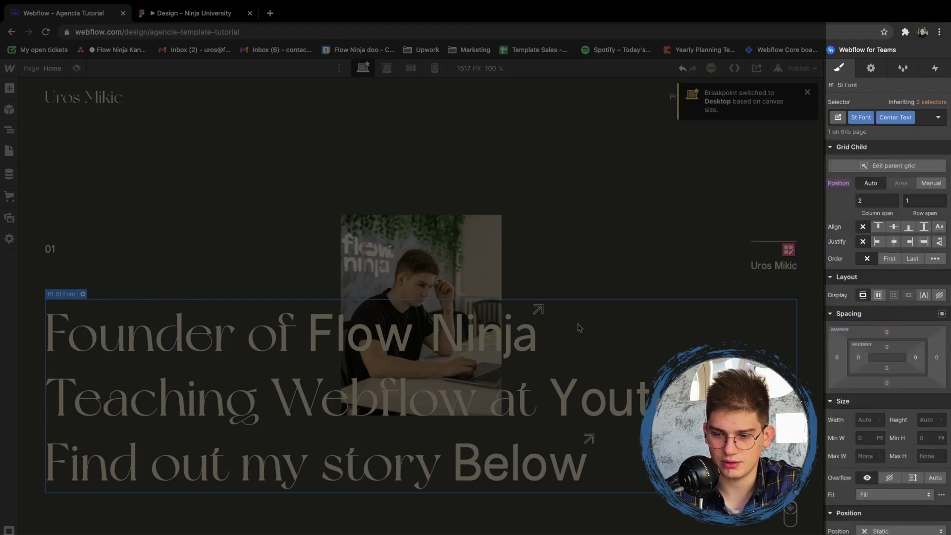
- Center-align the hero heading's text on the Center Text class and preview the page
scroll(906, 306, "down", 10)
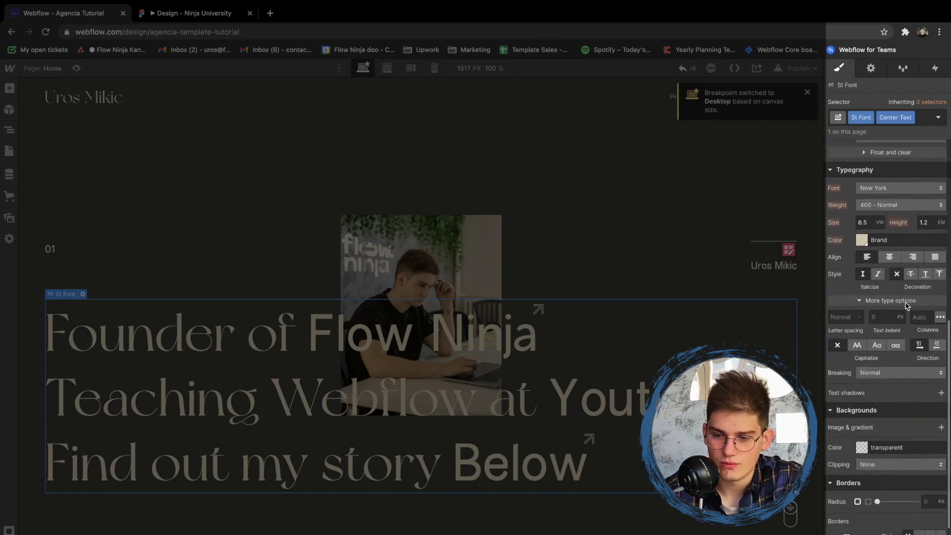
left_click(890, 203)
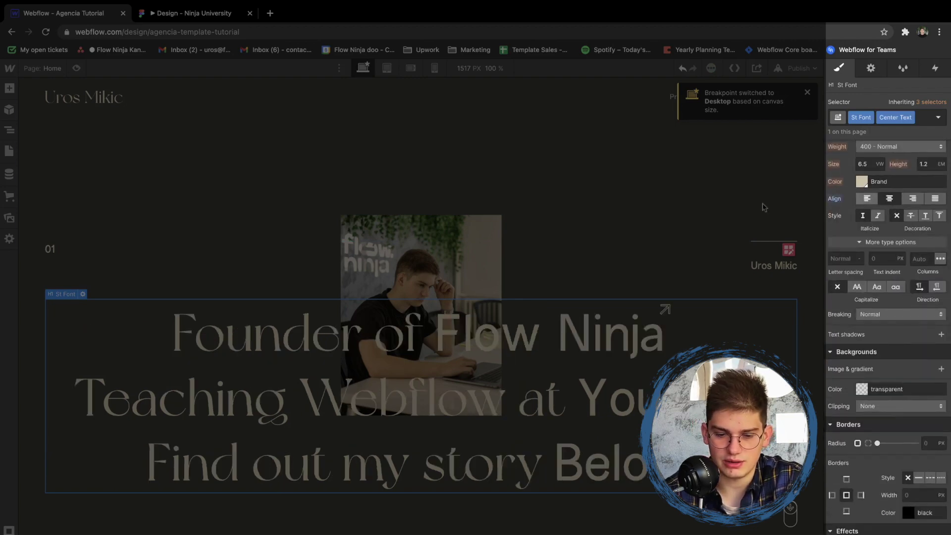
left_click(507, 180)
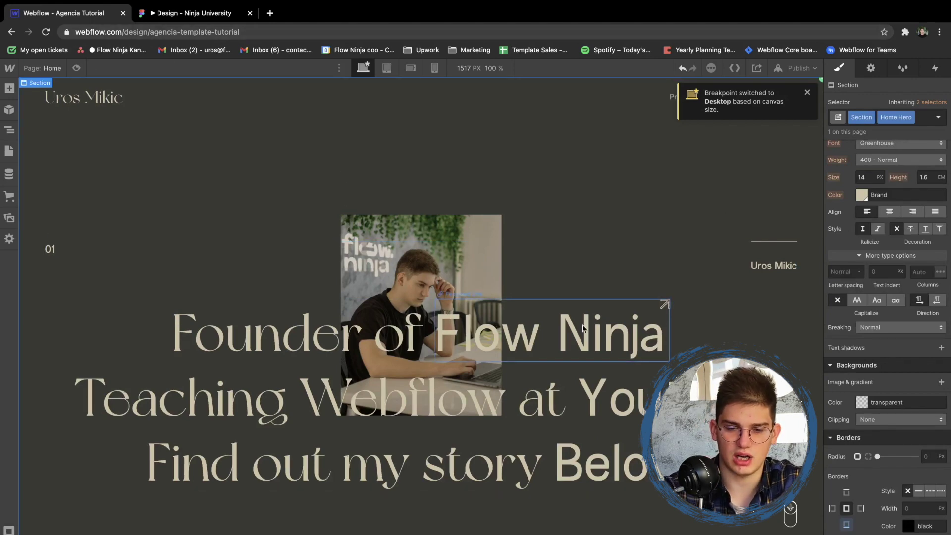
left_click(76, 68)
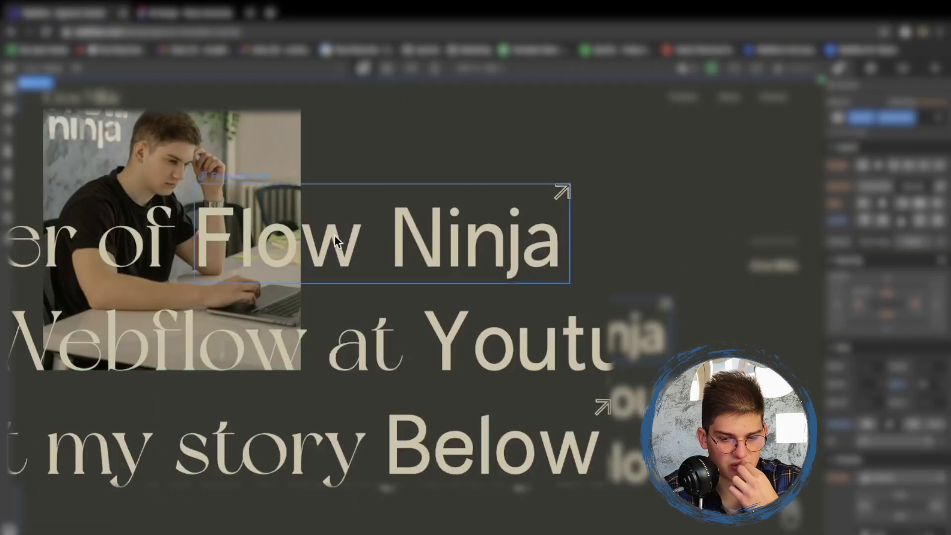
- In the Flow Ninja link's Hover Featured Link animation, change the interaction trigger's text color to beige
left_click(336, 241)
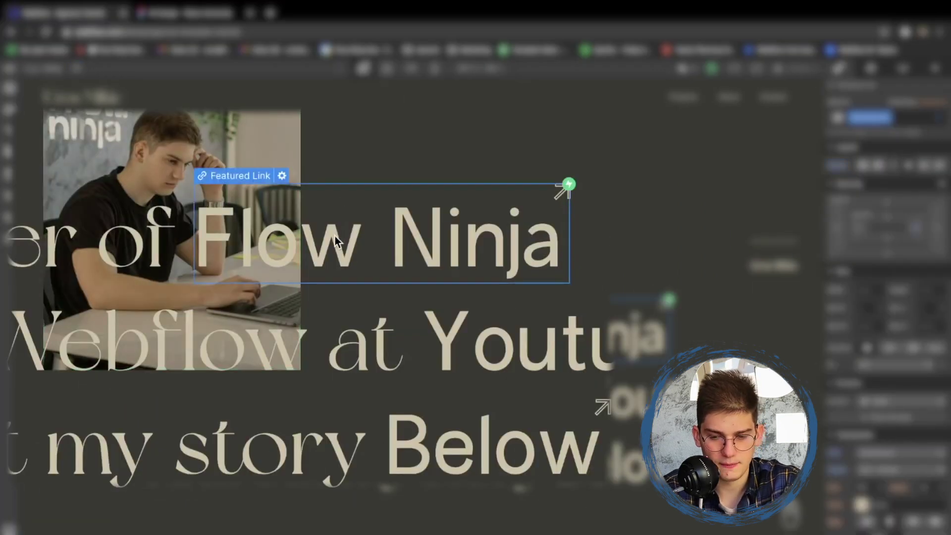
key("h")
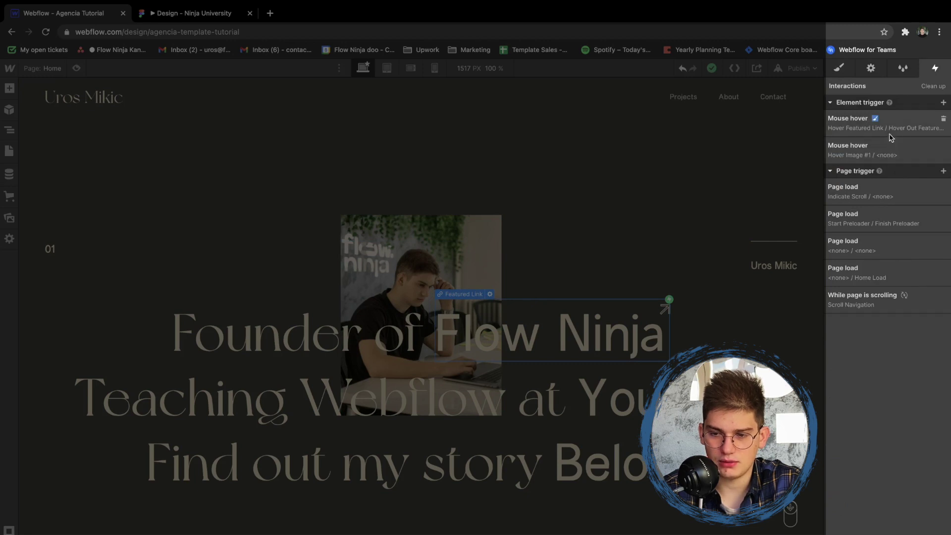
left_click(891, 135)
left_click(864, 208)
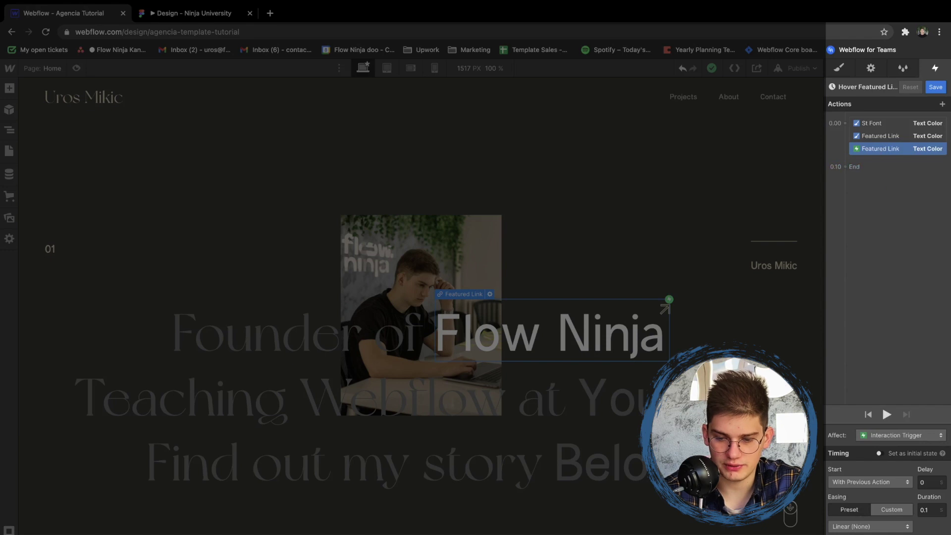
left_click(848, 508)
left_click(886, 249)
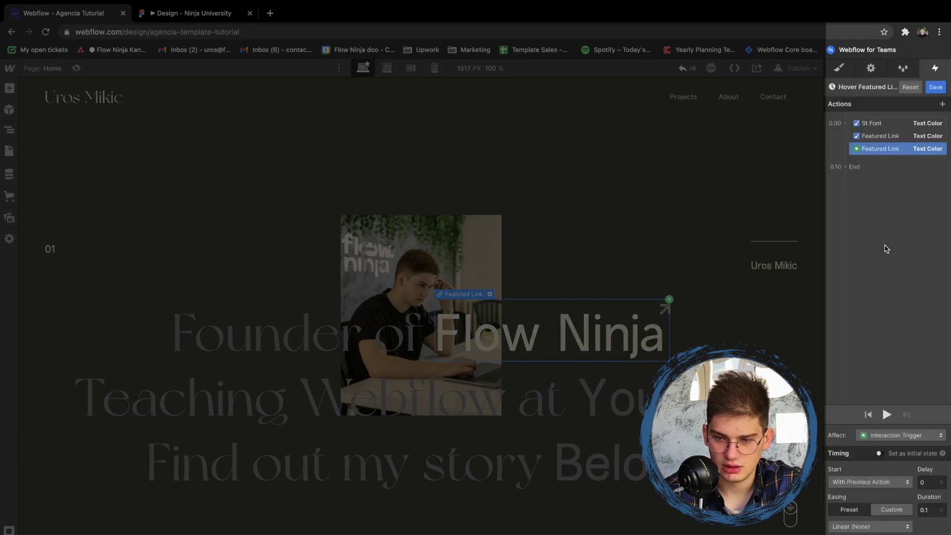
- Set the text color of the sibling Featured Link action in the hover-in animation to #5f584c
left_click(897, 137)
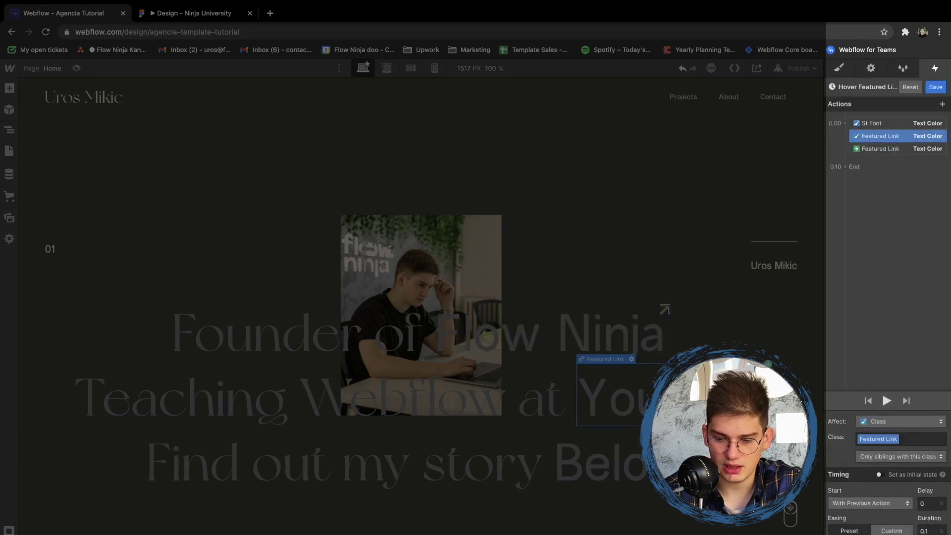
left_click(848, 528)
key("super+a")
type("#373833")
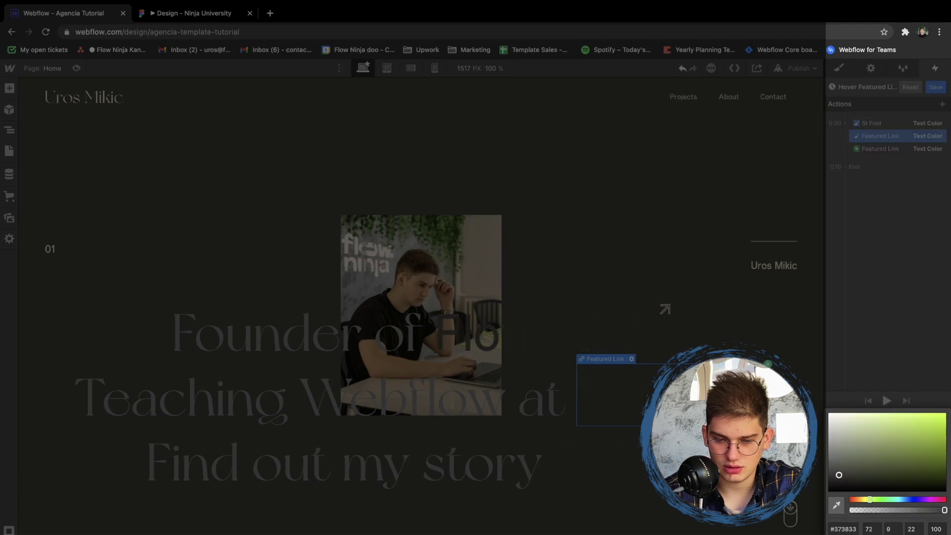
left_click(862, 500)
left_click(853, 427)
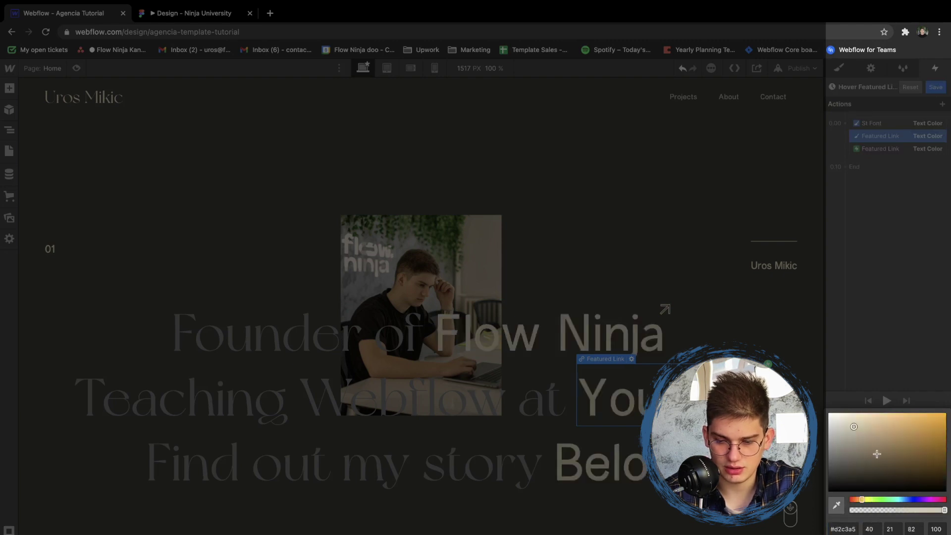
left_click(852, 462)
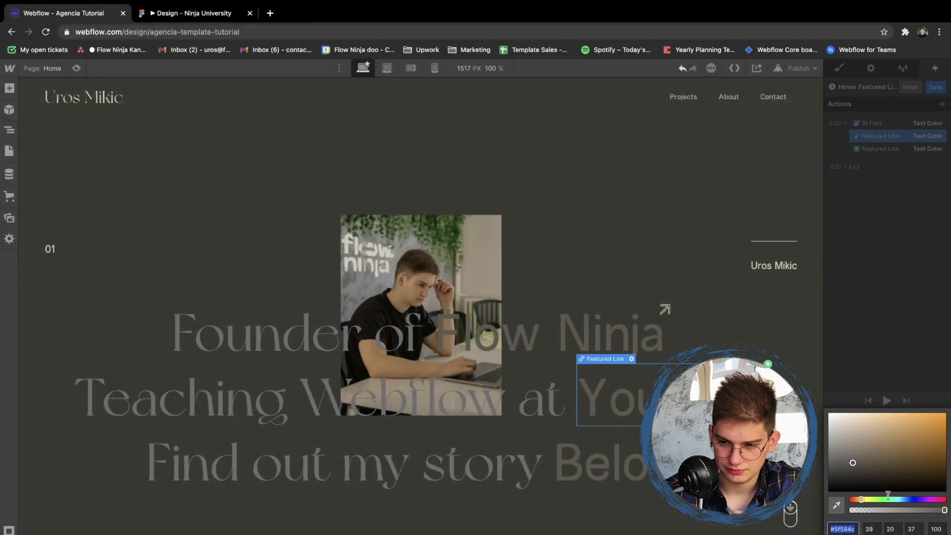
- Apply the same dimmed color #5f584c to the St Font action and save the Hover Featured Link animation
left_click(892, 132)
left_click(890, 124)
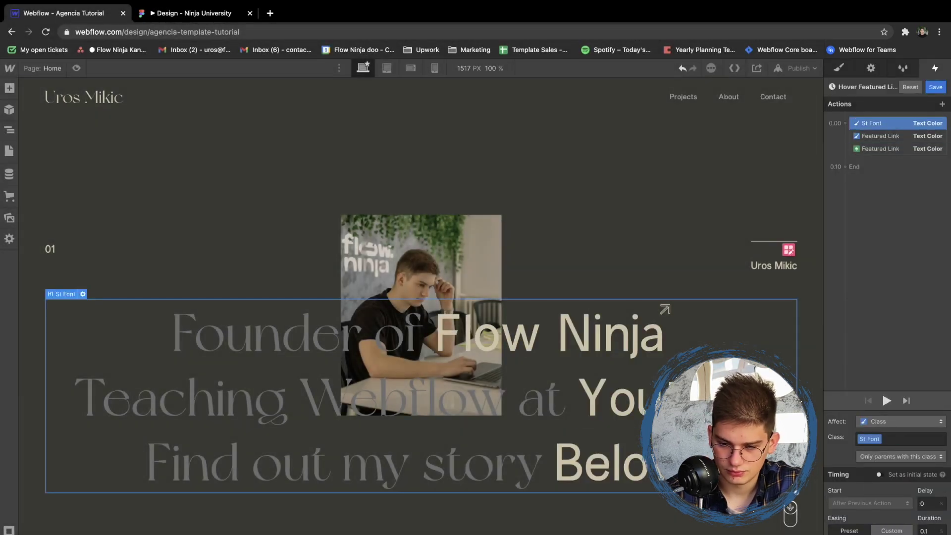
left_click(936, 87)
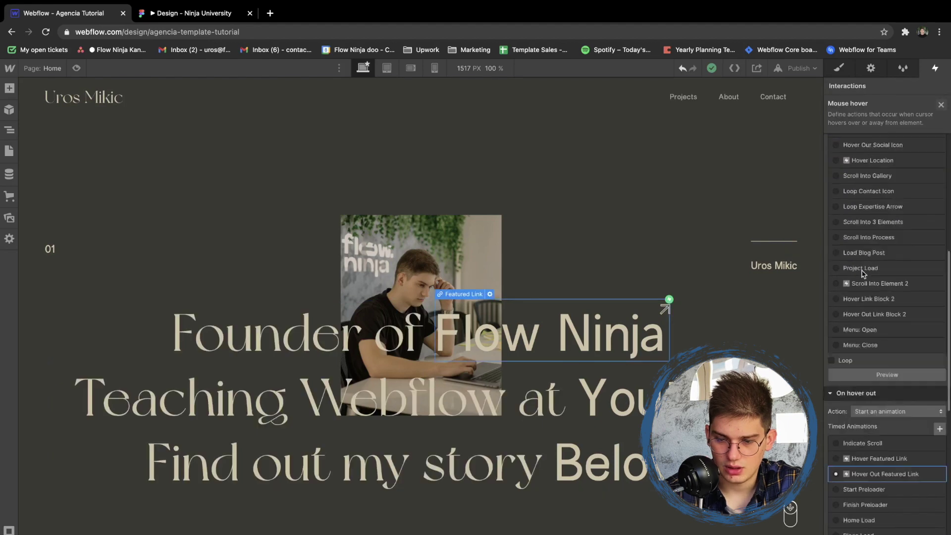
- In the Hover Out Featured Link animation, set the interaction trigger's text color to #d2c3a5
scroll(862, 273, "down", 3)
left_click(859, 378)
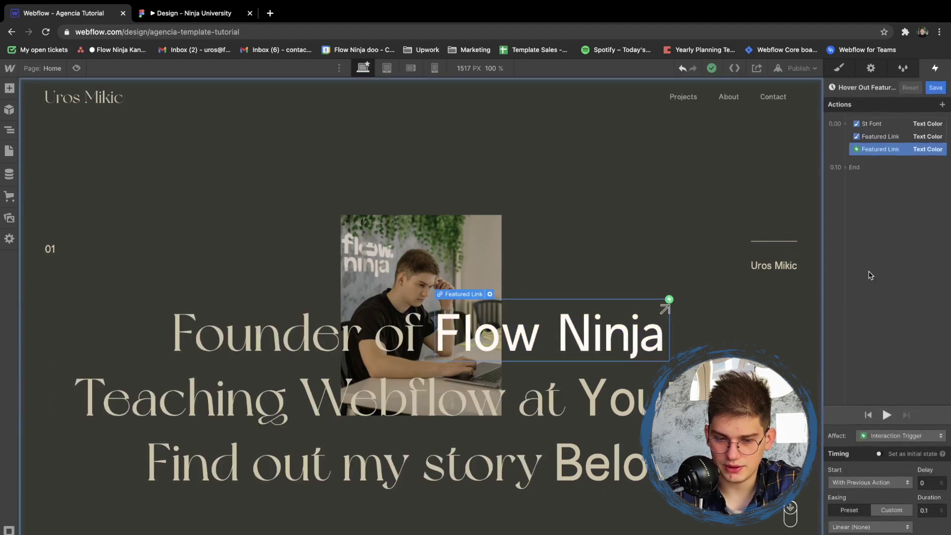
left_click(846, 507)
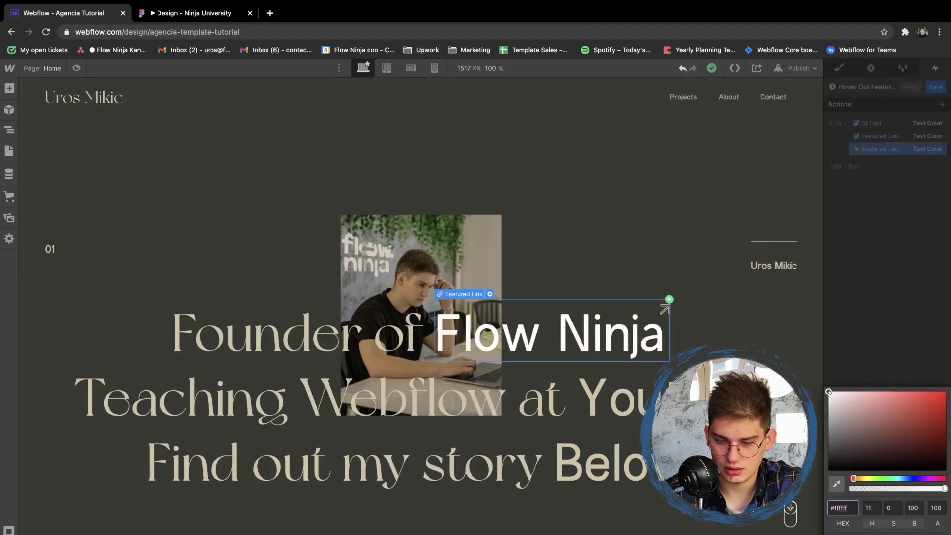
key("super+a")
type("#d2c3a5")
key("Return")
- Set the sibling Featured Link's hover-out text color to #d2c3a5 and check the St Font action's color
left_click(880, 136)
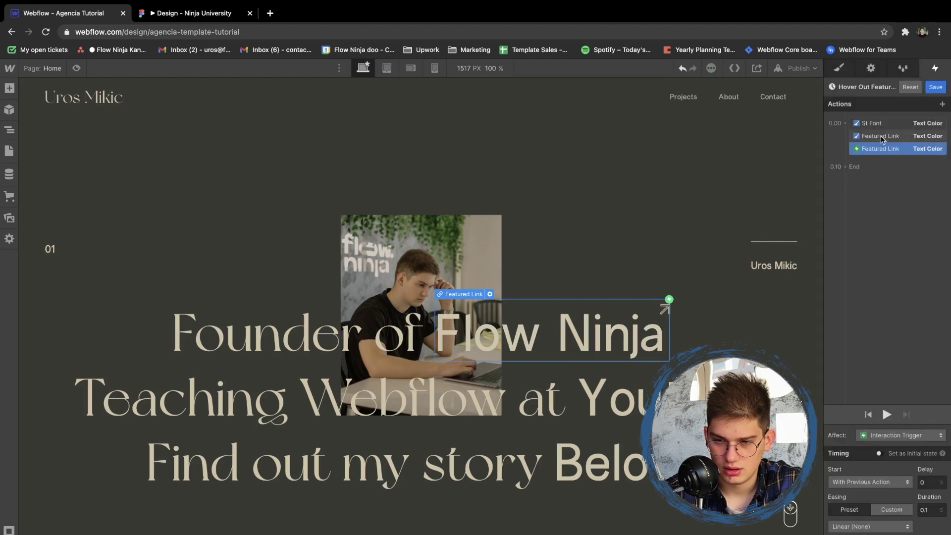
left_click(881, 534)
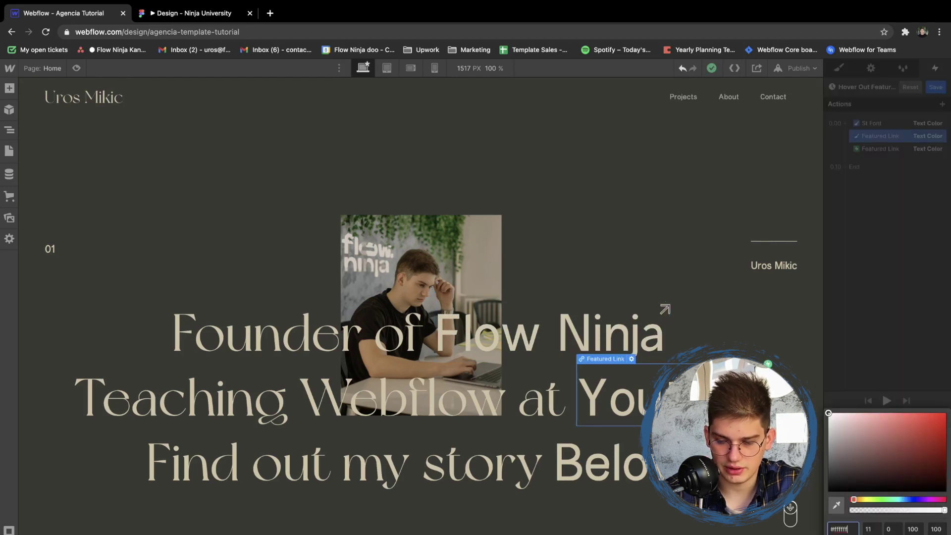
type("#d2c3a5")
key("Return")
left_click(874, 124)
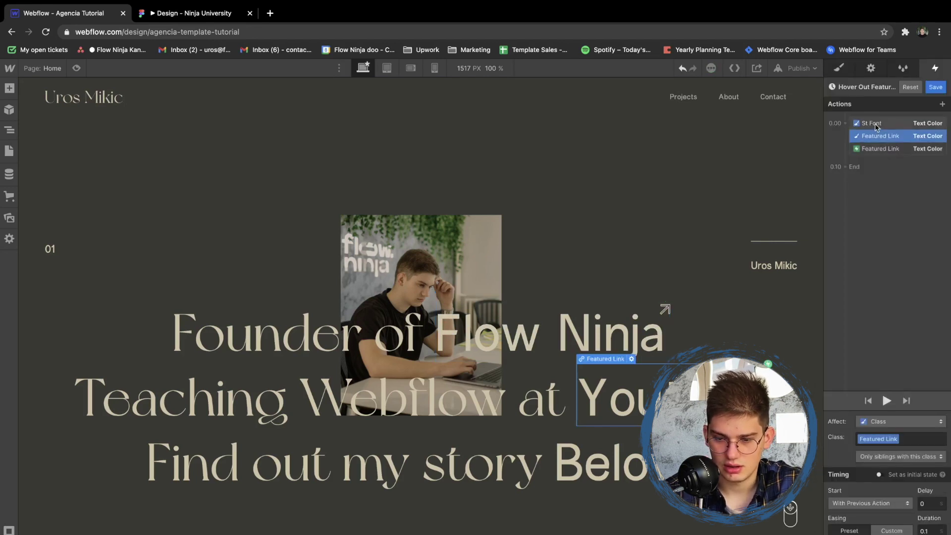
left_click(882, 391)
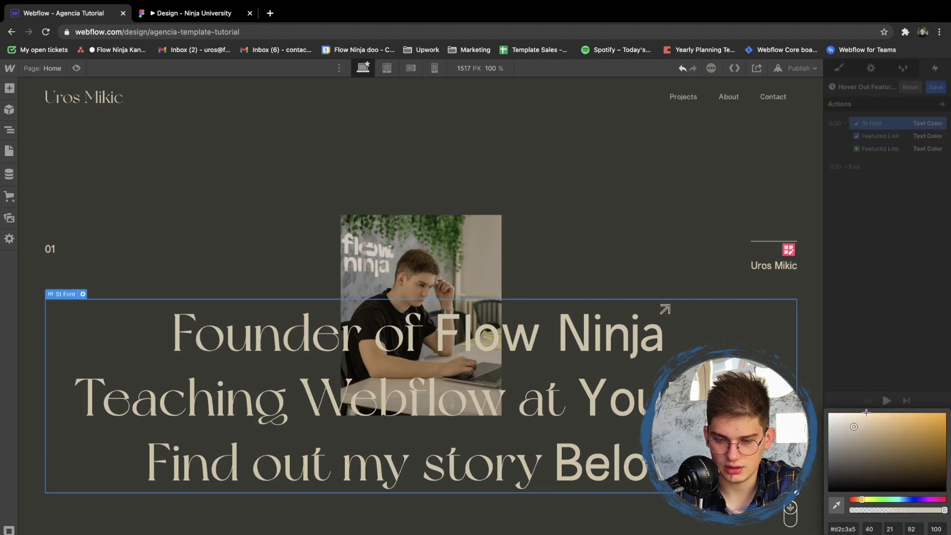
- Preview the Flow Ninja link's hover effect and compare the hero section with the Figma design
left_click(76, 68)
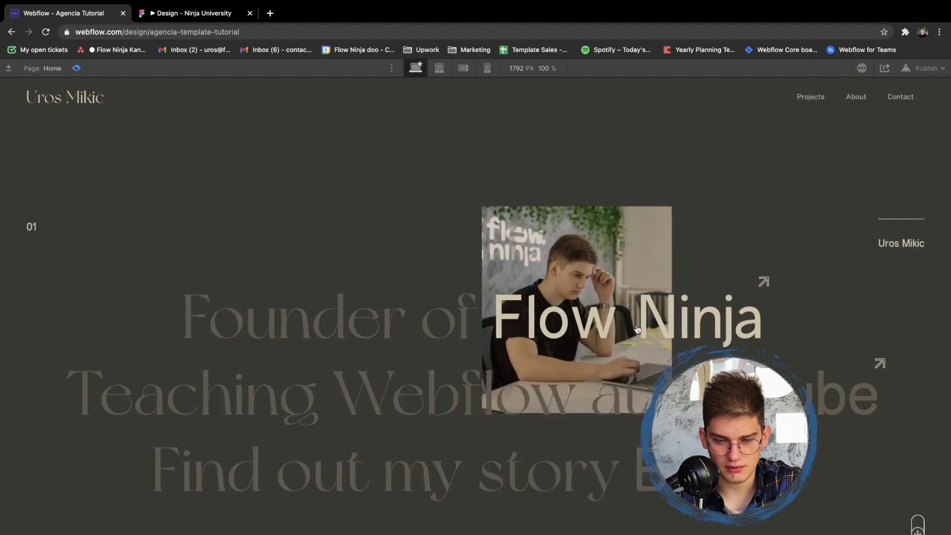
key("shift+p")
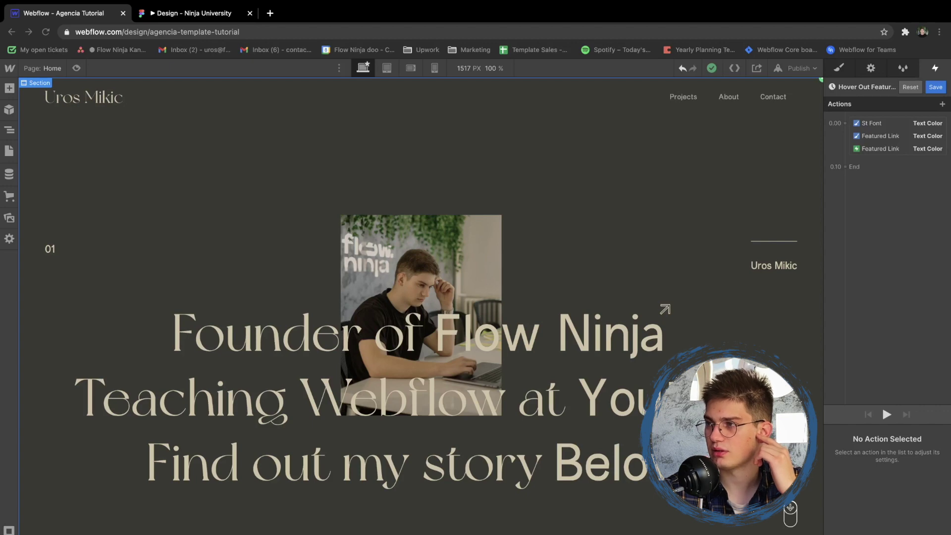
left_click_drag(594, 534, 317, 13)
scroll(357, 255, "up", 5)
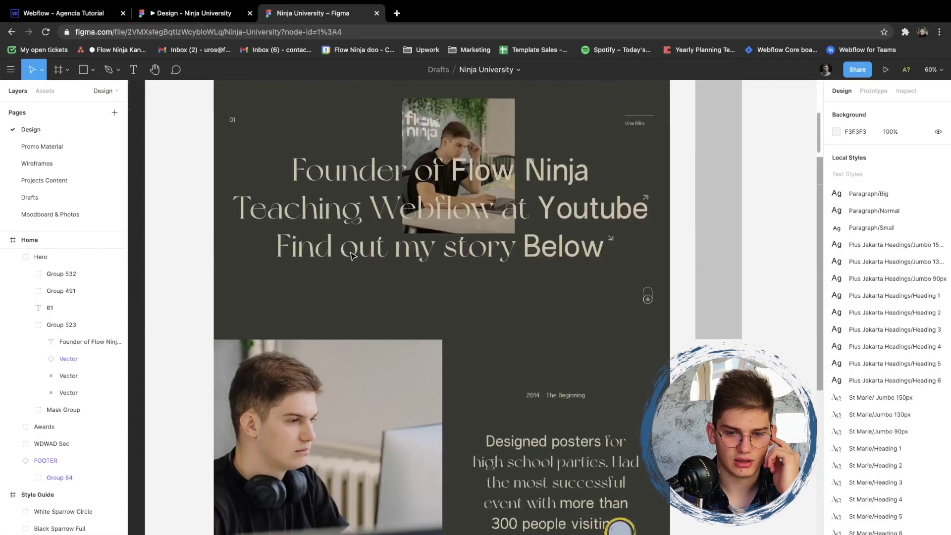
scroll(462, 214, "up", 3)
left_click(64, 13)
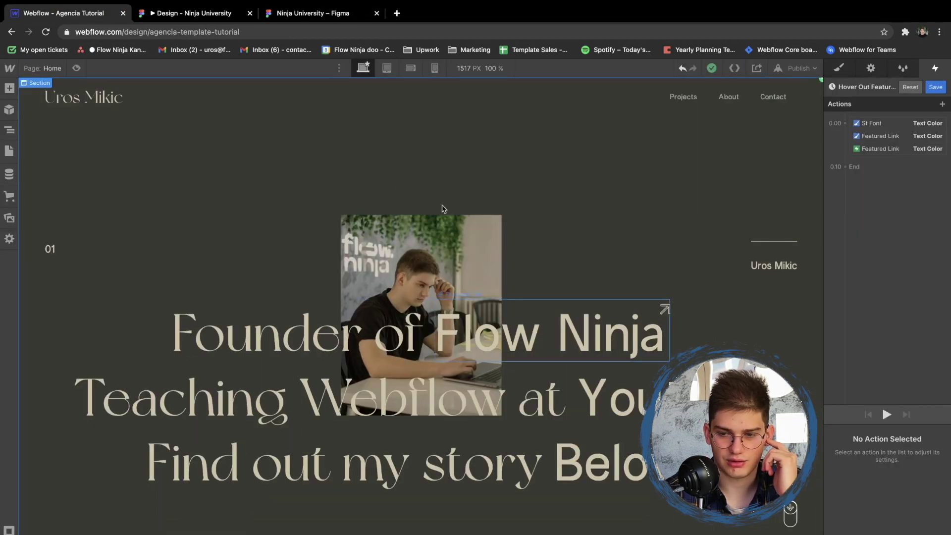
left_click(76, 68)
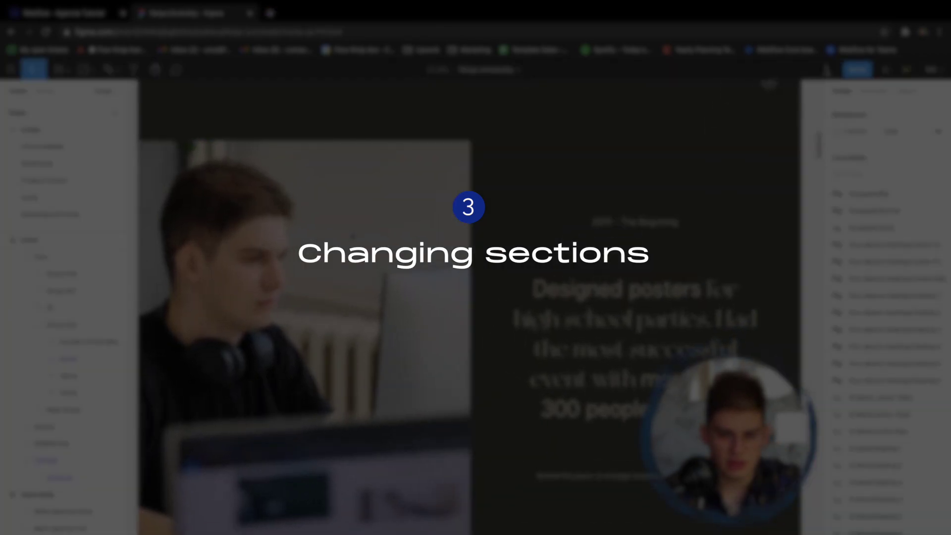
- Review the two story sections below the hero in the Figma design and return to Webflow's section 02
scroll(381, 257, "down", 15)
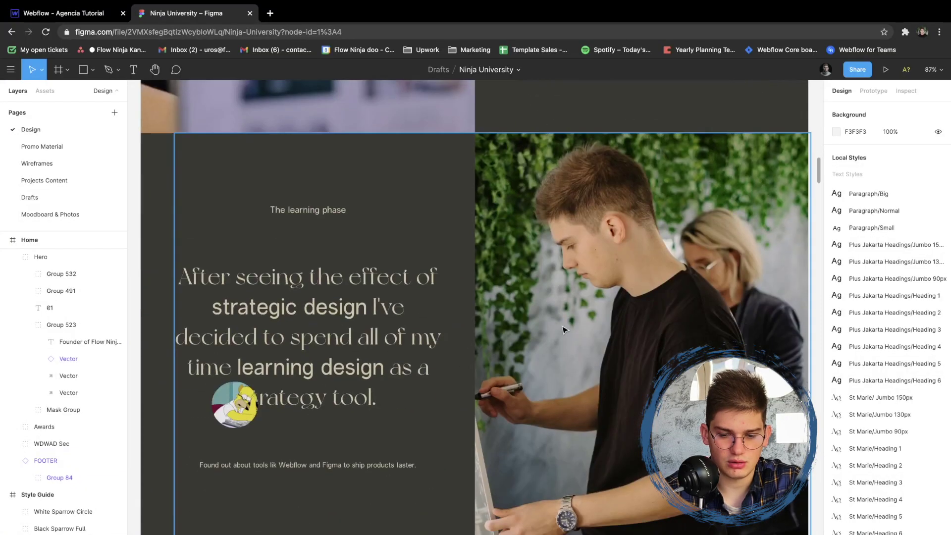
scroll(390, 430, "up", 10)
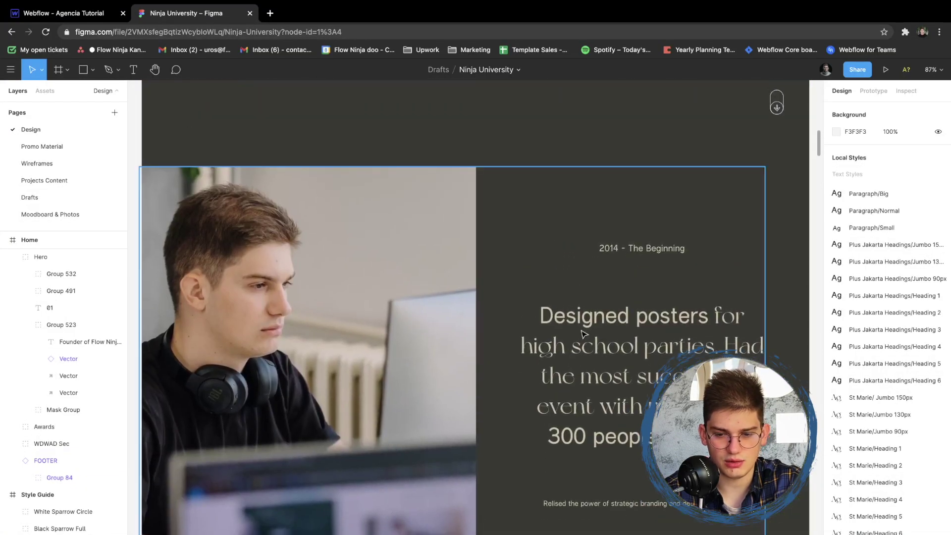
left_click(64, 13)
scroll(358, 351, "down", 5)
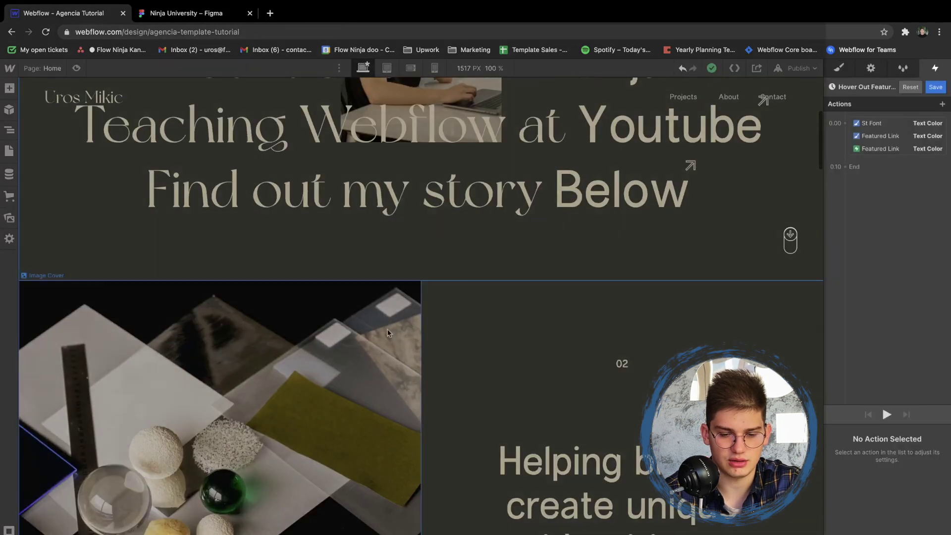
- Replace the section 02 image with Webflow Development.png to match the first story section of the Figma design
scroll(358, 349, "down", 3)
key("d")
key("ctrl+2")
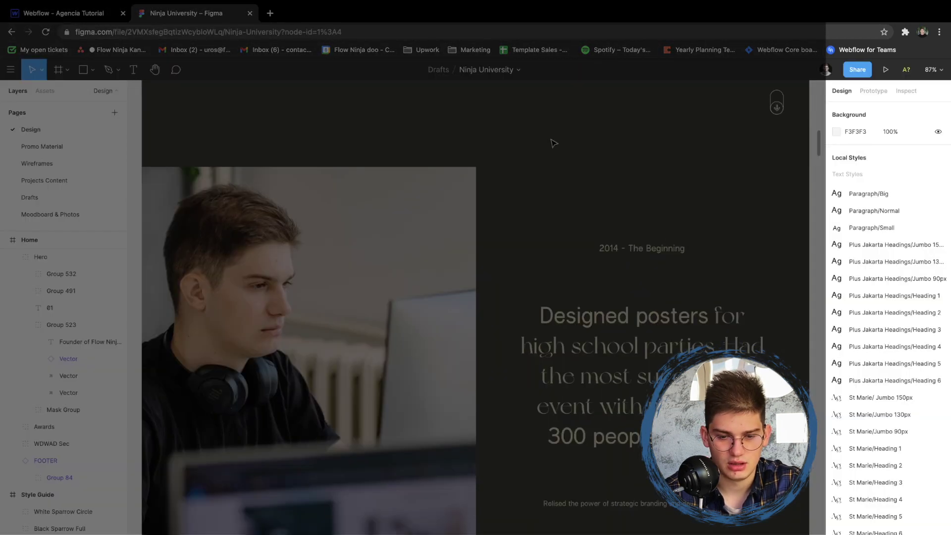
key("ctrl+1")
left_click(864, 148)
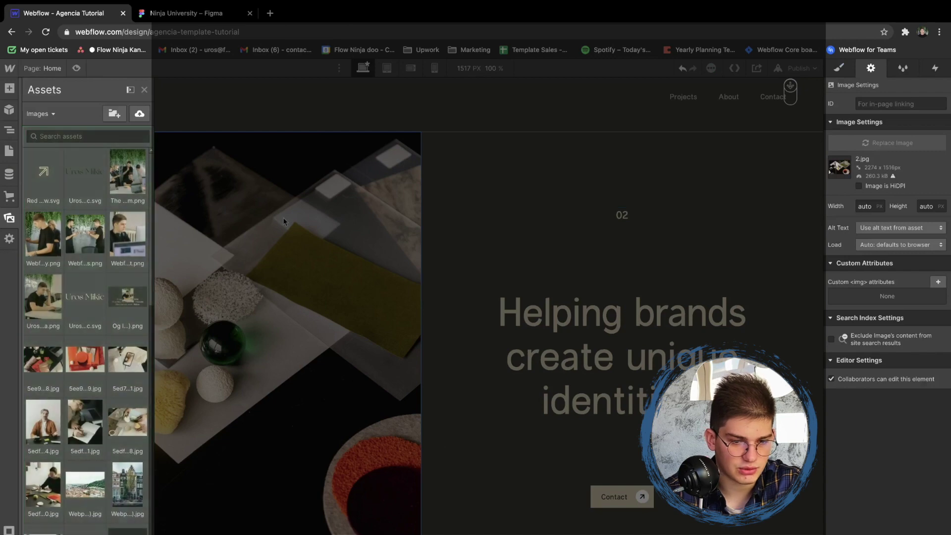
- Replace the section 03 image with the photo of the man writing in front of the ivy wall, as in Figma
key("ctrl+2")
scroll(421, 261, "down", 10)
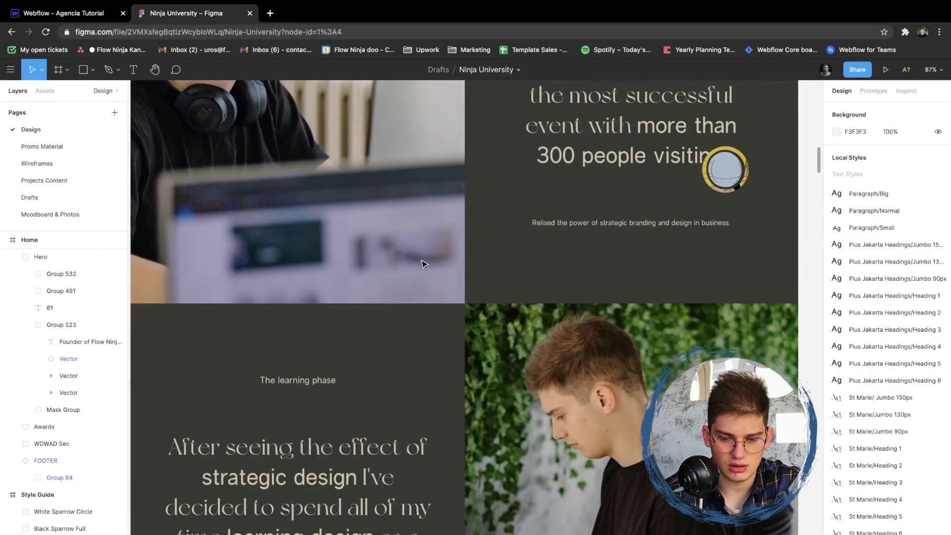
key("ctrl+1")
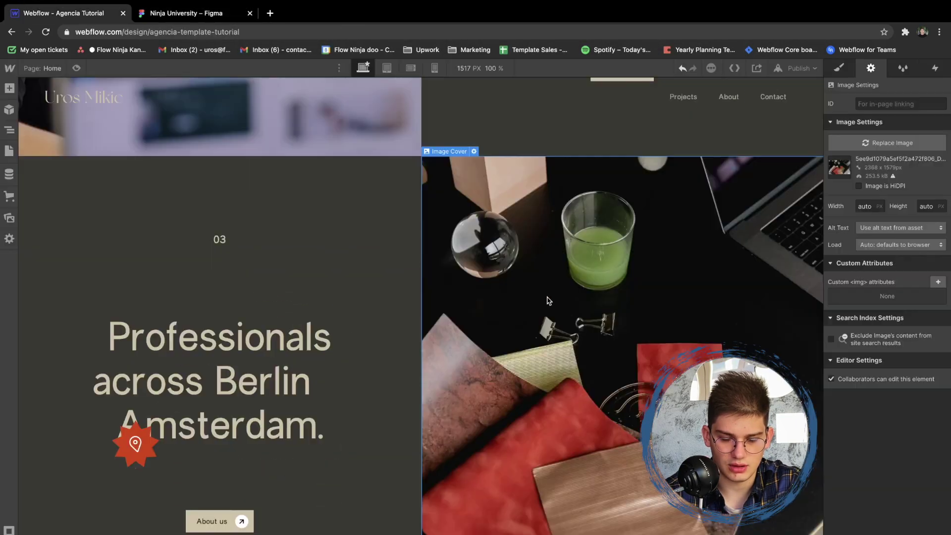
left_click(474, 151)
key("ctrl+2")
scroll(446, 307, "down", 3)
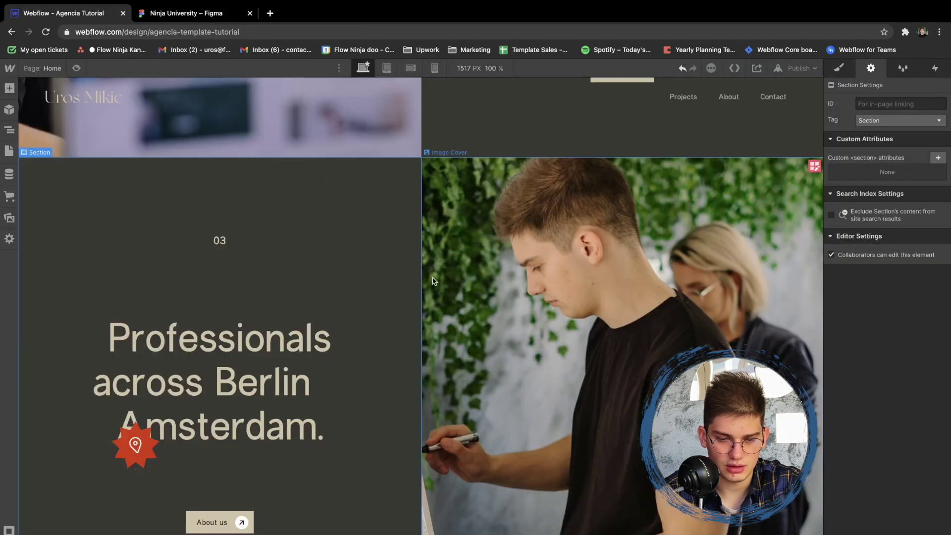
- Collapse the Navigator tree, duplicate section 02 and place the copy directly below section 03
scroll(434, 280, "up", 12)
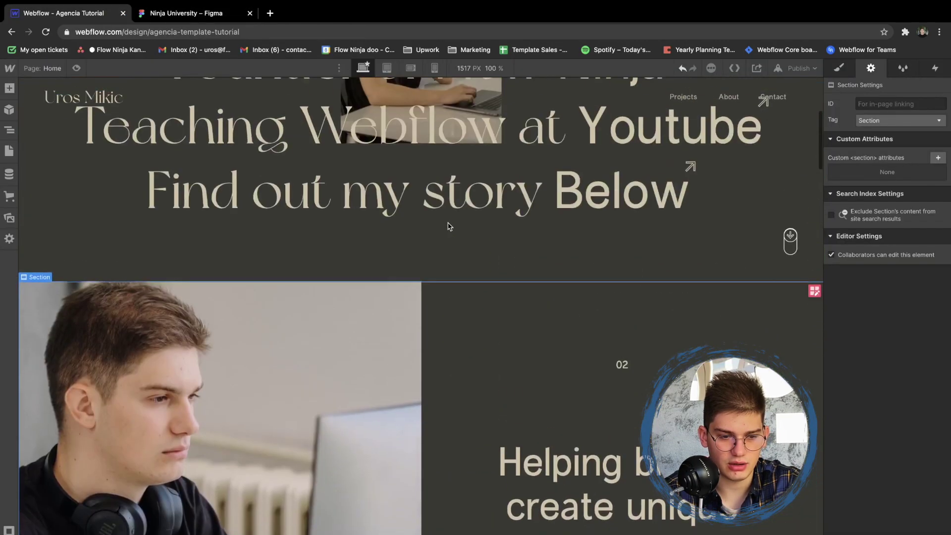
scroll(409, 269, "down", 1)
key("z")
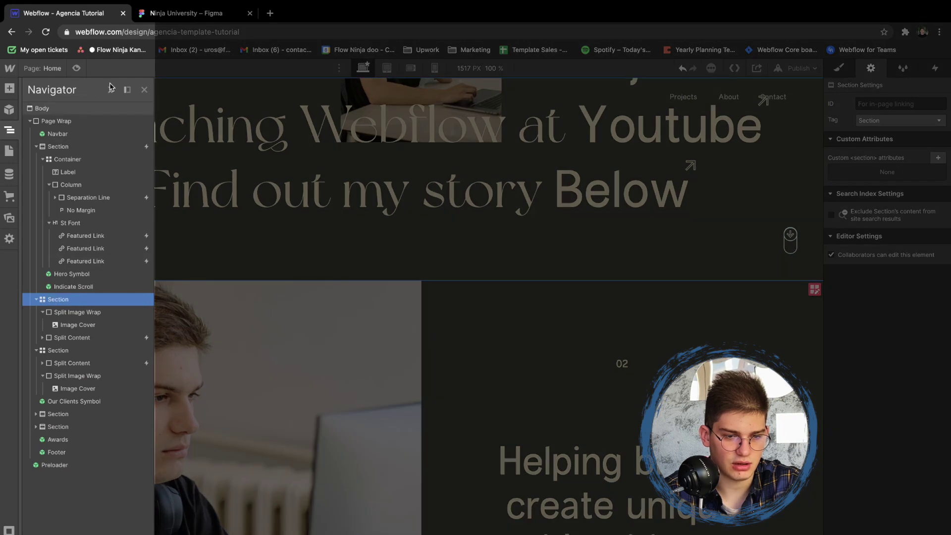
left_click(110, 88)
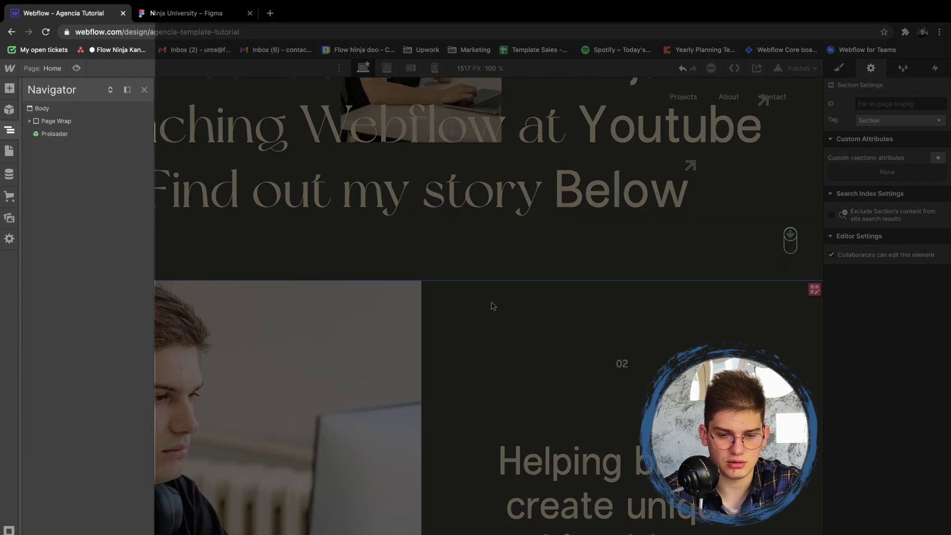
key("z")
key("z")
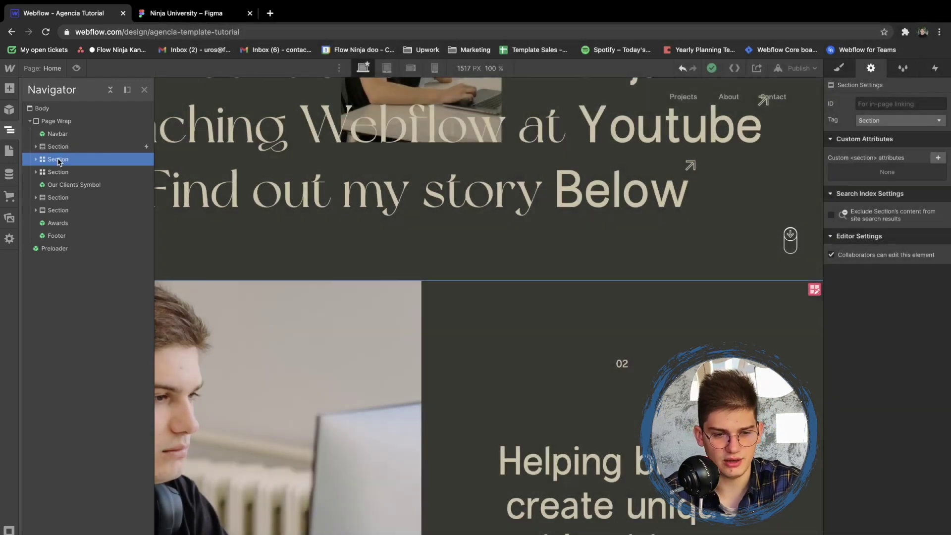
key("super+d")
left_click(51, 171)
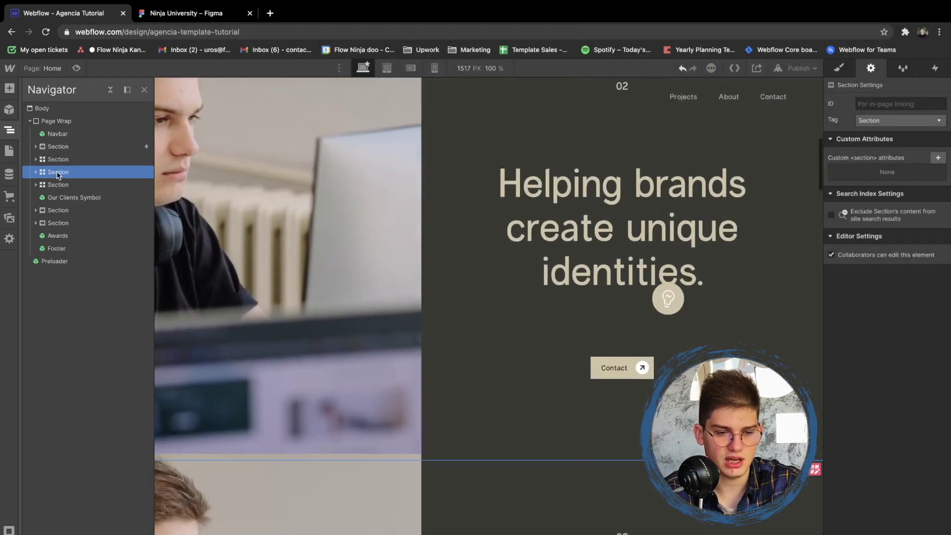
left_click_drag(56, 178, 53, 187)
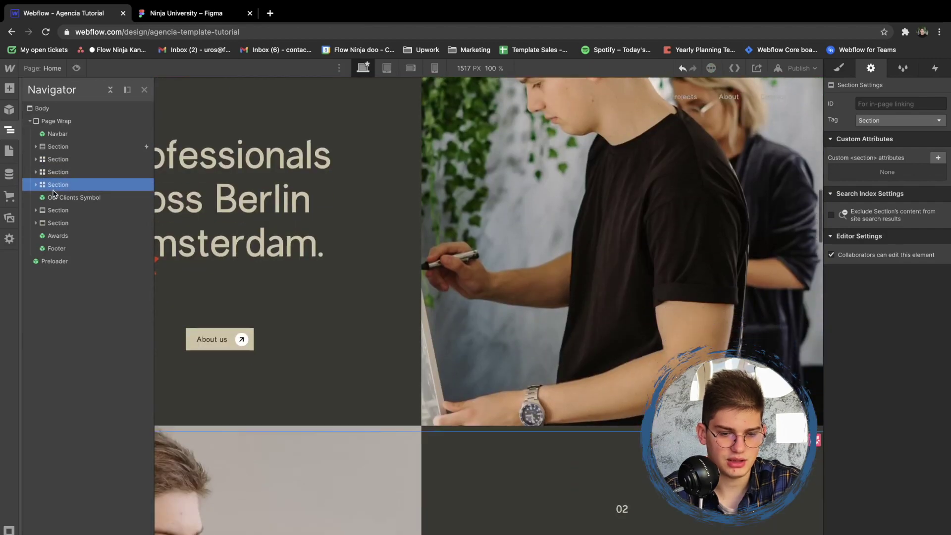
- Compare the order and content of the story sections in the Figma design with the sections built in Webflow
key("ctrl+Tab")
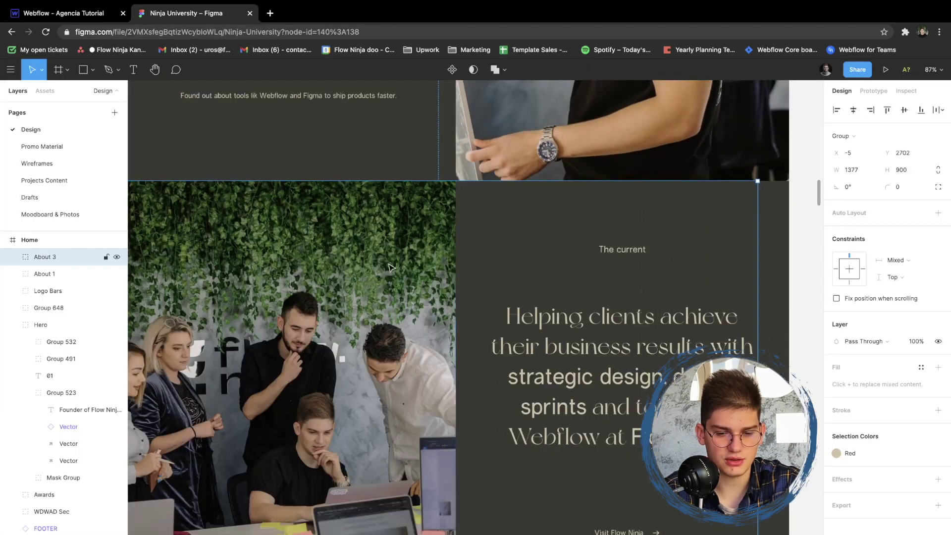
scroll(351, 228, "up", 10)
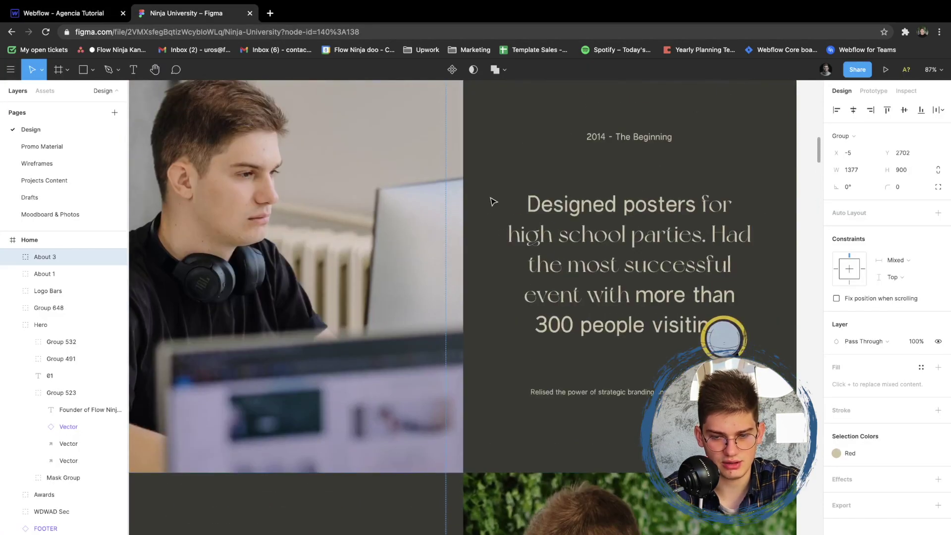
key("ctrl+Tab")
key("ctrl+Tab")
left_click(560, 268)
scroll(560, 268, "up", 1)
scroll(560, 268, "up", 2)
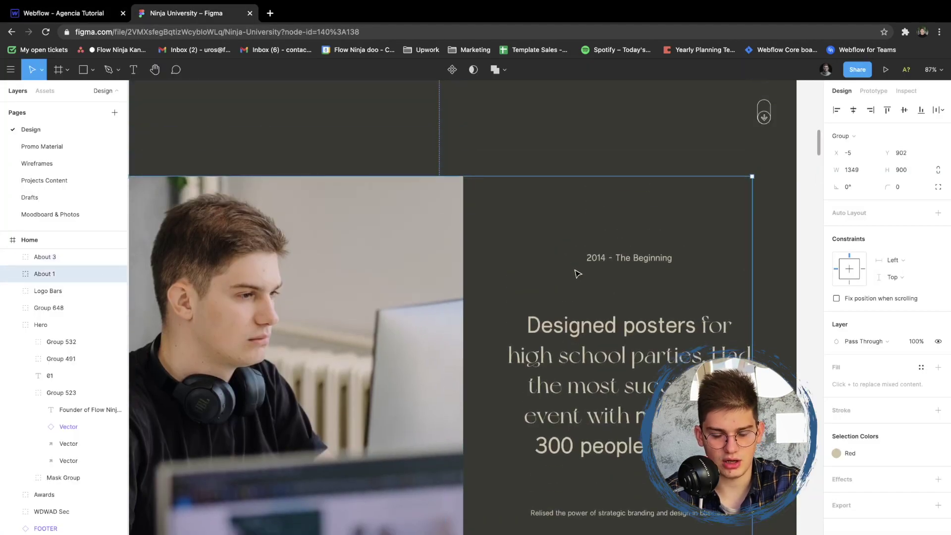
key("ctrl+Tab")
scroll(435, 325, "down", 5)
scroll(433, 327, "down", 10)
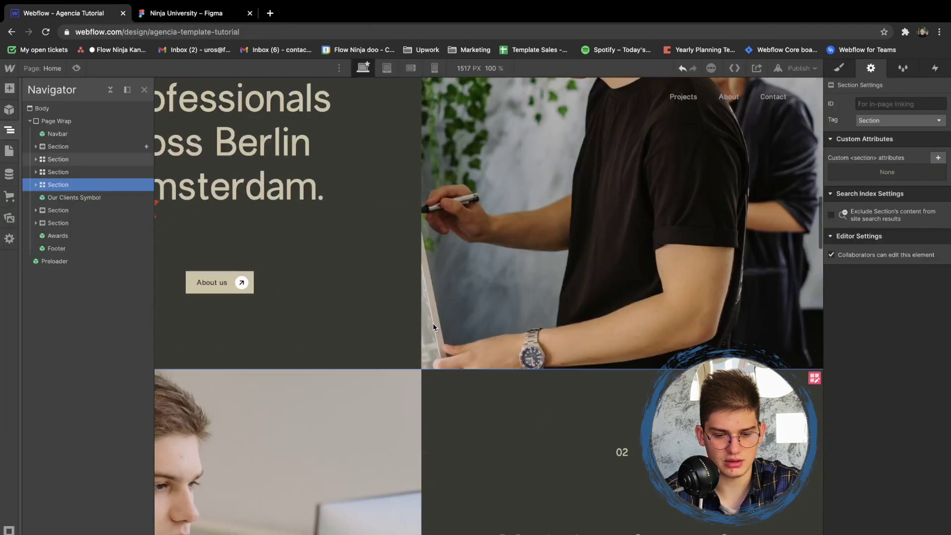
- Replace the duplicated section's image with the team photo in front of the ivy wall, as in Figma's "The current" section
key("ctrl+Tab")
scroll(331, 333, "down", 5)
key("ctrl+Tab")
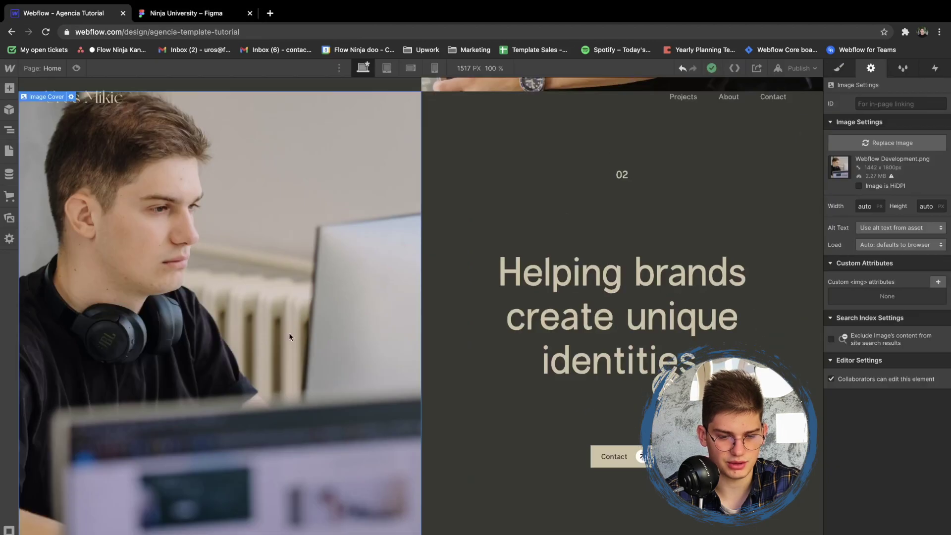
left_click(71, 97)
left_click(95, 143)
left_click(130, 170)
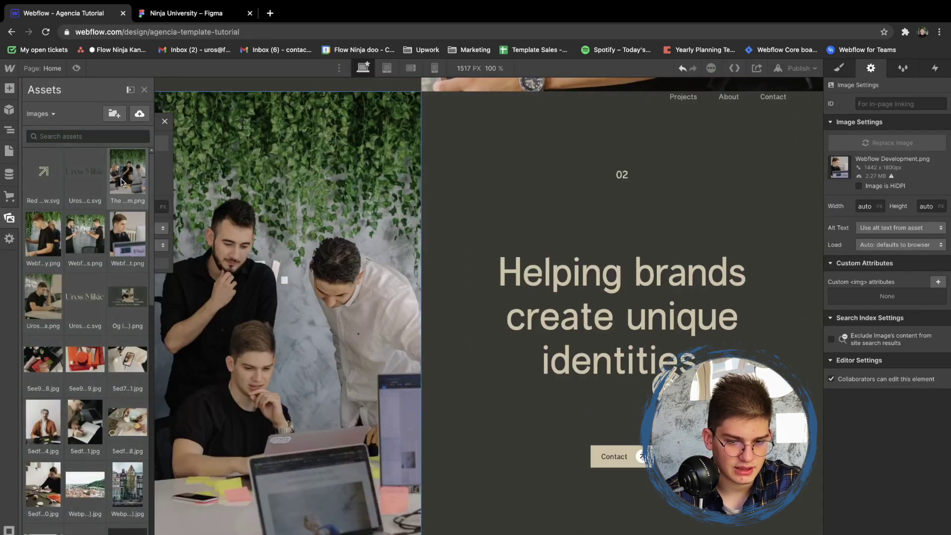
left_click(510, 227)
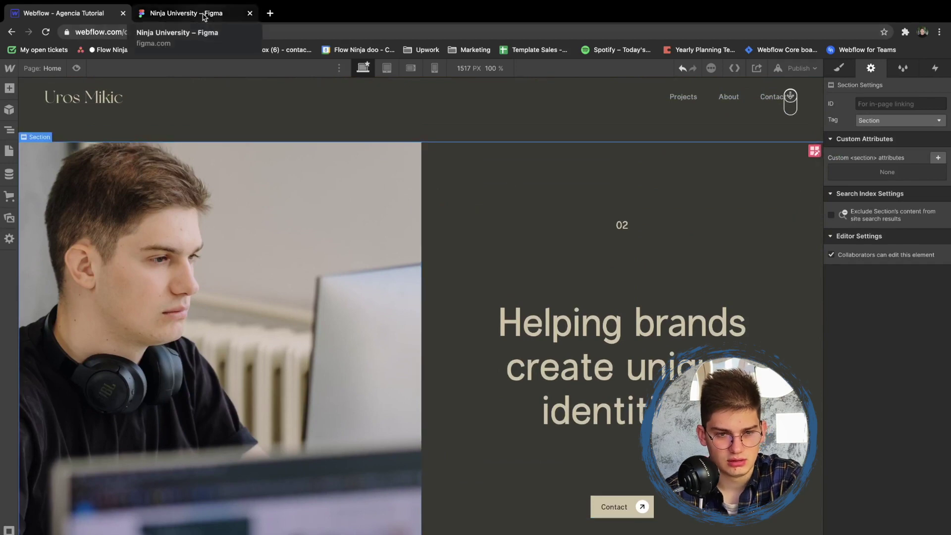
- Copy the label "2014 - The Beginning" from Figma and paste it over section 02's number label in Webflow
left_click(203, 15)
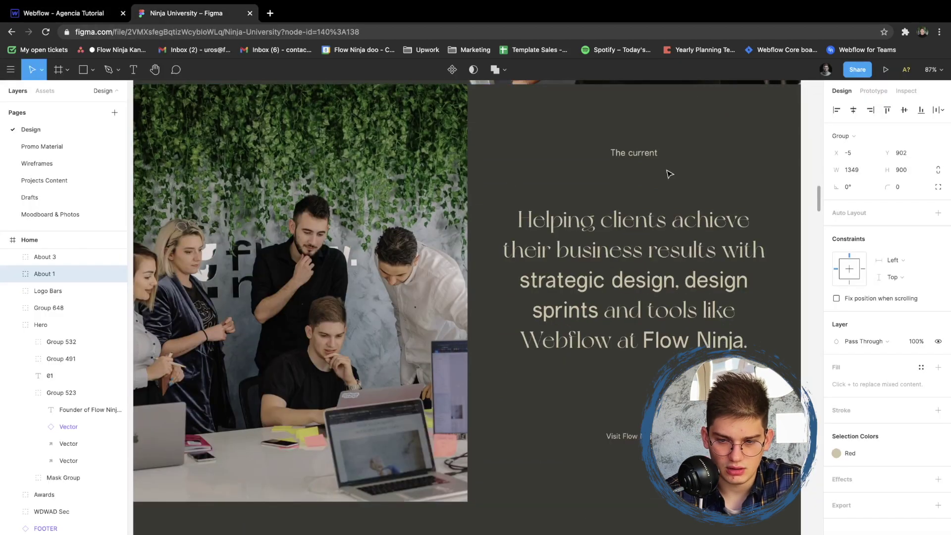
left_click(641, 159)
scroll(640, 156, "up", 8)
scroll(641, 158, "up", 7)
double_click(628, 173)
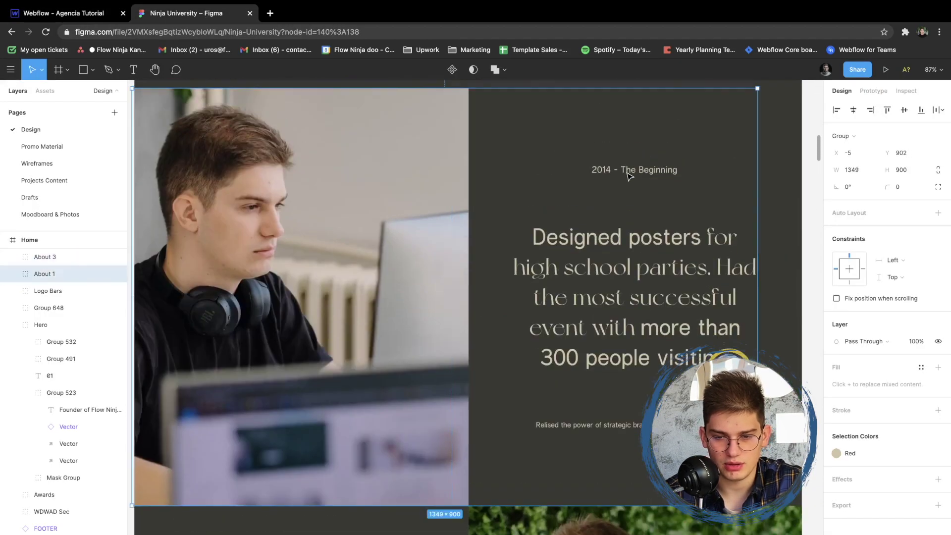
double_click(627, 172)
key("super+c")
key("ctrl+Tab")
double_click(626, 266)
key("super+v")
- Replace section 02's heading with the Figma text "Designed posters for high school parties. Had the most successful event with more than 300 people visiting."
key("ctrl+Tab")
left_click(622, 238)
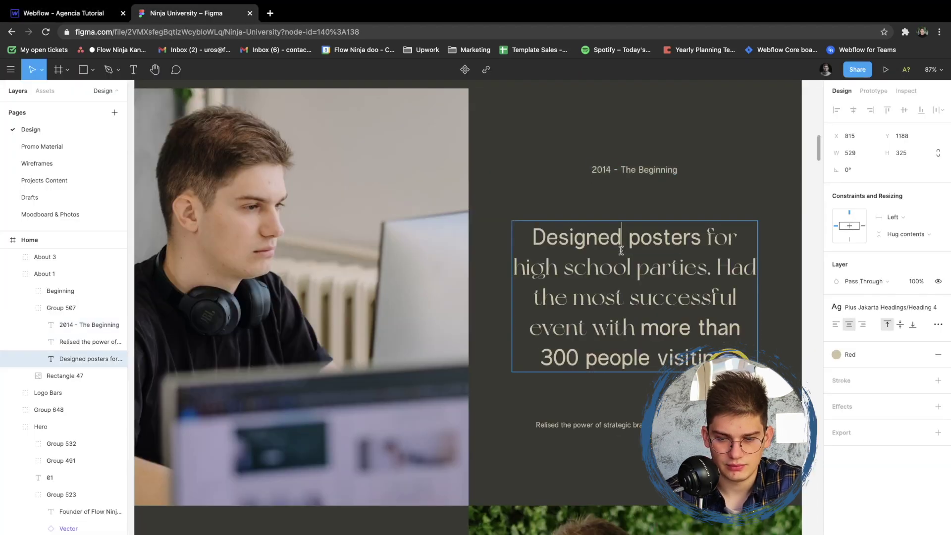
key("super+a")
key("ctrl+Tab")
double_click(595, 377)
key("ctrl+a")
key("ctrl+v")
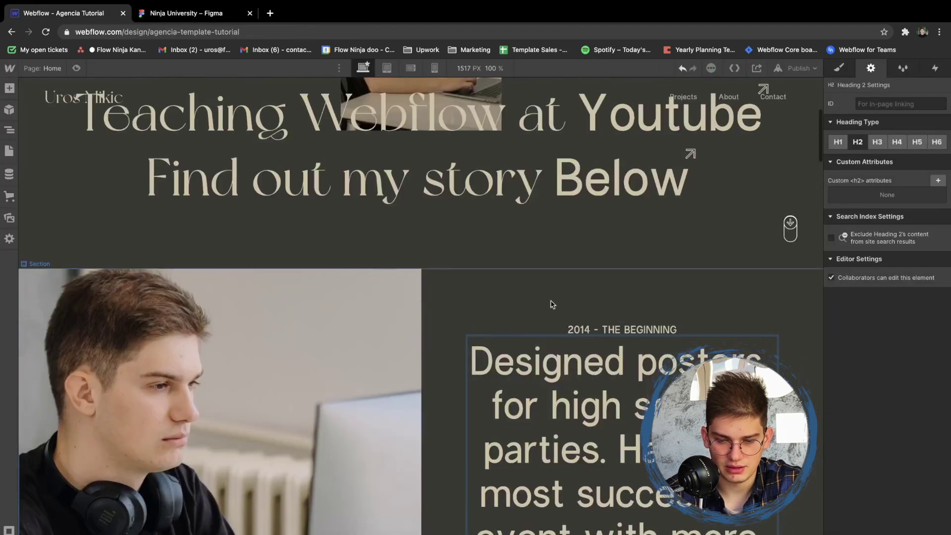
- Check the story heading's text style in Figma and compare it with the hero and section headings in Webflow
left_click(562, 278)
key("ctrl+Tab")
left_click(539, 269)
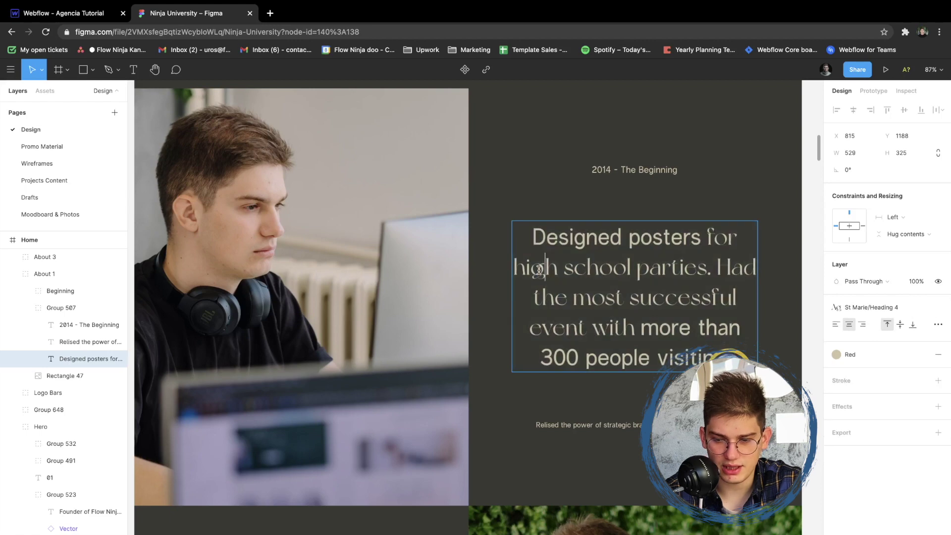
key("ctrl+a")
key("ctrl+Tab")
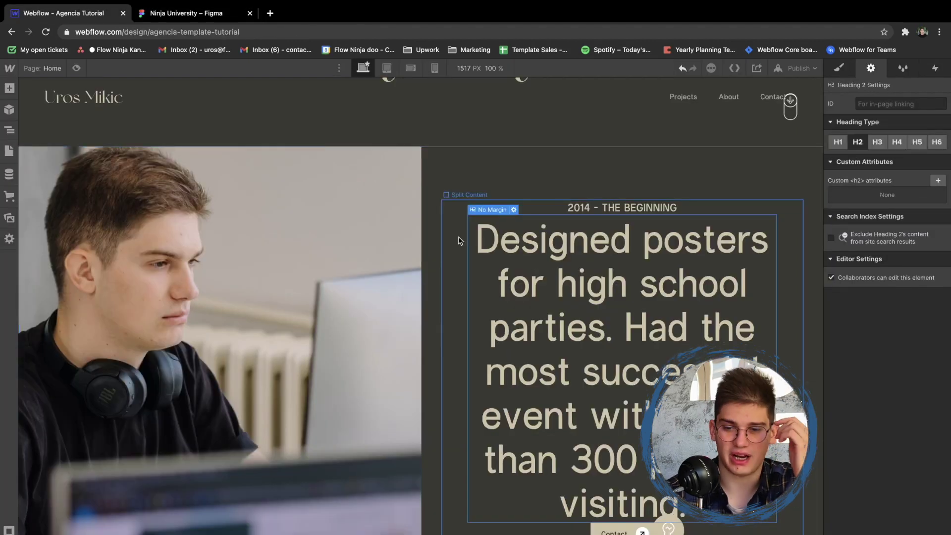
scroll(463, 229, "up", 6)
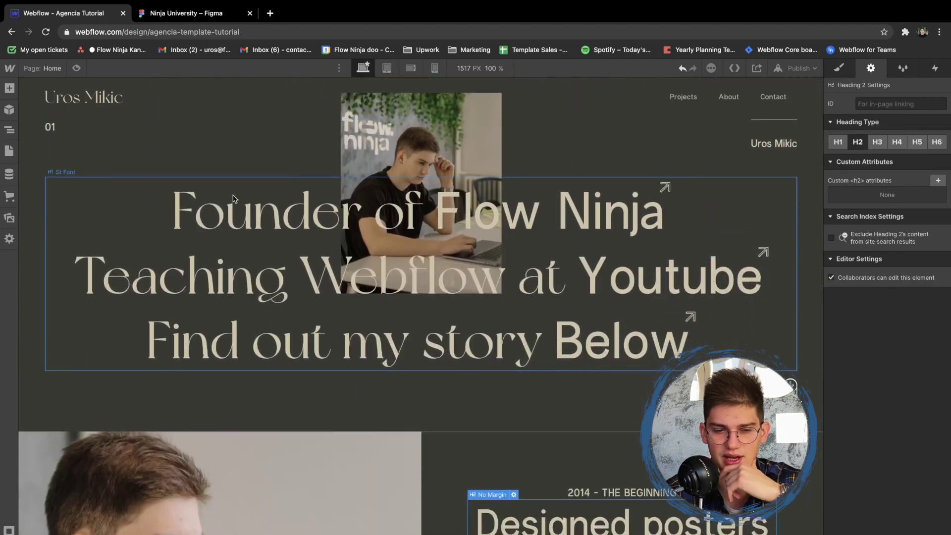
scroll(242, 197, "down", 5)
scroll(543, 350, "down", 10)
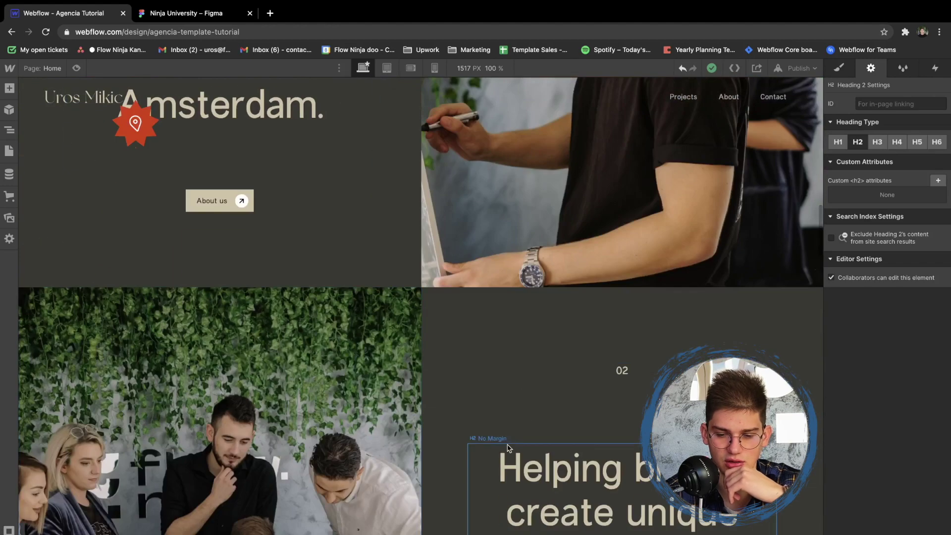
scroll(508, 448, "up", 10)
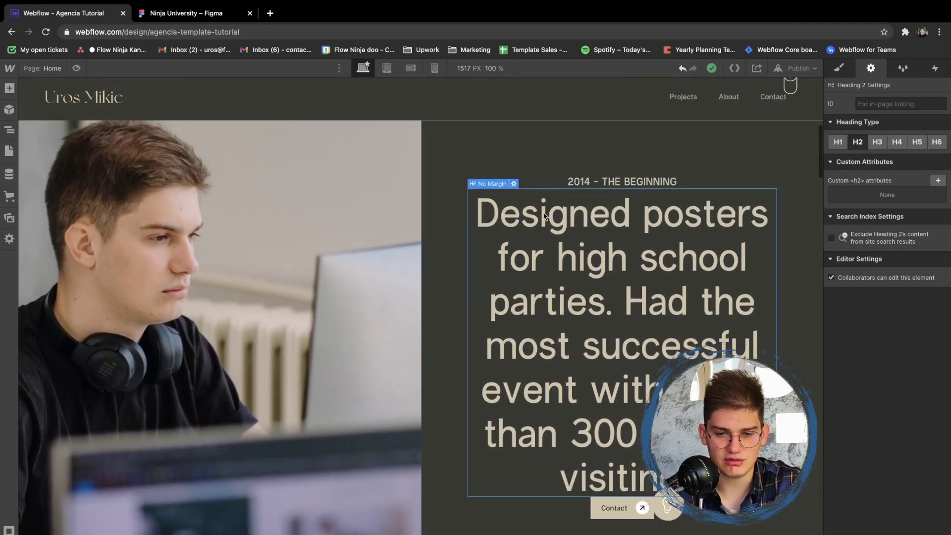
- Change the "Designed posters" heading to H4 and compare it with the heading text in Figma
left_click(515, 184)
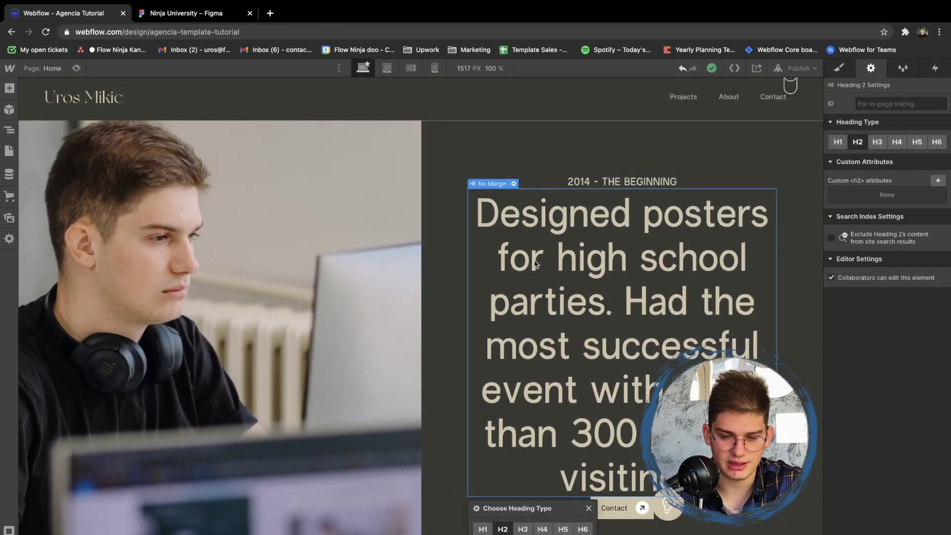
left_click(542, 530)
key("ctrl+Tab")
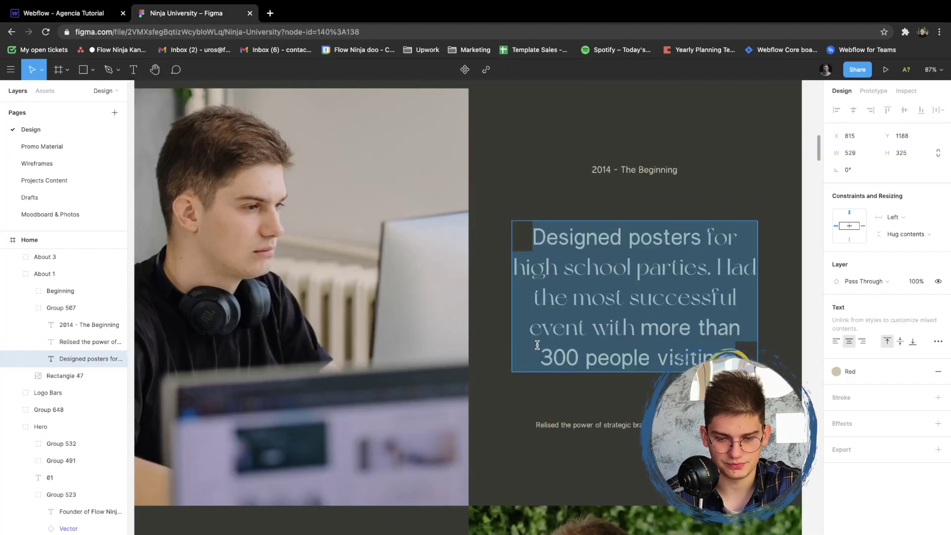
left_click(563, 337)
triple_click(579, 288)
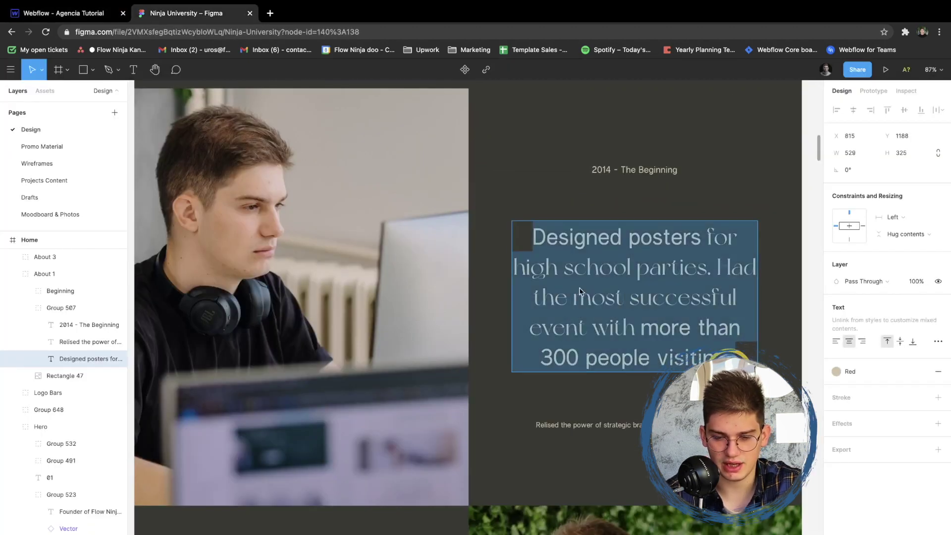
key("ctrl+Tab")
- Replace the heading's No Margin class with St Font and add No Margin as its combo class
key("ctrl+Return")
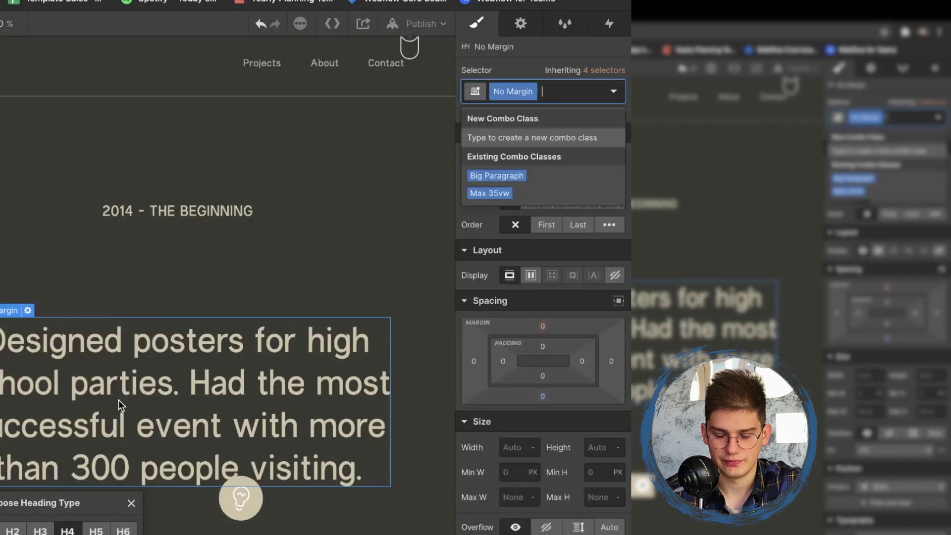
key("BackSpace")
type("St font")
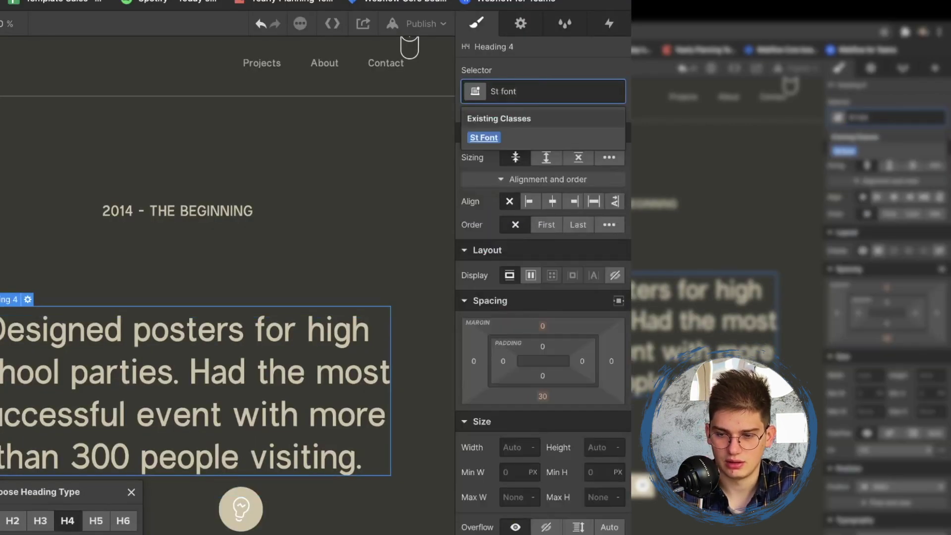
key("Return")
type("No")
key("Down")
key("Return")
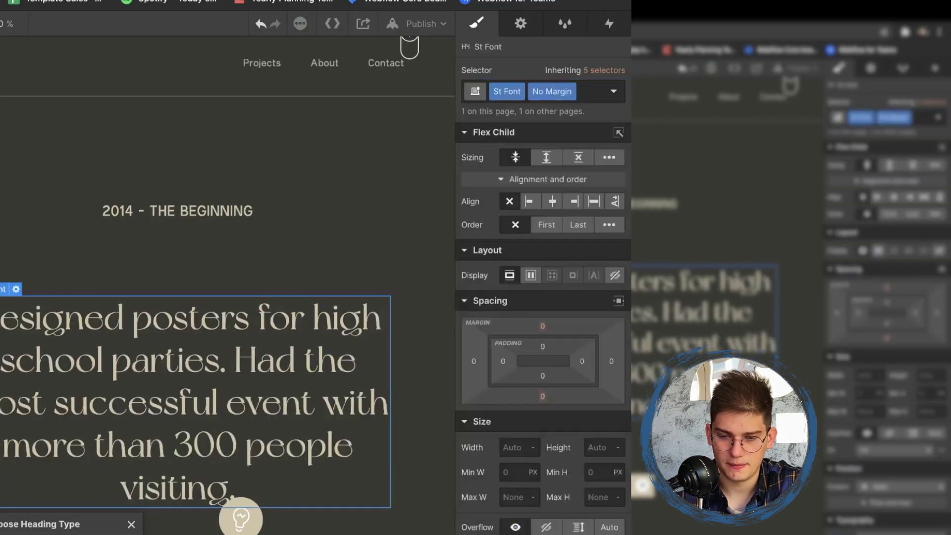
- Check the sans-serif words of the story heading in Figma and apply the Jakatra Font class to a span around "Designed posters" in Webflow
key("ctrl+shift+Tab")
left_click(153, 268)
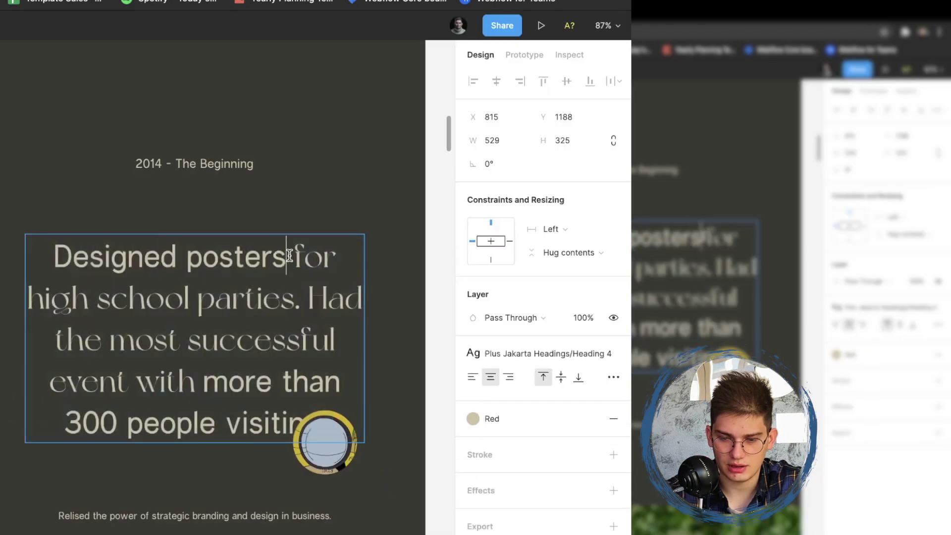
left_click_drag(289, 255, 25, 255)
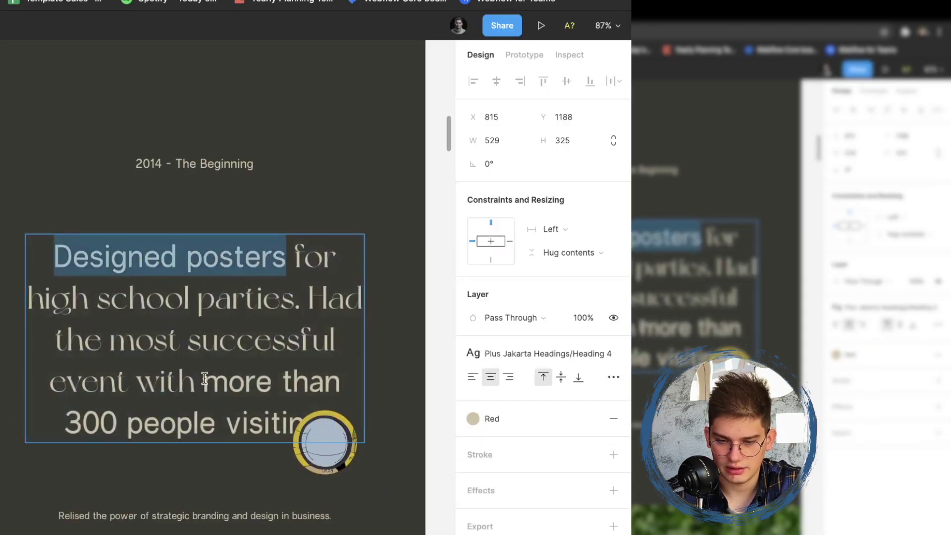
left_click_drag(204, 379, 401, 449)
key("ctrl+shift+Tab")
double_click(614, 284)
left_click_drag(673, 281, 473, 280)
left_click(590, 253)
type("FOnt")
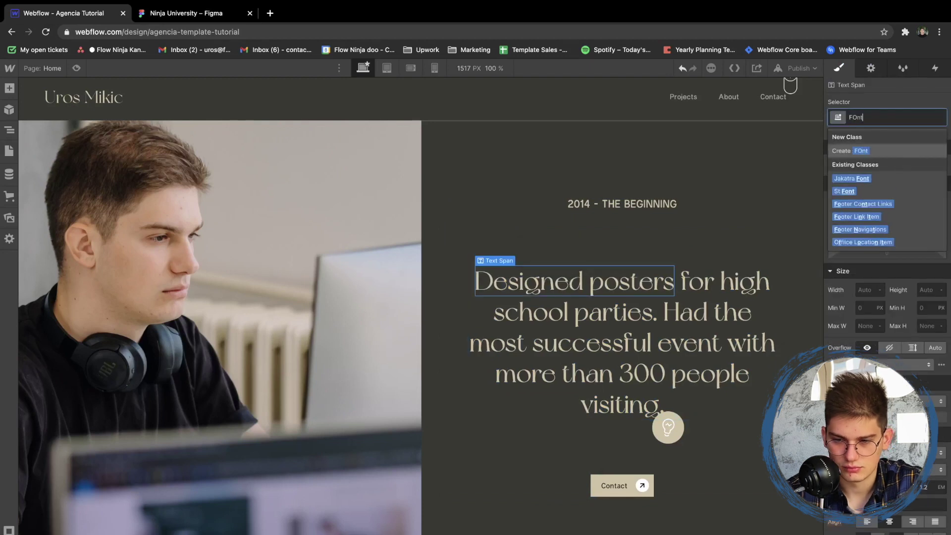
key("Down")
key("Return")
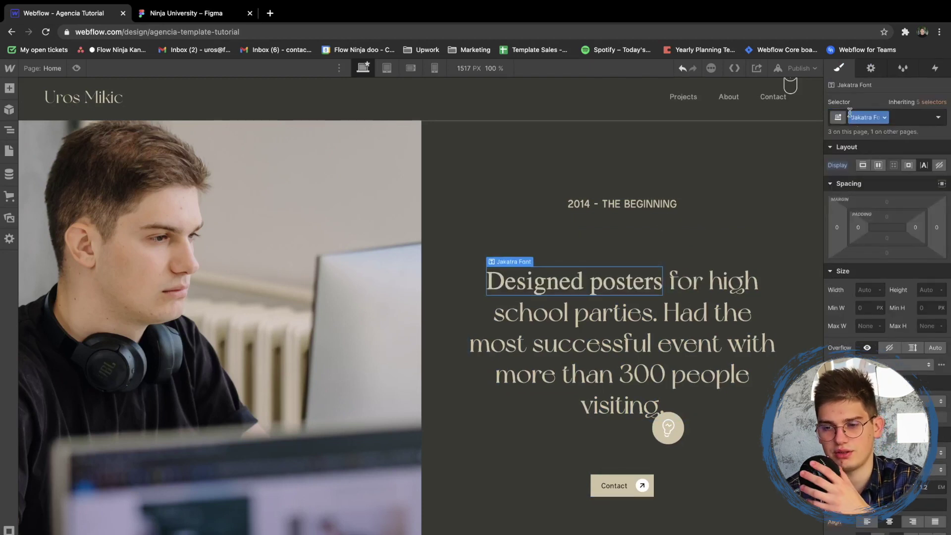
- Change the font family of the Jakatra Font class to the sans-serif font used in the Figma design
scroll(851, 340, "down", 2)
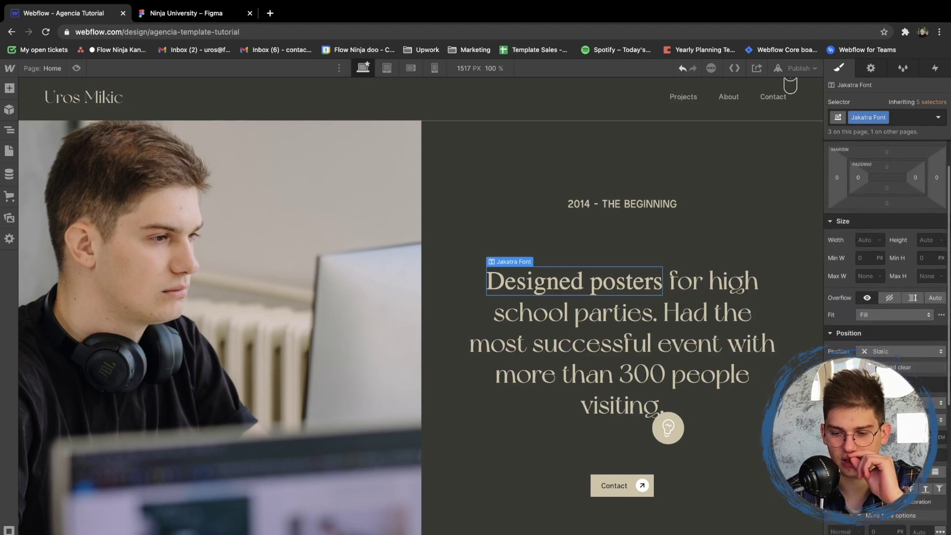
left_click(892, 403)
left_click(887, 333)
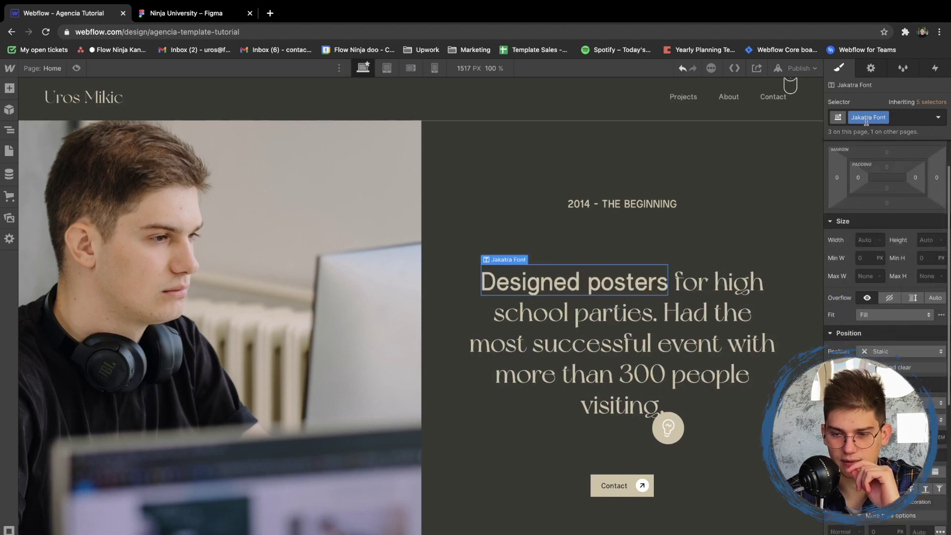
- Wrap "with more than 300 people visiting." in the story heading in a span with the Jakatra Font class
left_click(868, 118)
double_click(669, 343)
left_click_drag(725, 347, 725, 400)
left_click(651, 314)
type("Jakatra Font")
key("Return")
left_click(675, 236)
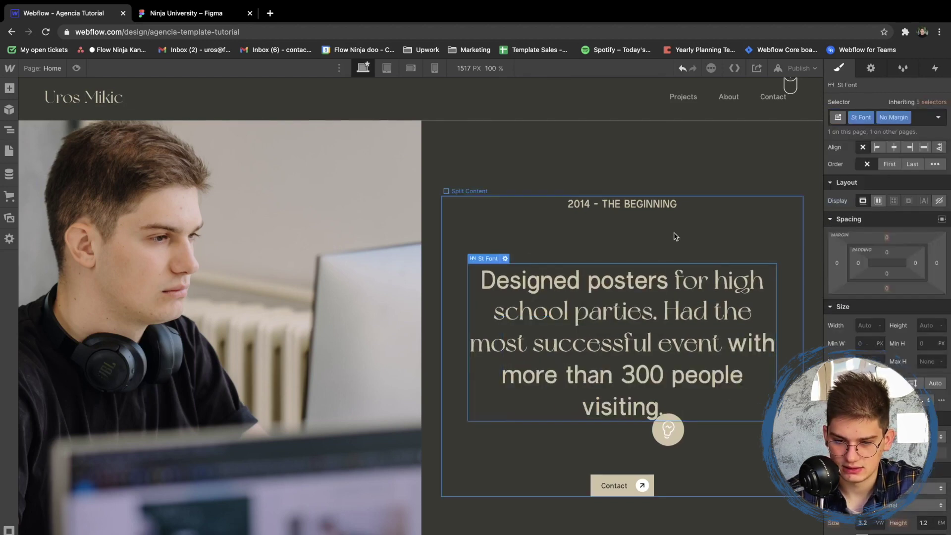
- Copy the text "Relised the power of strategic branding and design in business." from Figma and delete the Contact button below the Webflow story heading
key("ctrl+Tab")
double_click(599, 422)
key("super+c")
key("ctrl+shift+Tab")
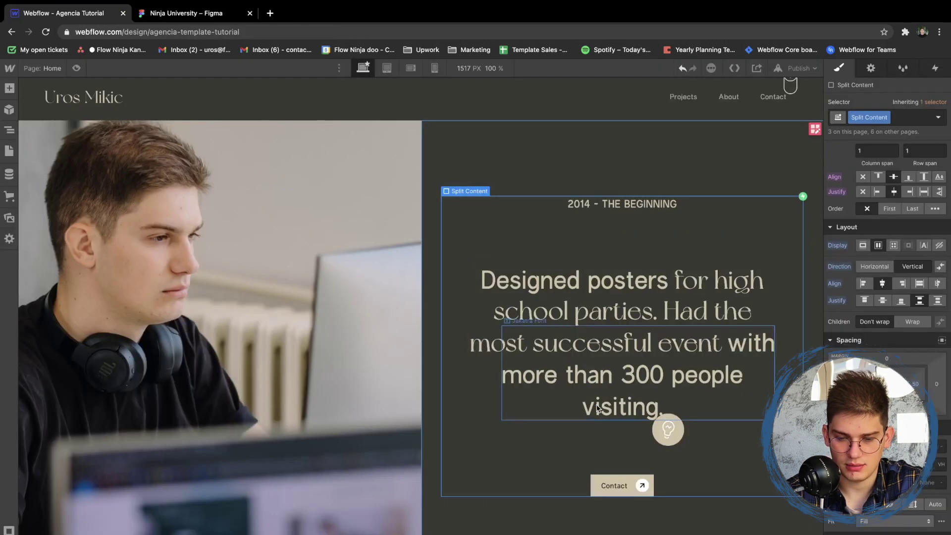
left_click(603, 488)
key("Delete")
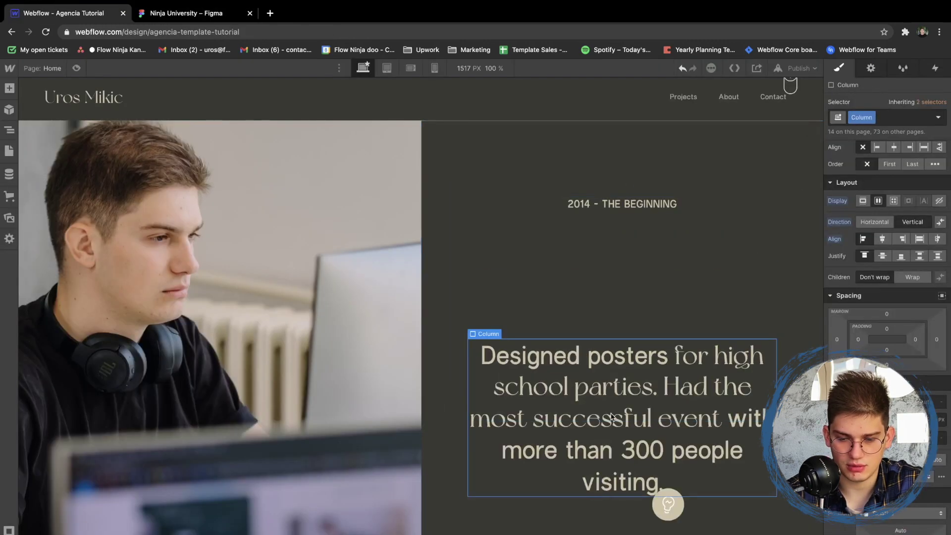
- Add a paragraph to the split content below the story heading and replace its placeholder with the copied Figma text
key("ctrl+k")
left_click(658, 314)
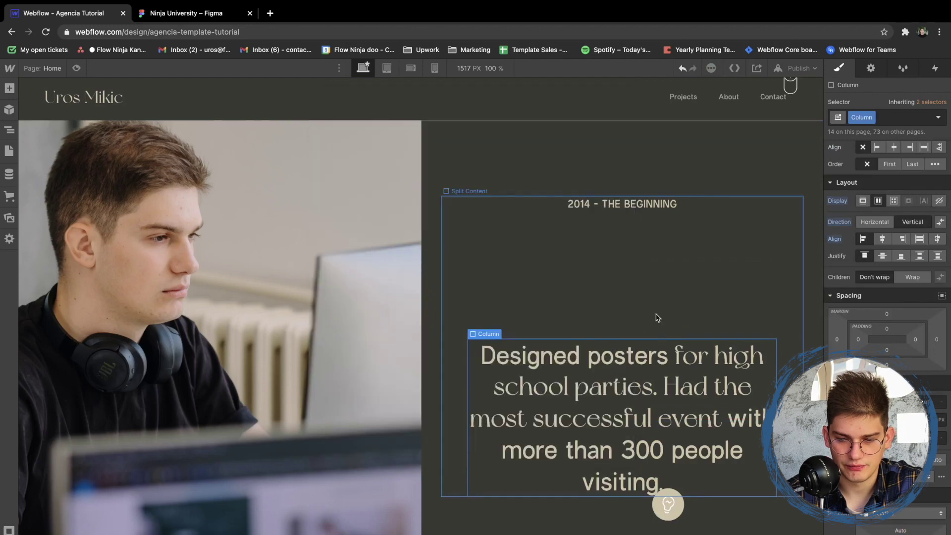
key("super+e")
type("para")
key("Return")
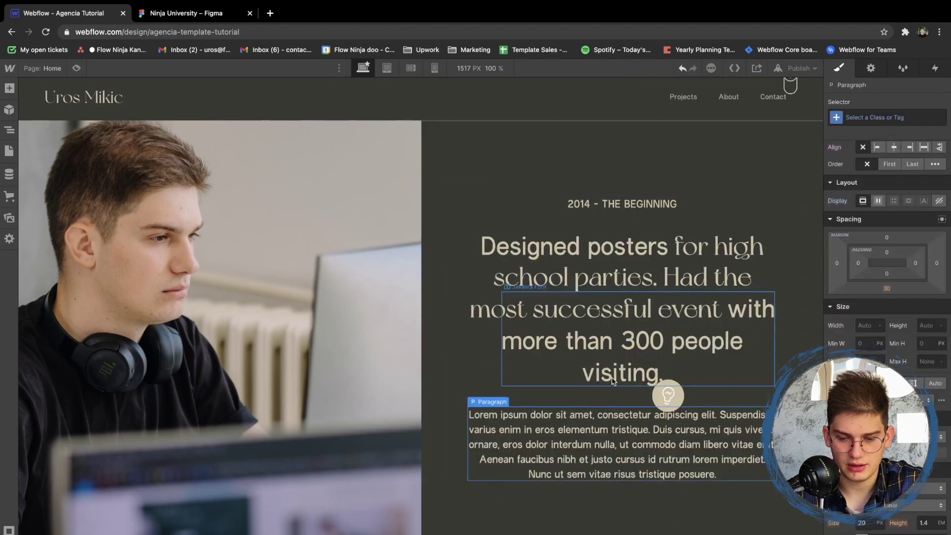
double_click(603, 432)
key("super+v")
left_click(599, 444)
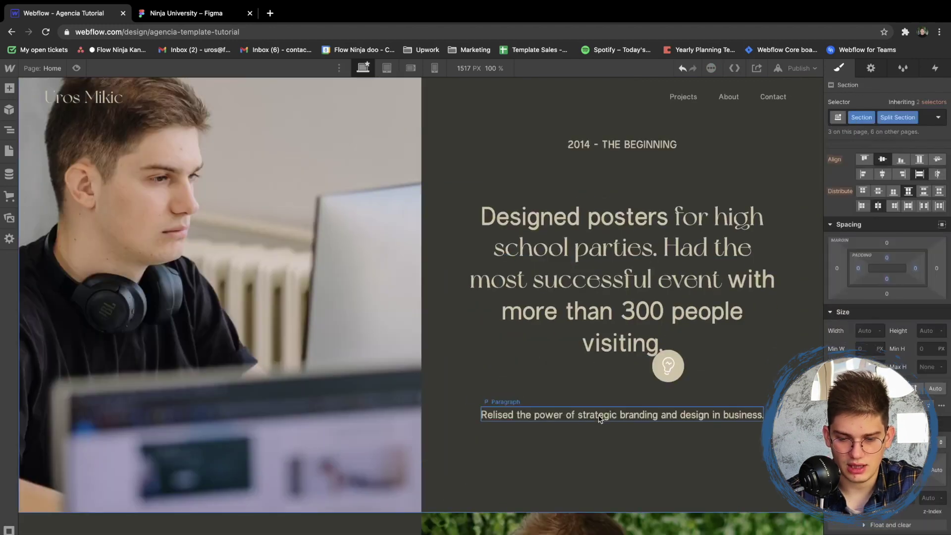
- Apply the No Margin class to the "Relised the power of strategic branding" paragraph
left_click(601, 417)
key("super+Return")
type("No am")
key("BackSpace")
key("BackSpace")
key("Down")
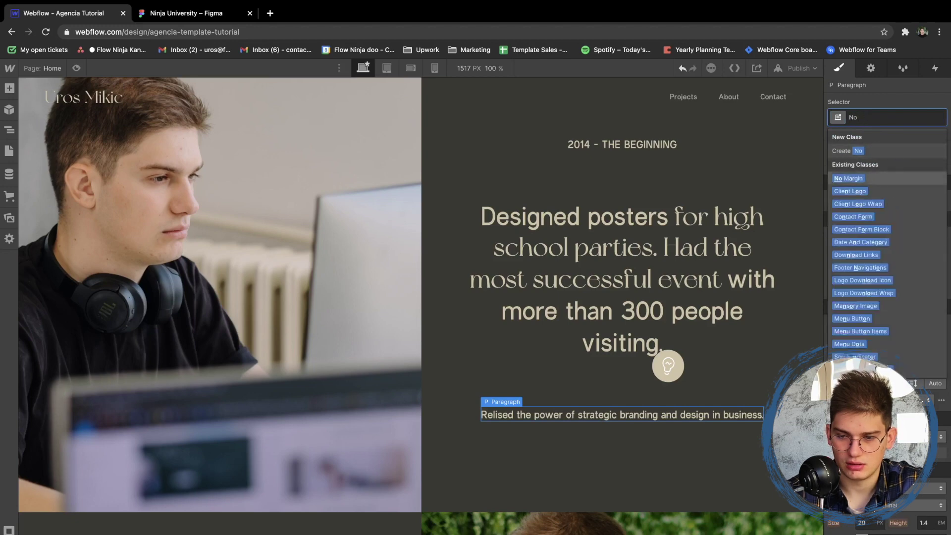
key("Return")
left_click(591, 396)
- Inspect the round icon's artwork in the Figma design, find "giphy" on the computer and upload giphy (1).gif to the Webflow assets
key("ctrl+Tab")
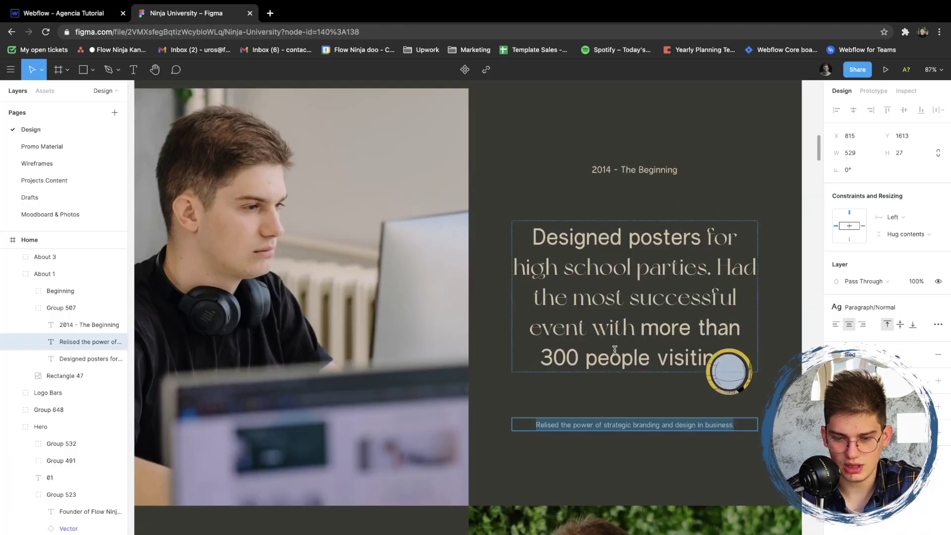
key("ctrl+shift+Tab")
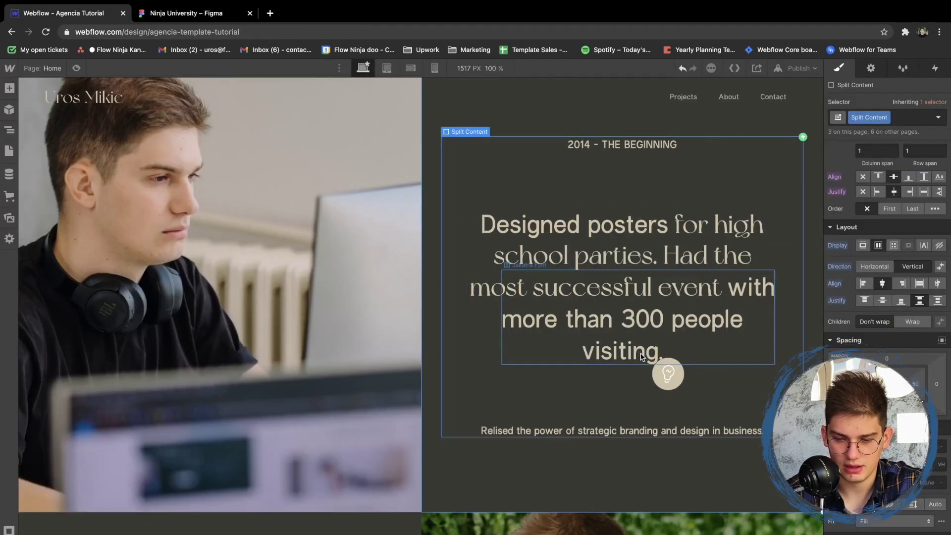
left_click(658, 377)
key("ctrl+Tab")
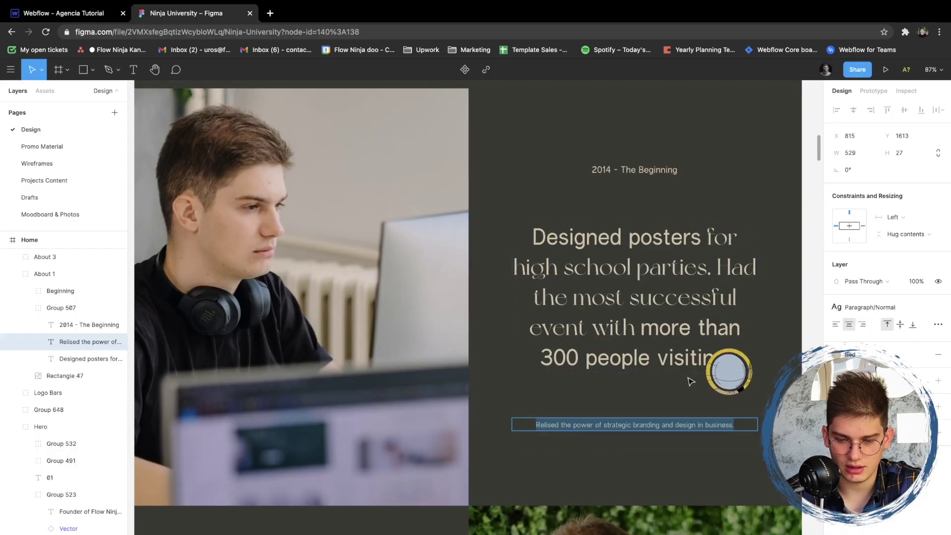
left_click(723, 387)
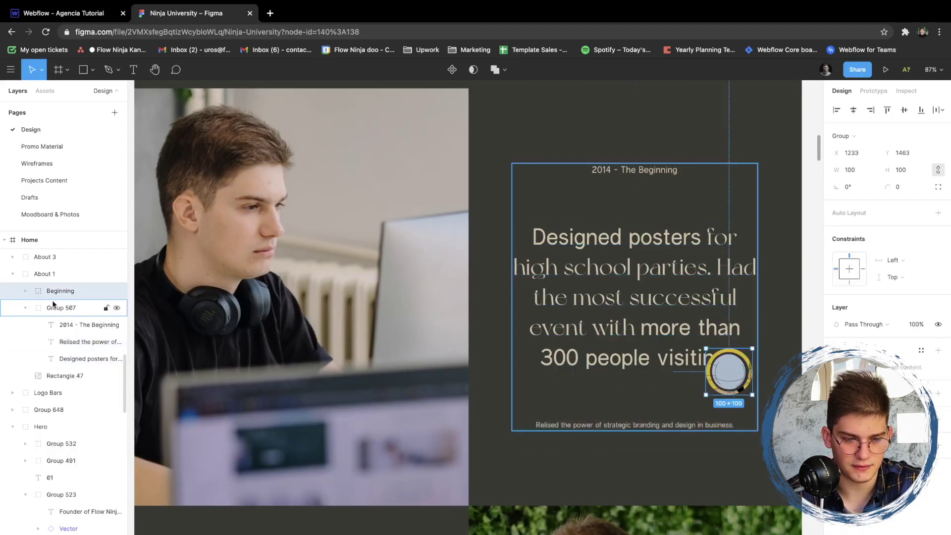
left_click(26, 292)
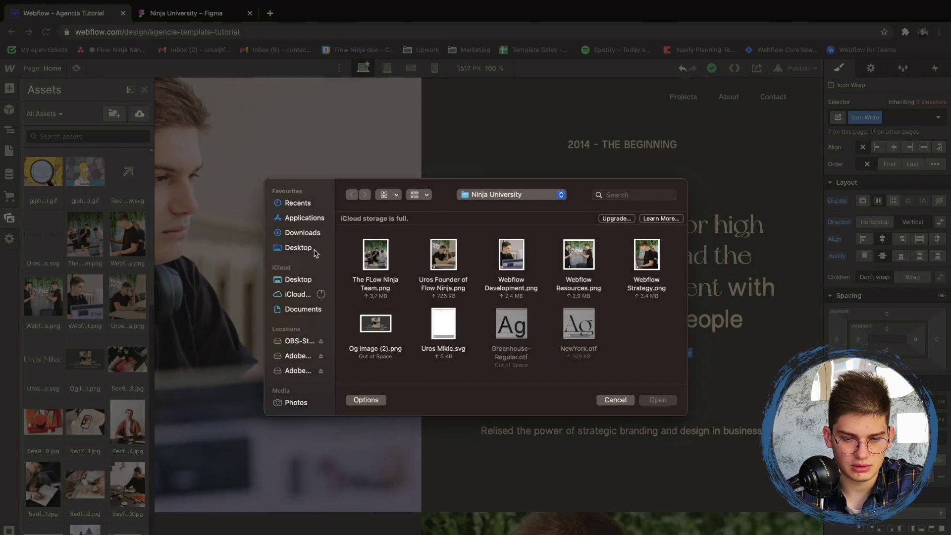
left_click(302, 232)
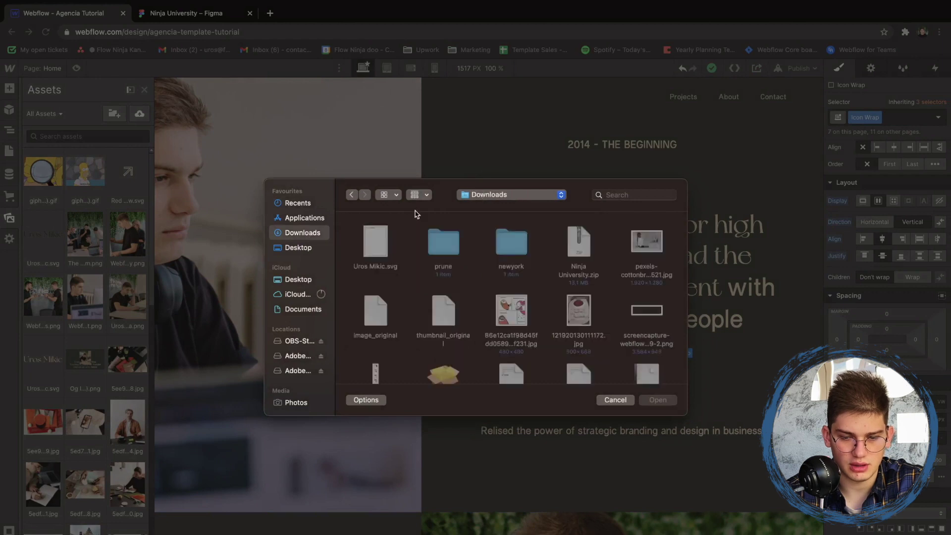
left_click(634, 195)
type("gifphy")
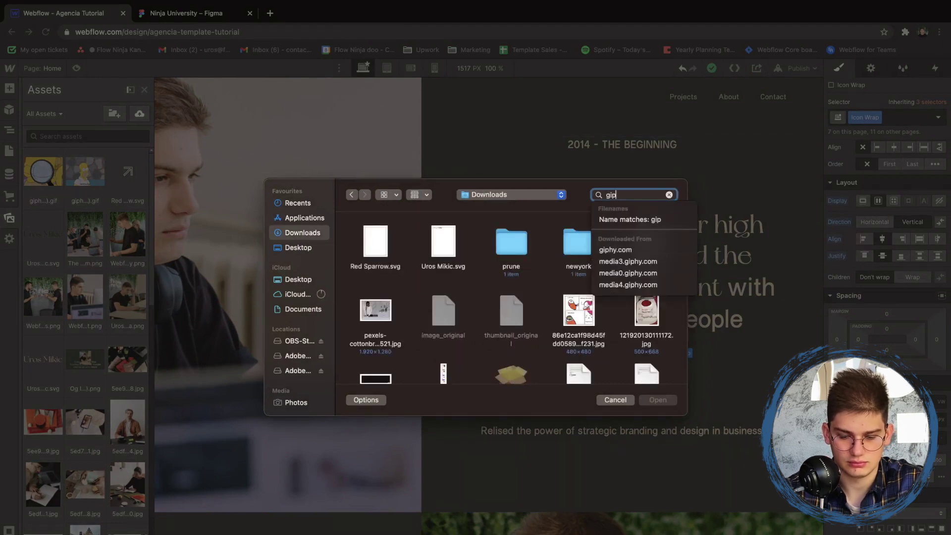
key("Return")
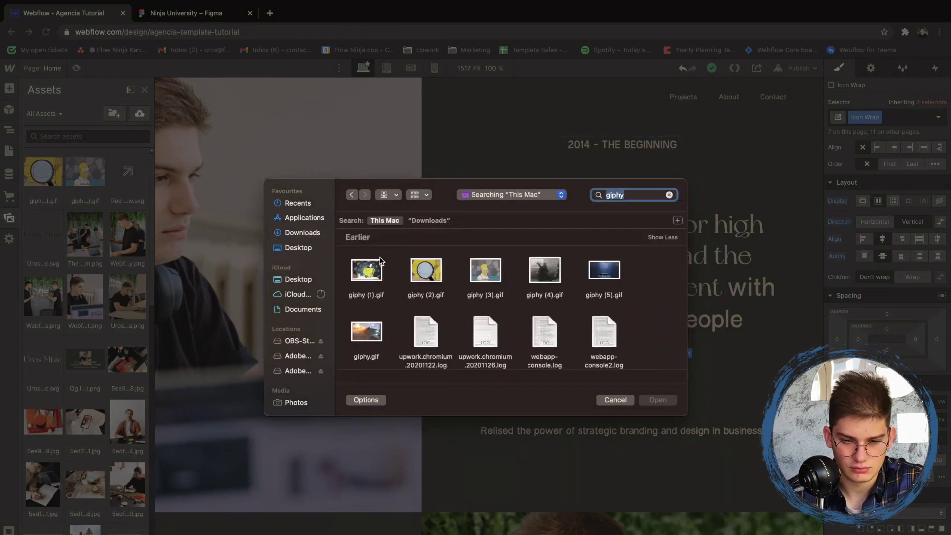
left_click(371, 277)
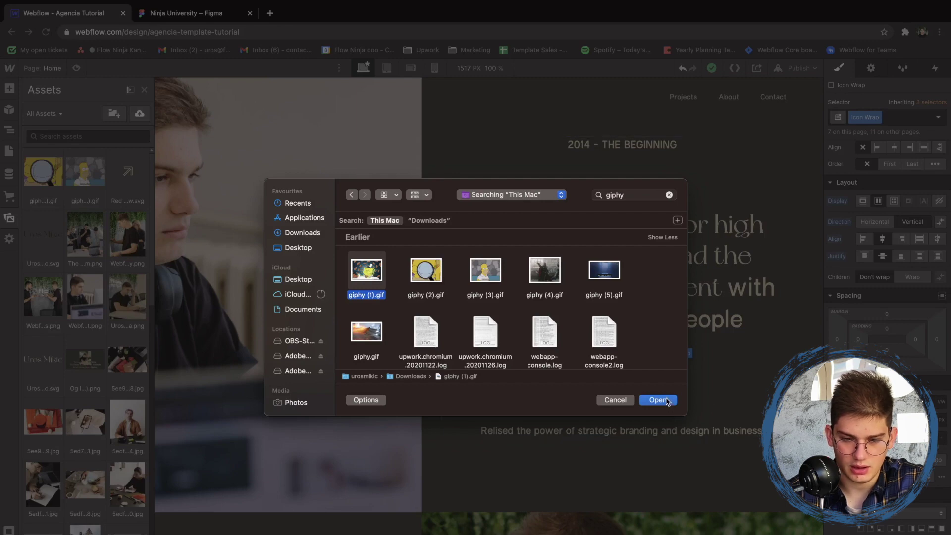
left_click(659, 400)
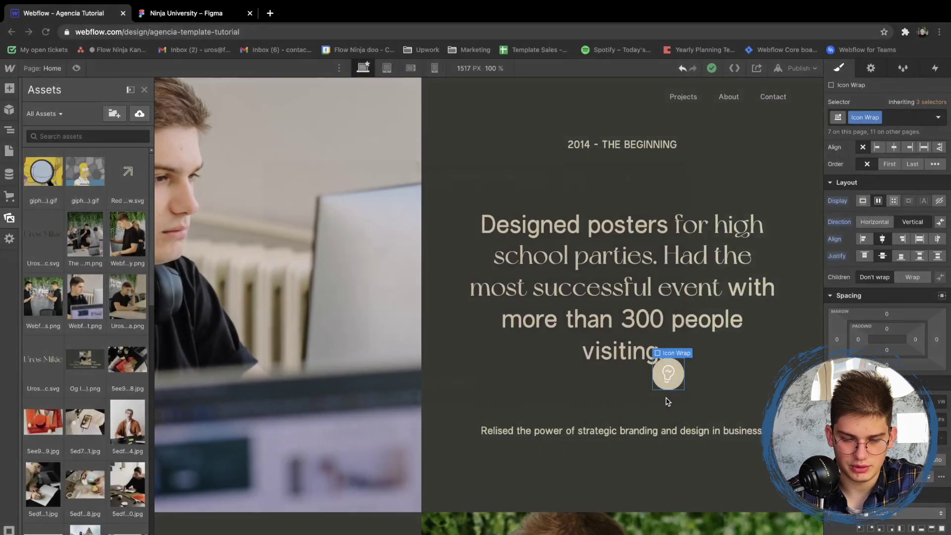
- Delete the light bulb Circle Icon image from inside the round Icon Wrap below the story heading
left_click(665, 371)
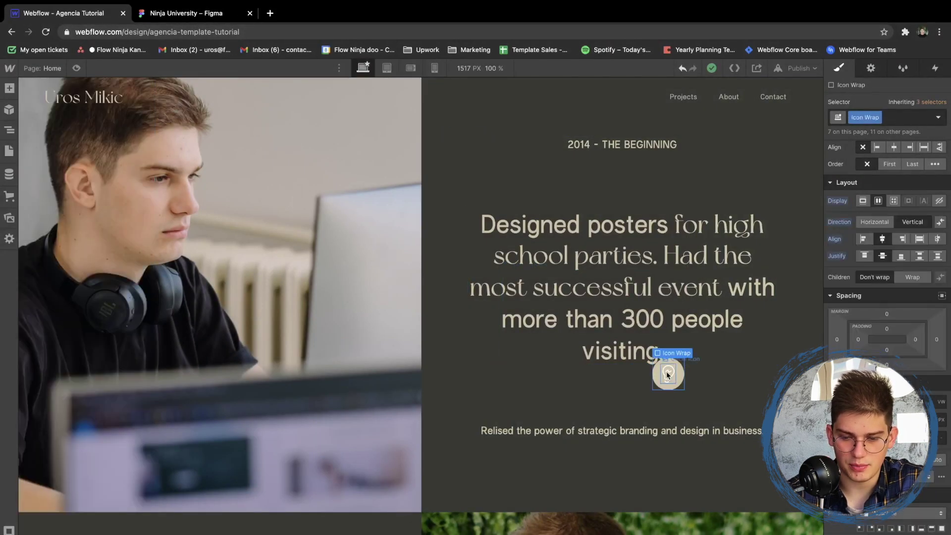
double_click(666, 375)
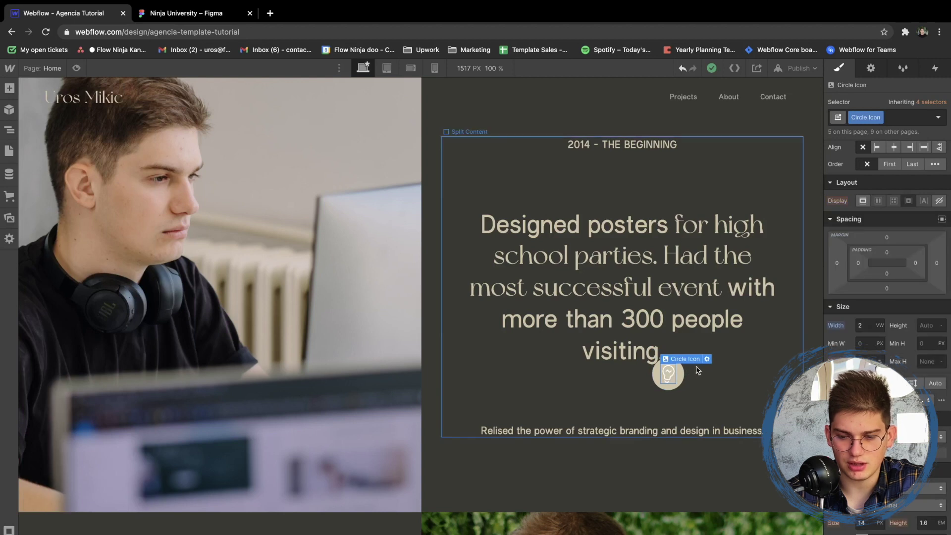
left_click(651, 315)
left_click(669, 376)
key("BackSpace")
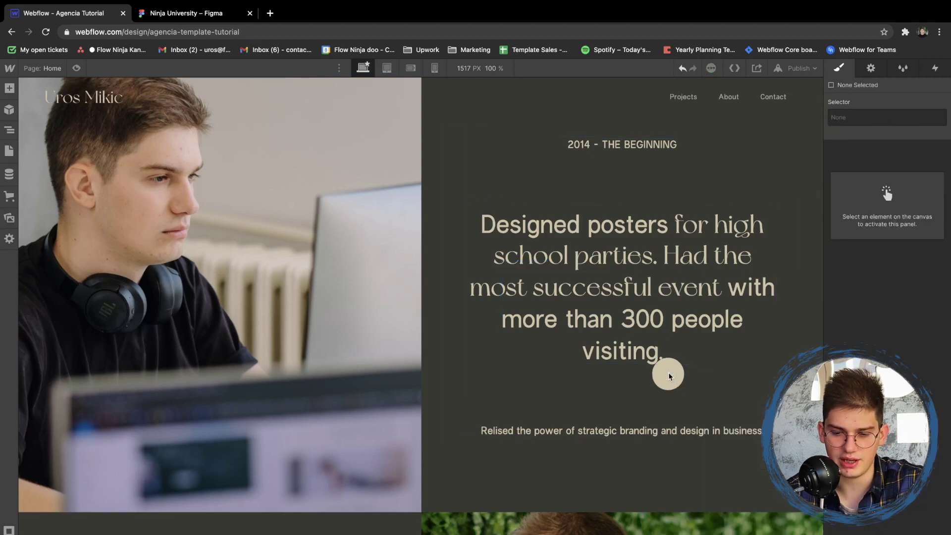
- Insert an image element into the empty Icon Wrap and give it a new class named Gif Image
left_click(666, 376)
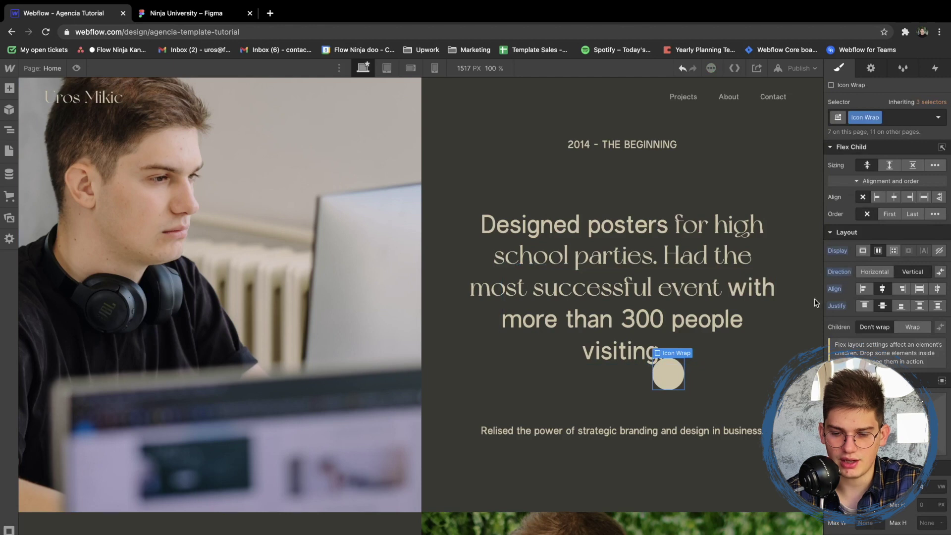
key("super+e")
type("image")
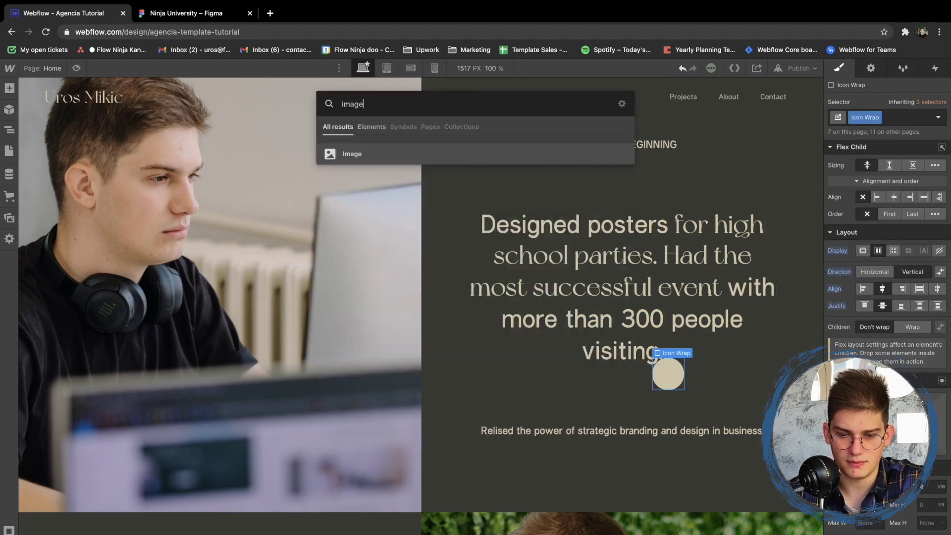
key("Return")
key("super+Return")
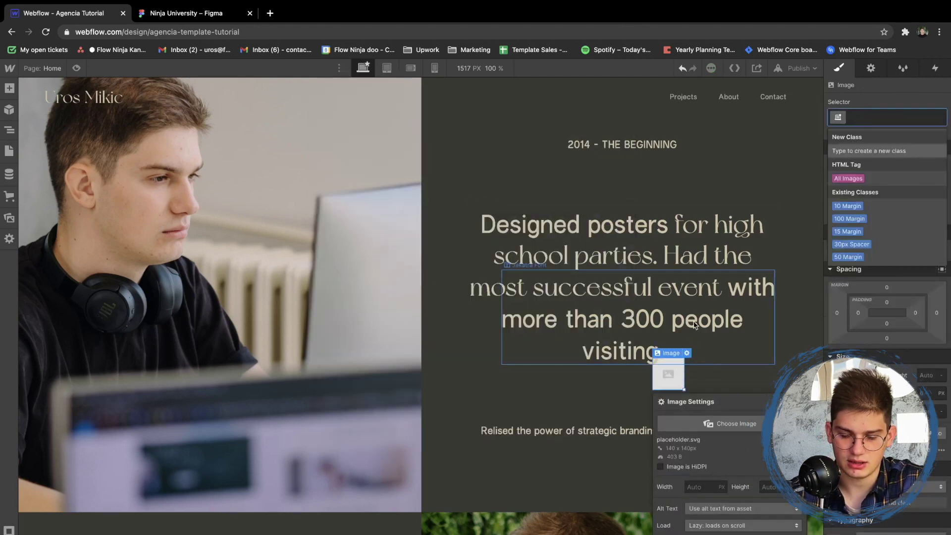
type("Gif Image")
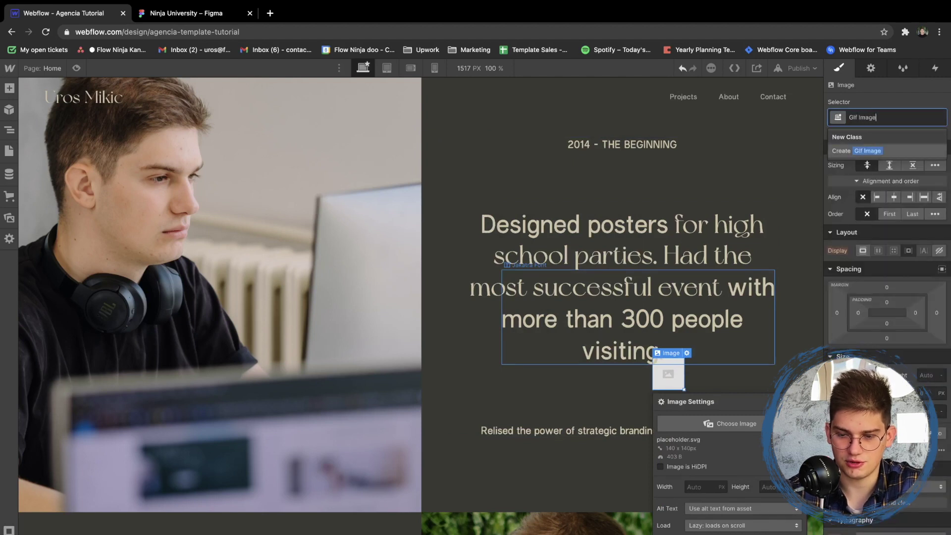
key("Return")
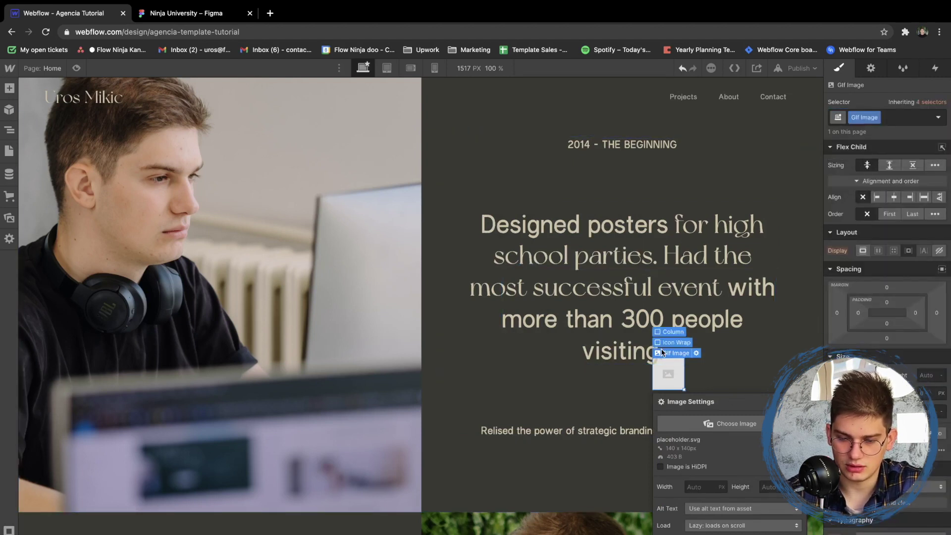
- Set the Icon Wrap's overflow to hidden and the Gif Image's fit to Cover
left_click(665, 342)
scroll(917, 379, "down", 3)
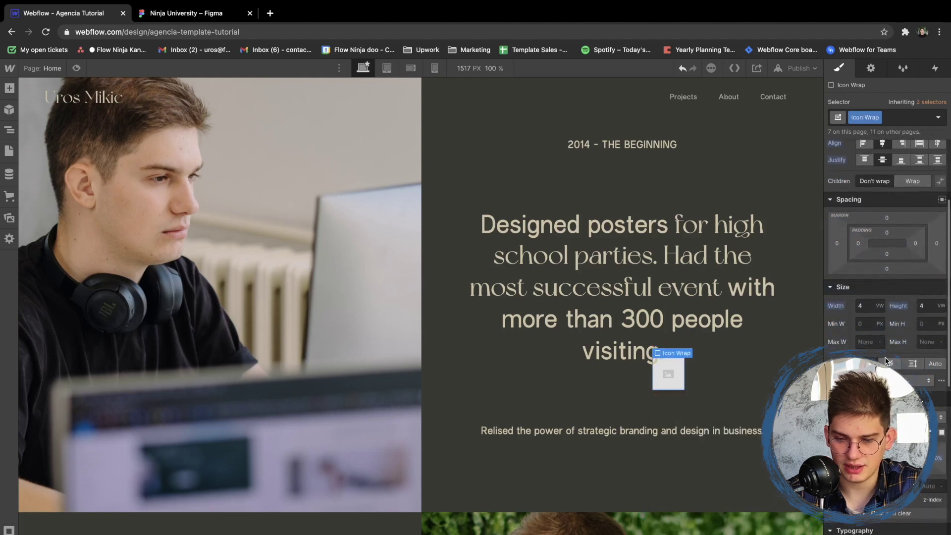
left_click(668, 374)
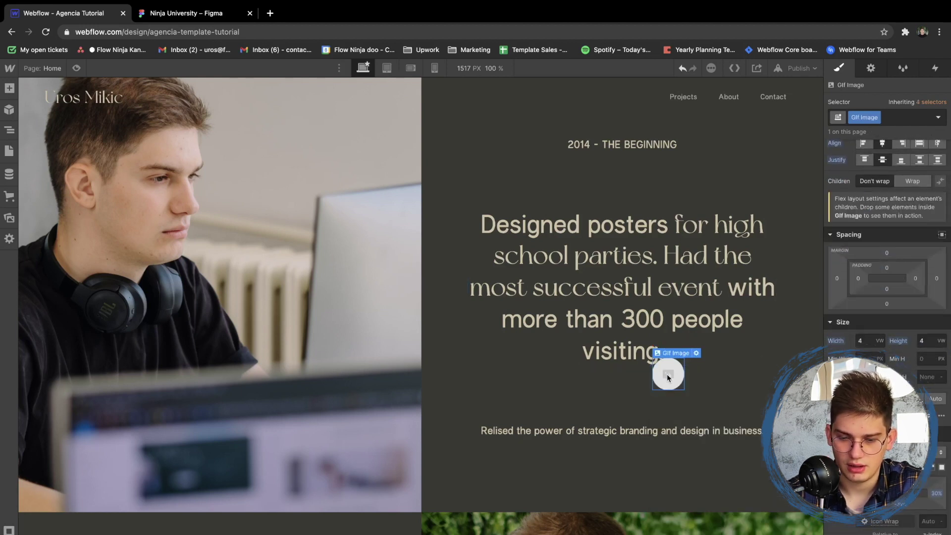
left_click(878, 307)
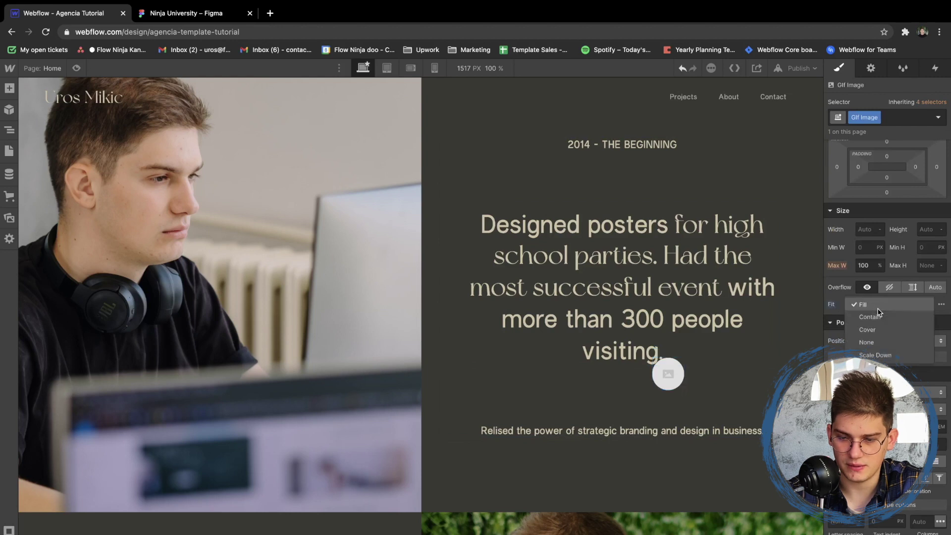
left_click(867, 329)
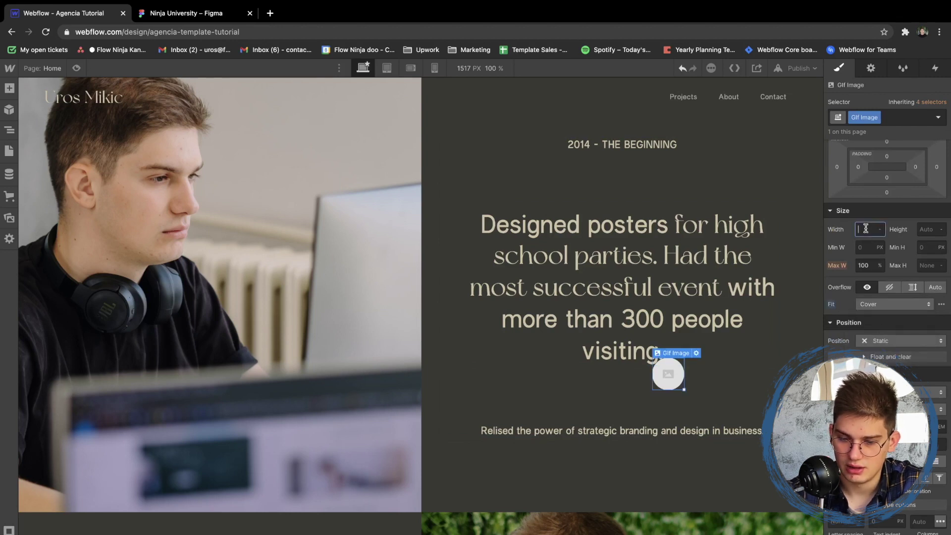
- Set the Gif Image's width and height to 100%
type("100%")
key("Tab")
key("Return")
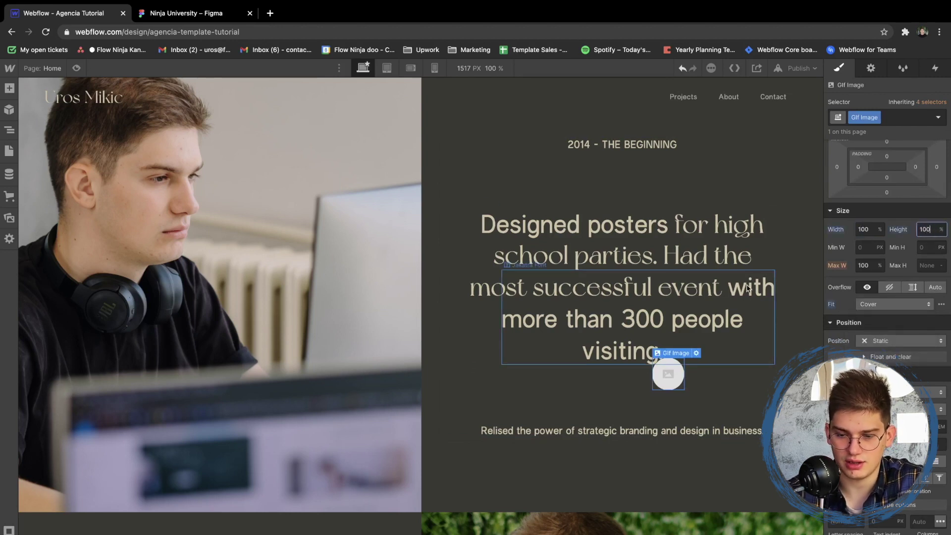
- Replace the Gif Image's placeholder with the magnifying-glass Homer GIF from the assets
left_click(696, 352)
left_click(699, 429)
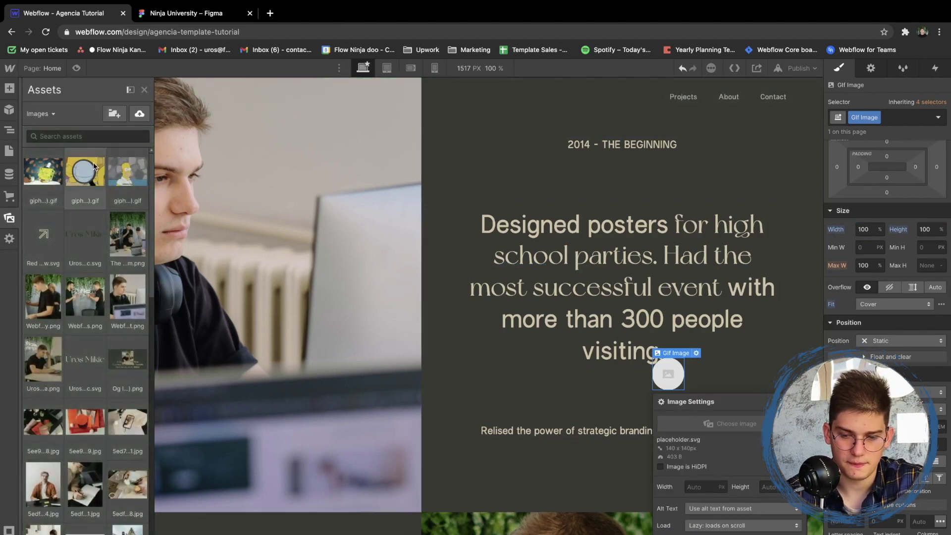
left_click(93, 166)
left_click(659, 349)
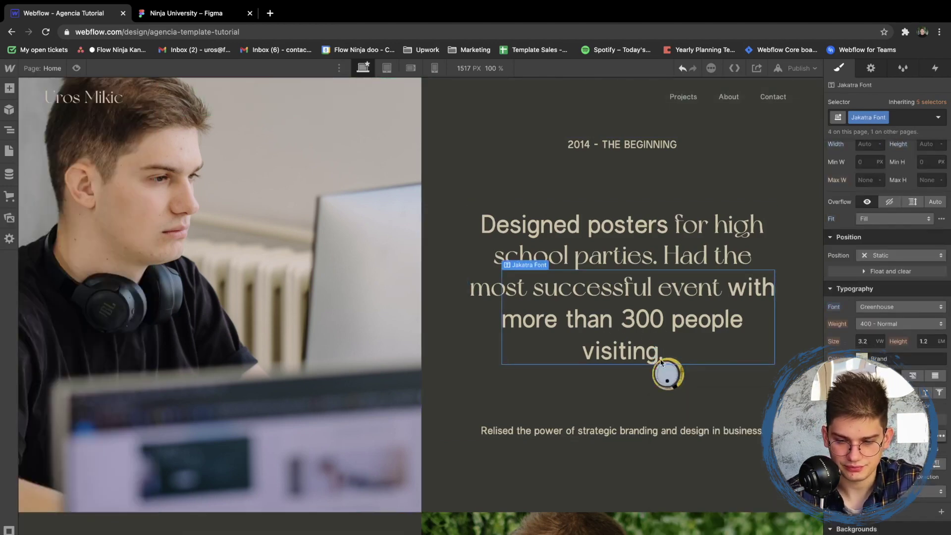
- Try a width and height of 10 VW on the Icon Wrap around the GIF
left_click(663, 368)
left_click(669, 341)
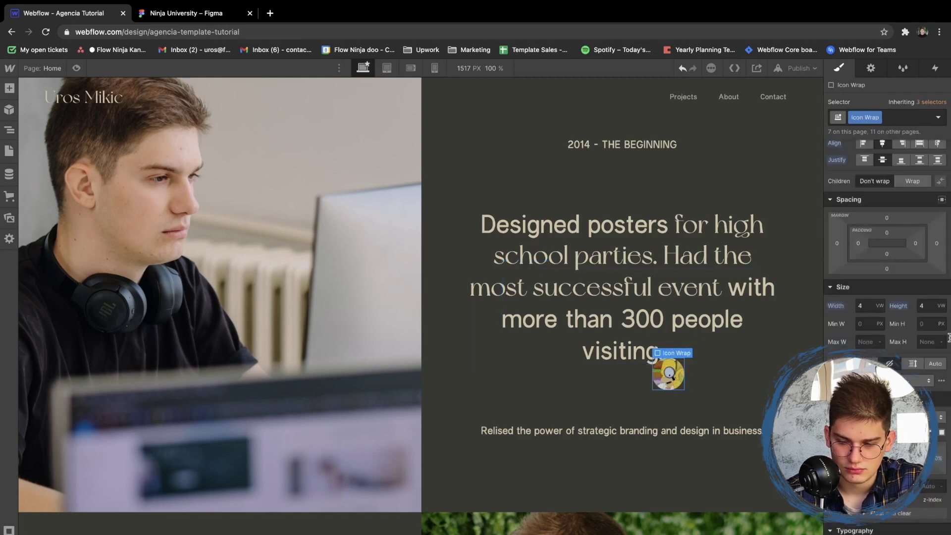
key("Tab")
type("100")
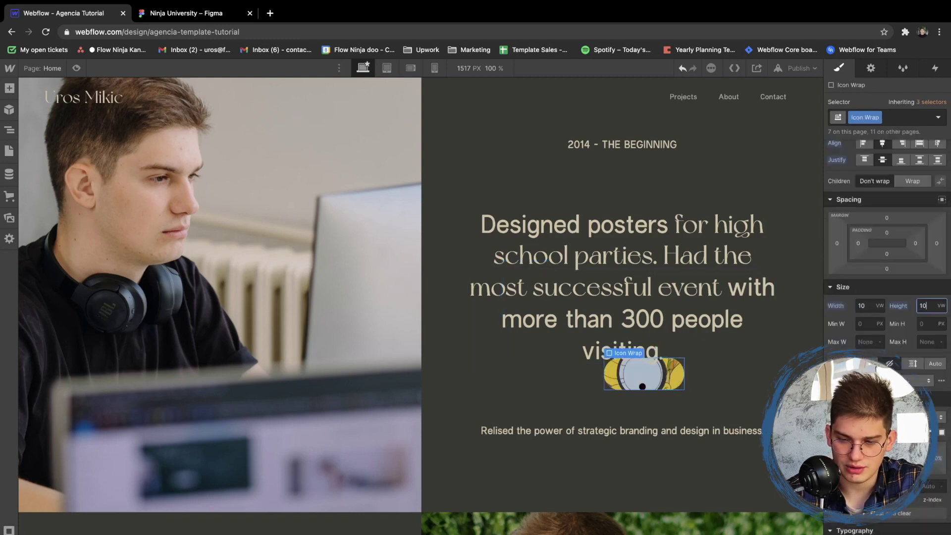
key("Return")
left_click(870, 305)
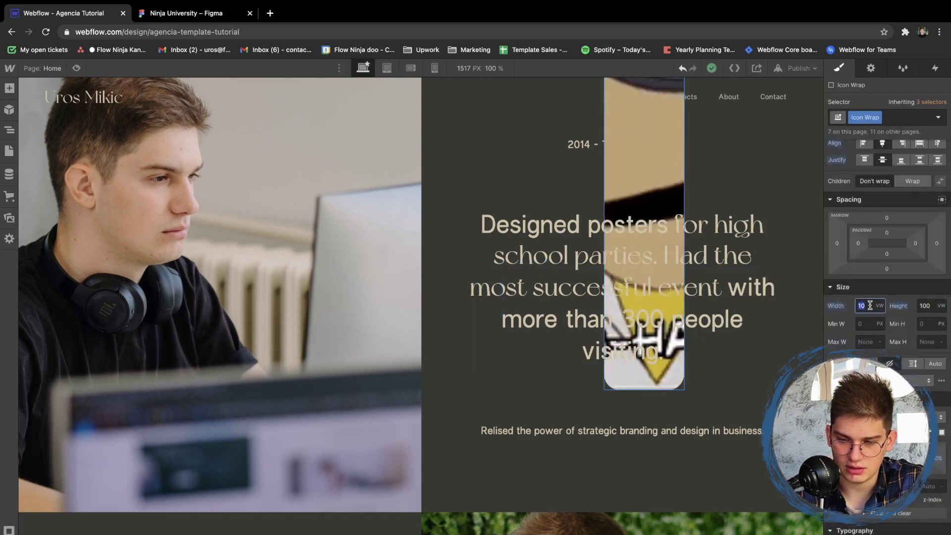
left_click(919, 305)
type("10")
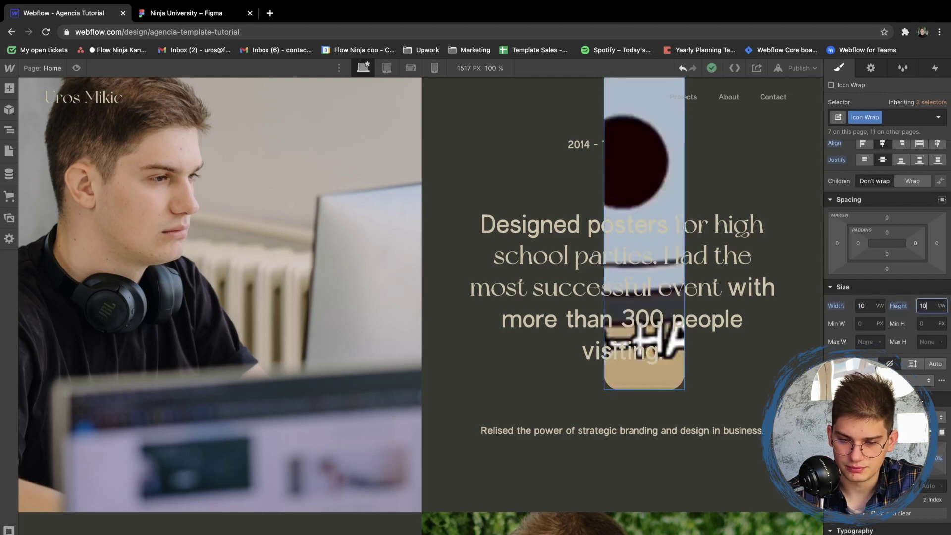
- Set the Icon Wrap's width and height to 7 VW
left_click(868, 305)
type("7")
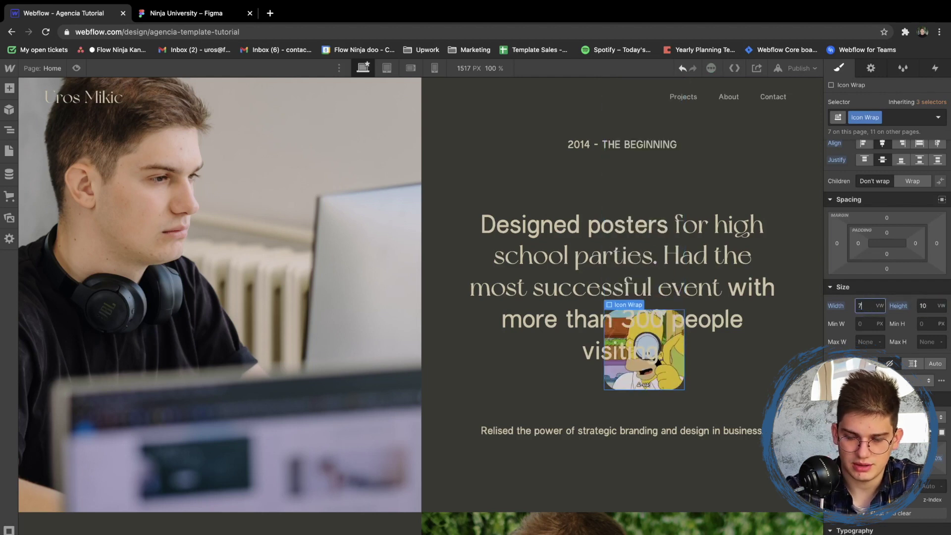
key("Tab")
type("7")
key("Return")
- Round the Icon Wrap into a full circle and set its z-index to 9 to bring the GIF in front of the heading
scroll(884, 278, "down", 3)
scroll(931, 481, "down", 4)
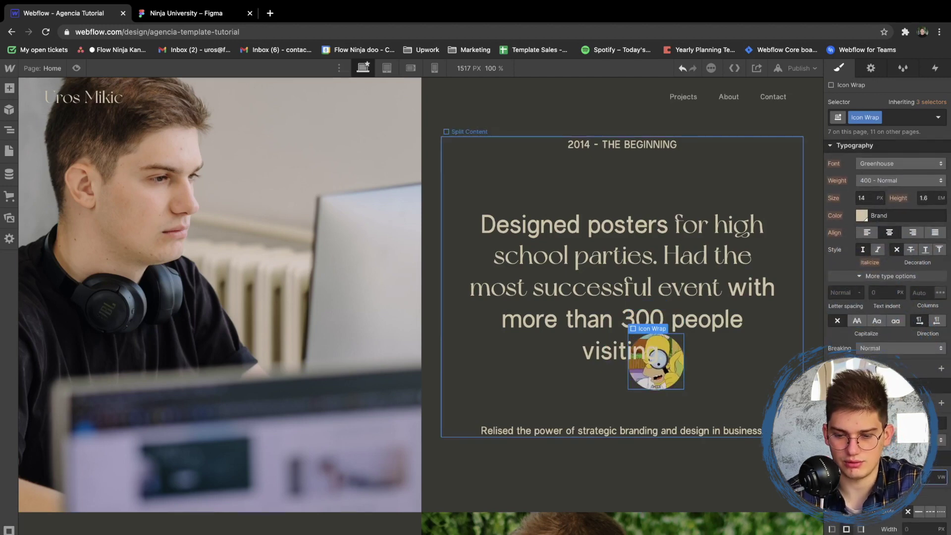
scroll(886, 297, "up", 6)
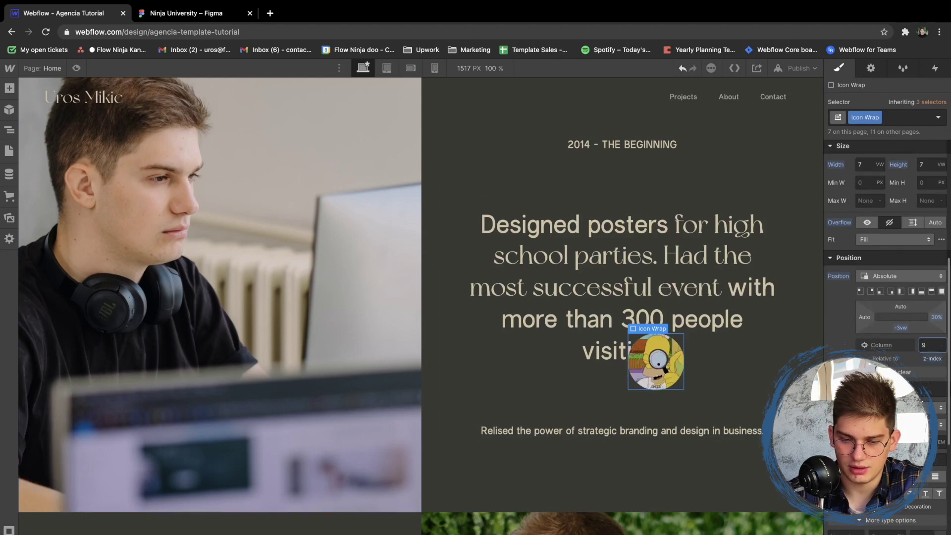
left_click(514, 314)
left_click(482, 312)
scroll(482, 312, "up", 2)
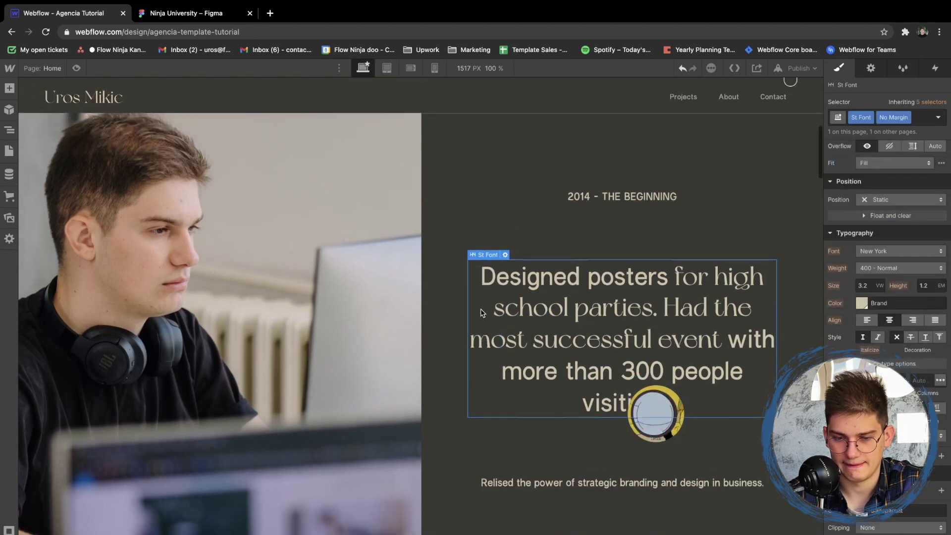
left_click(490, 211)
scroll(490, 211, "down", 3)
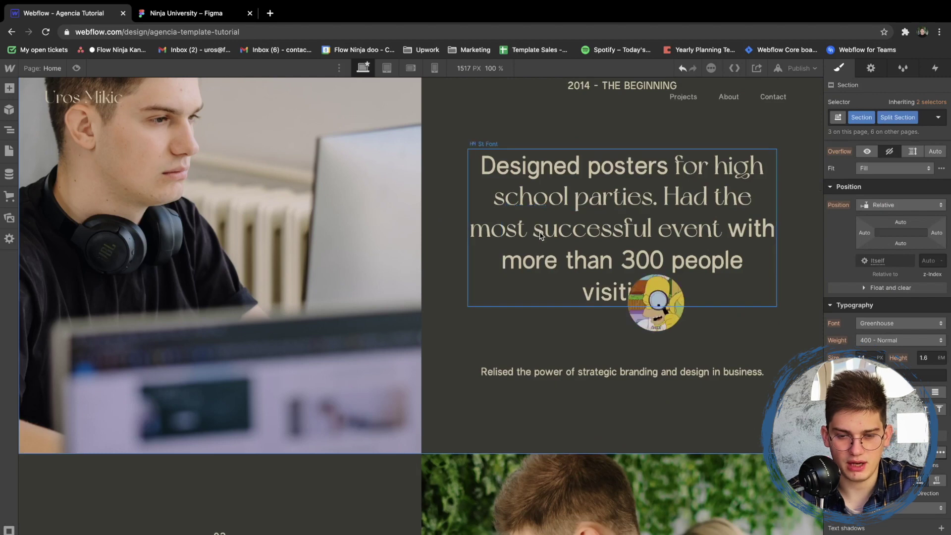
left_click(186, 15)
scroll(360, 144, "down", 5)
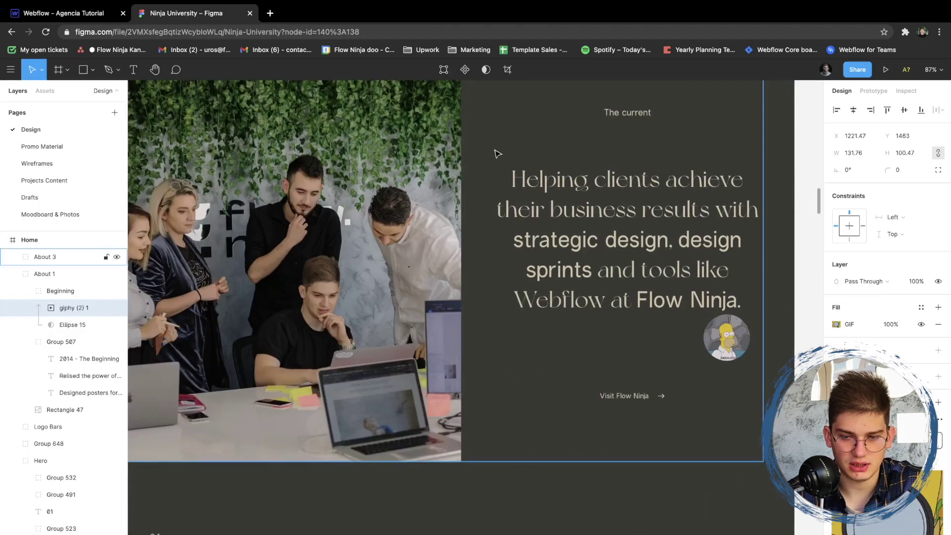
left_click(630, 113)
double_click(628, 113)
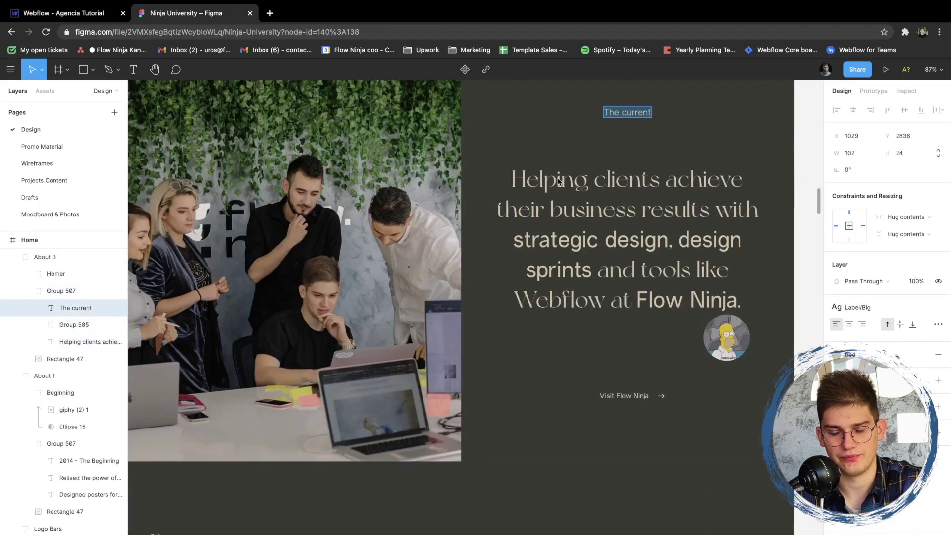
- Replace the 03 label above the Berlin Amsterdam heading in Webflow with "The learning phase" copied from the Figma design
key("ctrl+shift+Tab")
scroll(425, 278, "down", 5)
double_click(218, 257)
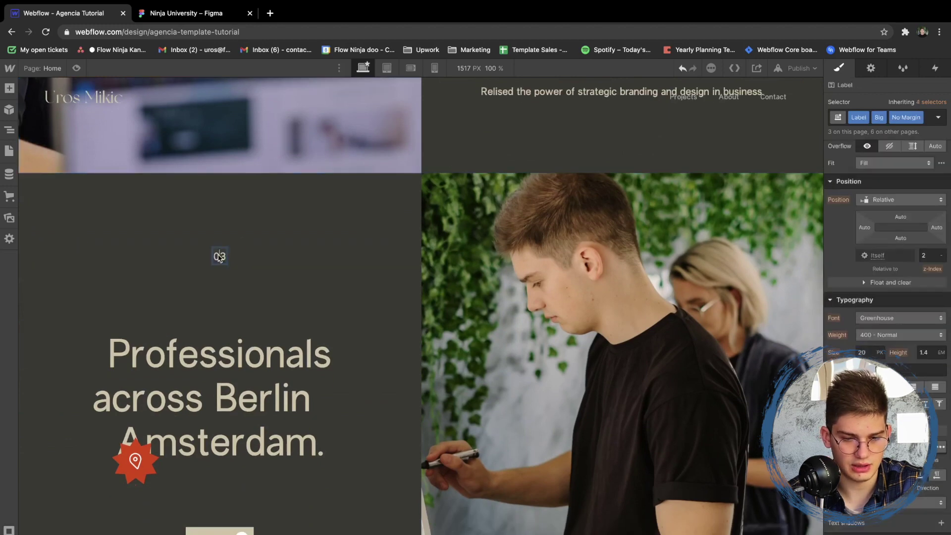
key("ctrl+Tab")
scroll(334, 262, "up", 10)
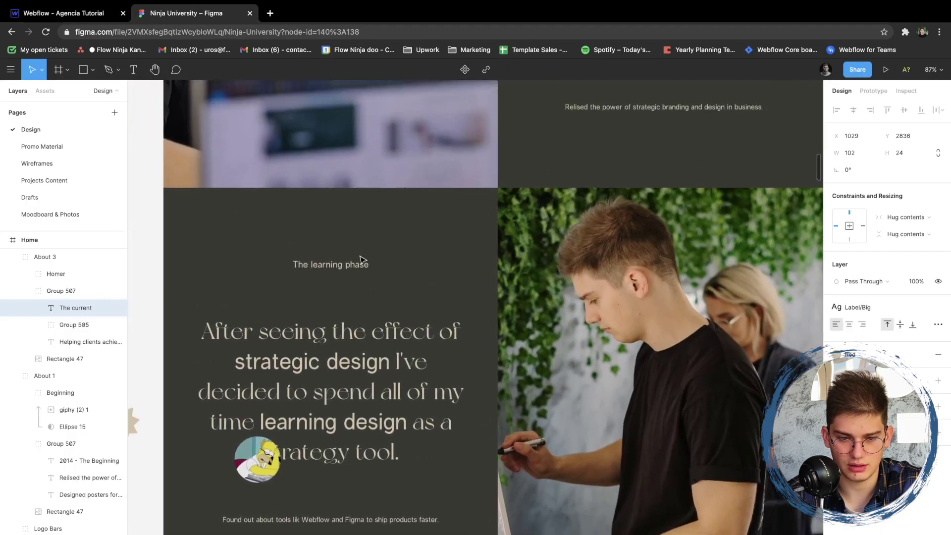
double_click(334, 262)
key("ctrl+shift+Tab")
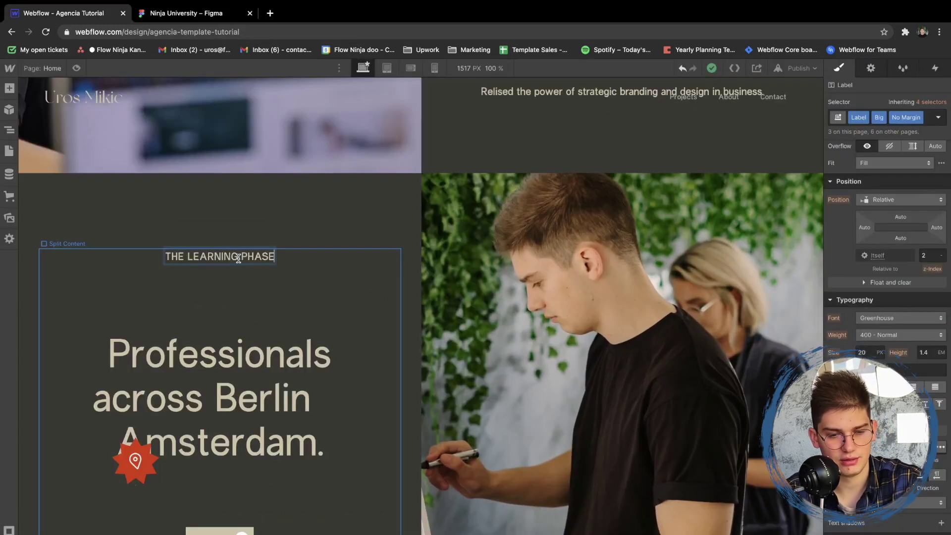
- Replace the "Professionals across Berlin Amsterdam" heading with the "After seeing the effect of strategic design" text copied from Figma
key("ctrl+Tab")
triple_click(321, 346)
key("ctrl+c")
key("ctrl+shift+Tab")
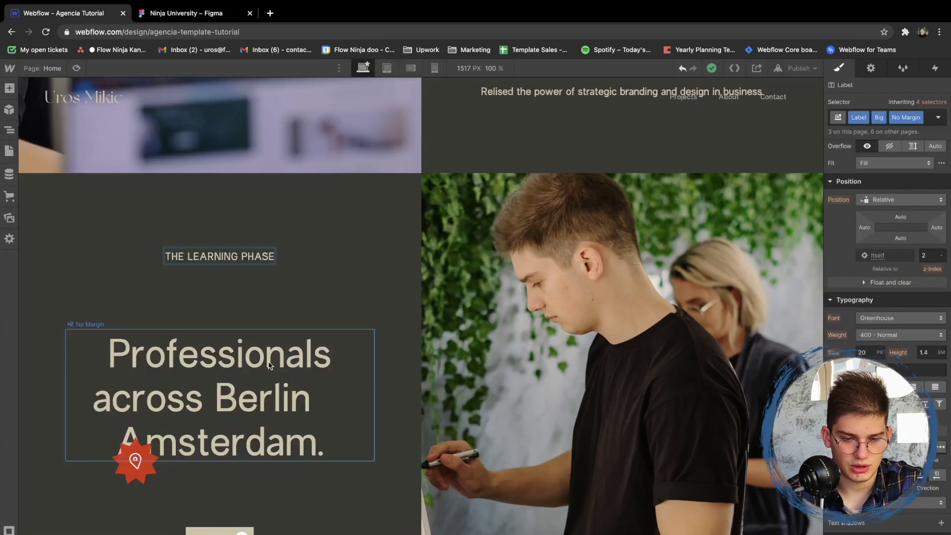
double_click(269, 365)
key("ctrl+v")
scroll(332, 280, "down", 3)
left_click(412, 264)
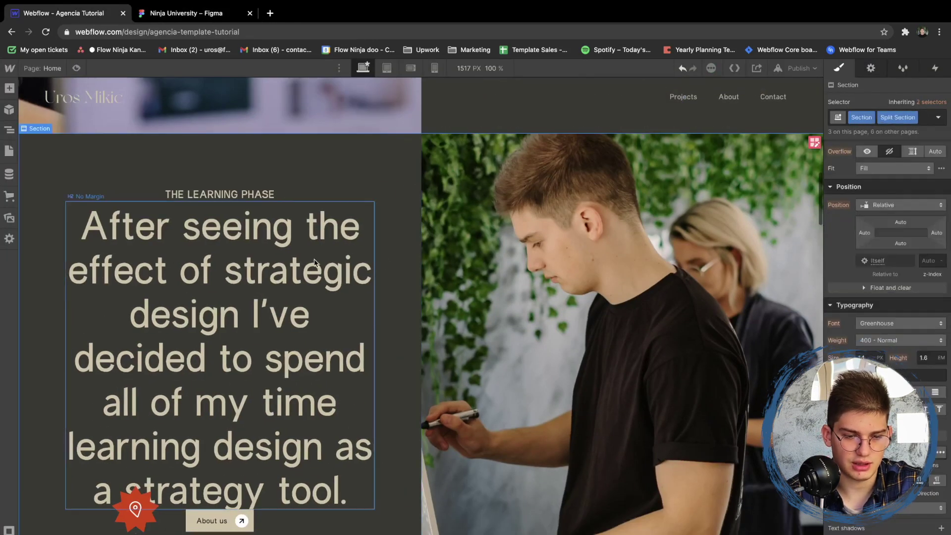
- Change the "After seeing the effect of strategic design" heading's type to H4
left_click(314, 263)
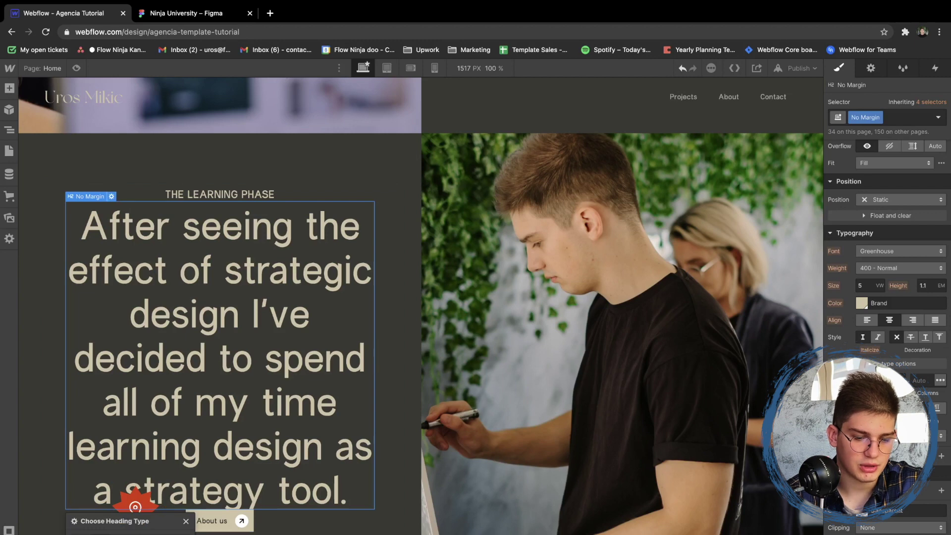
key("4")
left_click(227, 266)
left_click(210, 325)
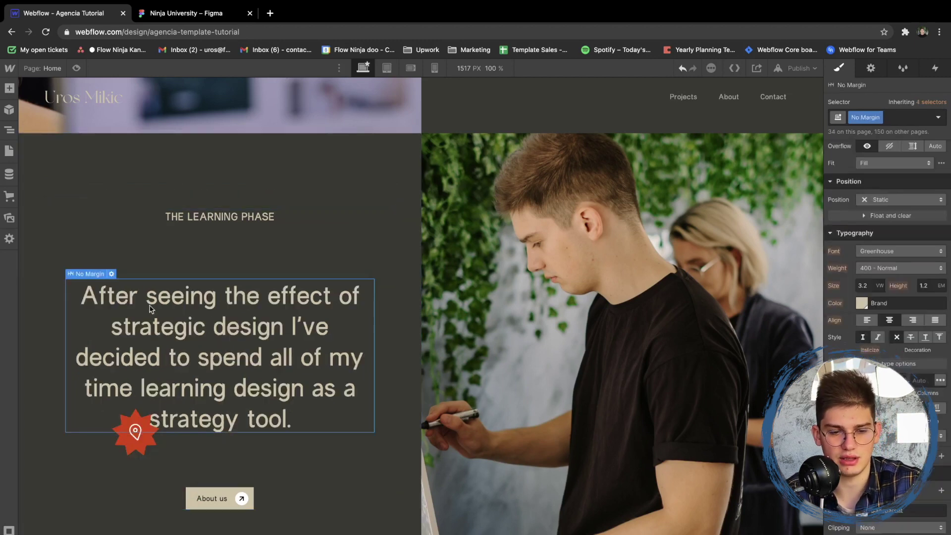
left_click(111, 274)
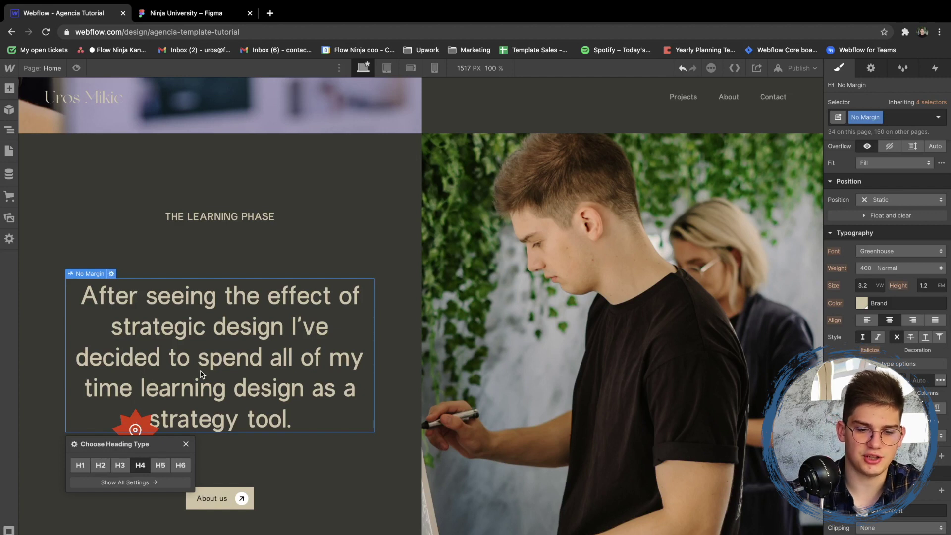
- Inspect the red star Icon Wrap and compare the learning phase section with the Figma design
left_click(140, 430)
left_click(152, 435)
scroll(223, 396, "up", 1)
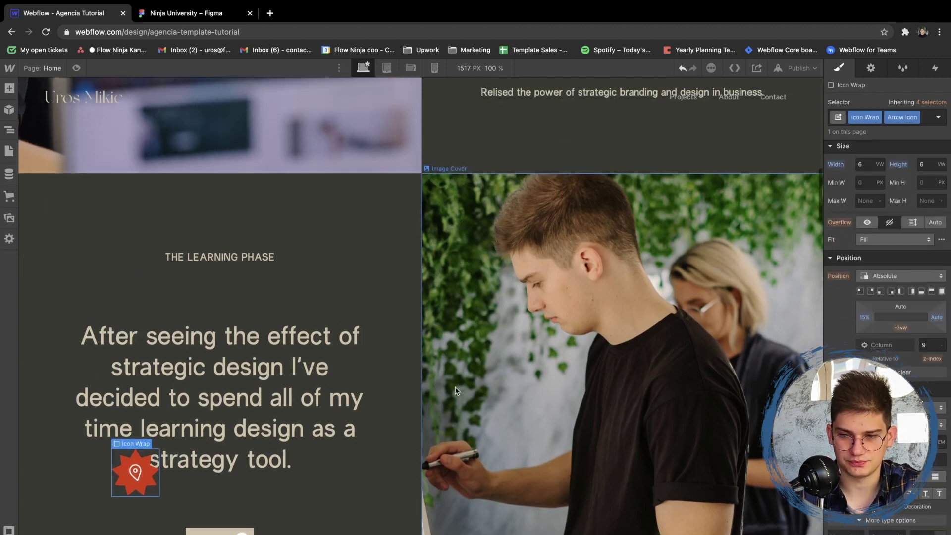
scroll(223, 397, "down", 3)
scroll(296, 375, "up", 1)
scroll(296, 375, "up", 1)
left_click(273, 358)
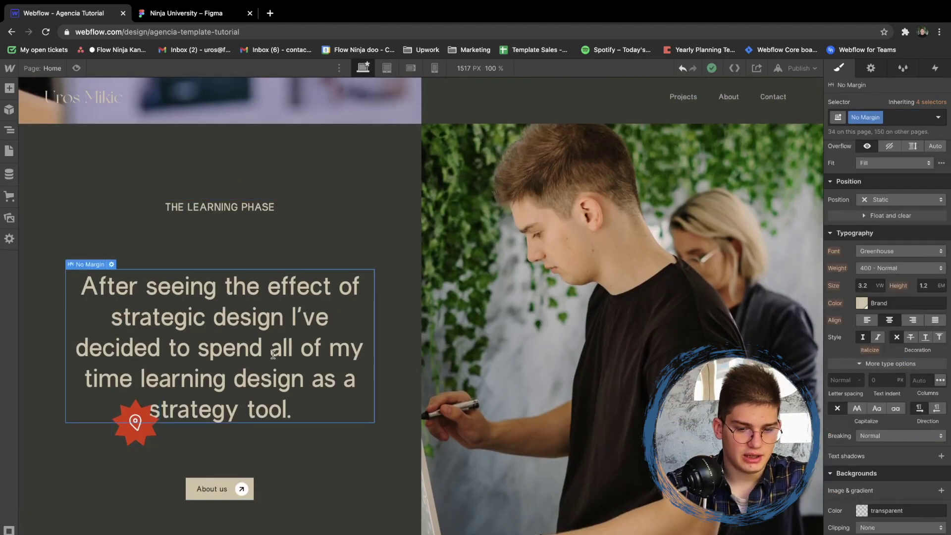
key("ctrl+Tab")
key("ctrl+shift+Tab")
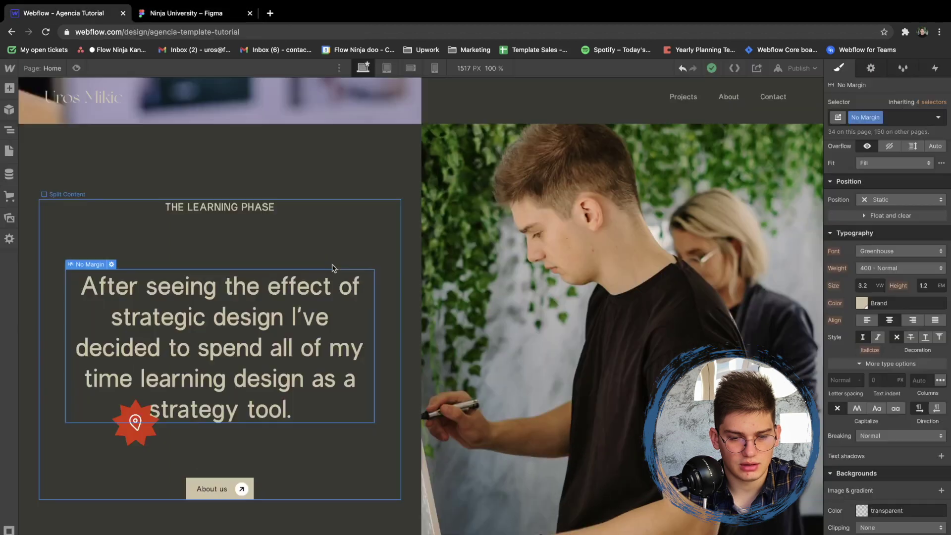
key("ctrl+Tab")
key("ctrl+shift+Tab")
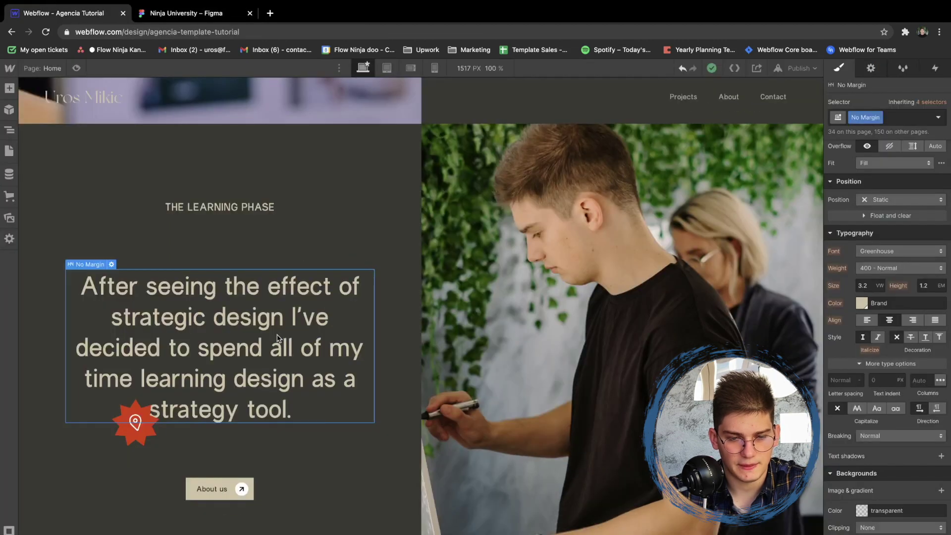
- Turn off capitalization on the inherited base Label class so the section labels match the Figma design
left_click(270, 208)
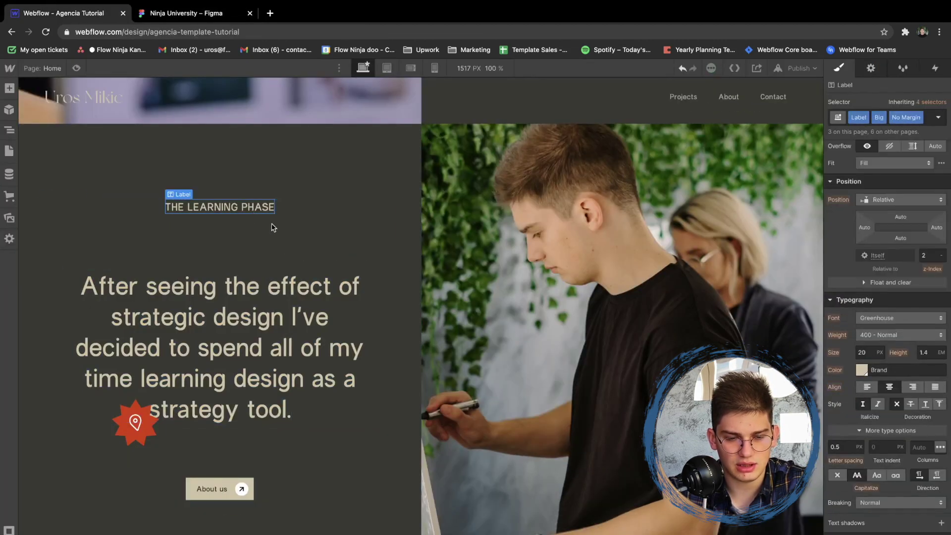
scroll(282, 223, "up", 10)
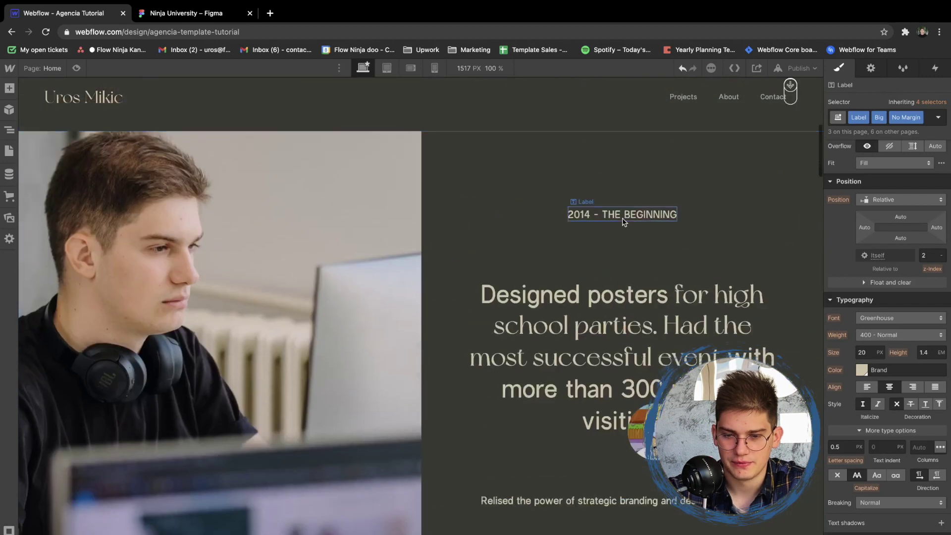
left_click(933, 101)
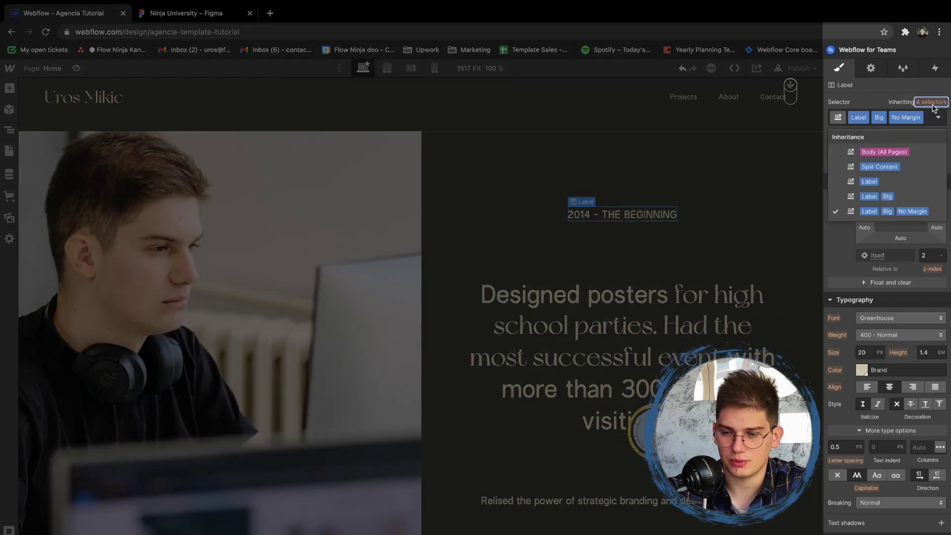
left_click(894, 187)
left_click(926, 103)
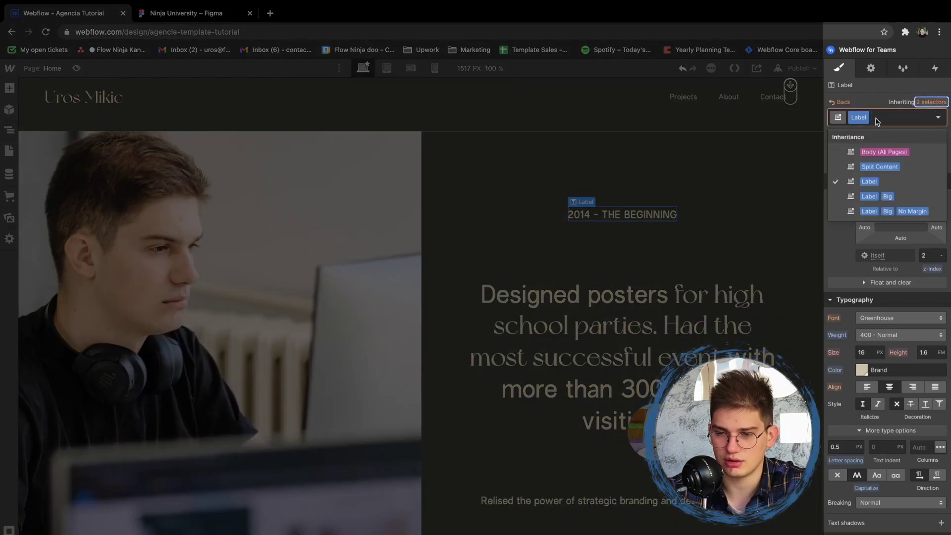
left_click(869, 182)
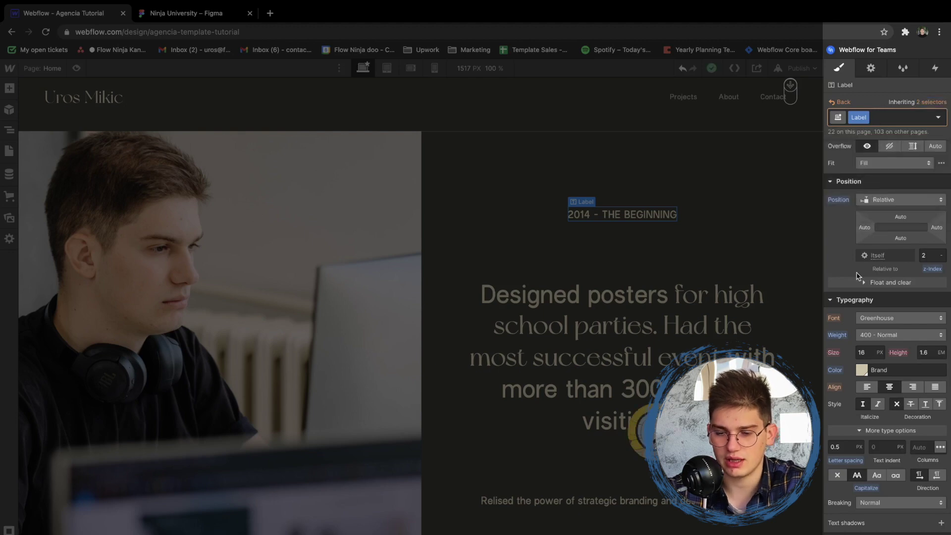
scroll(862, 426, "down", 1)
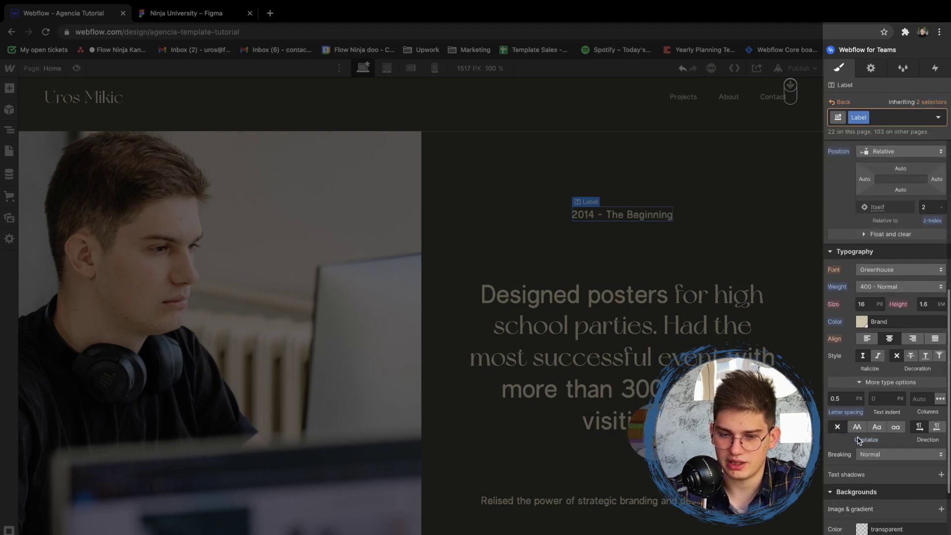
left_click(551, 346)
- Select the "After seeing the effect of strategic design" heading and compare its typeface with the same heading in the Figma design
scroll(495, 307, "down", 7)
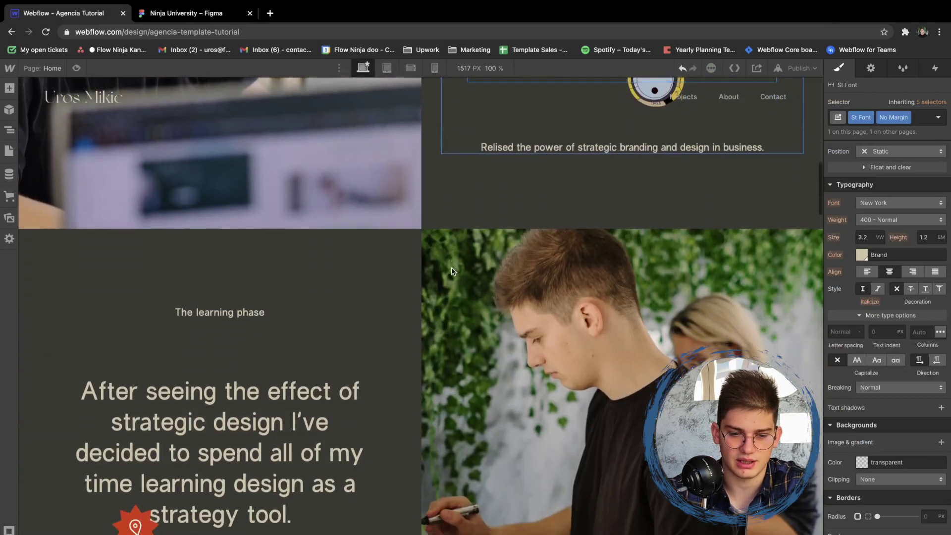
scroll(451, 268, "down", 2)
left_click(305, 341)
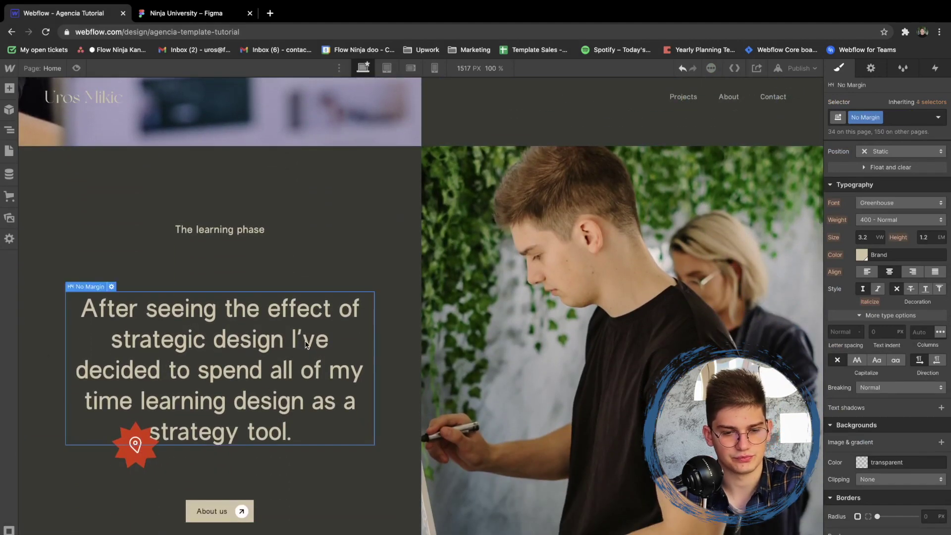
key("ctrl+Tab")
key("ctrl+shift+Tab")
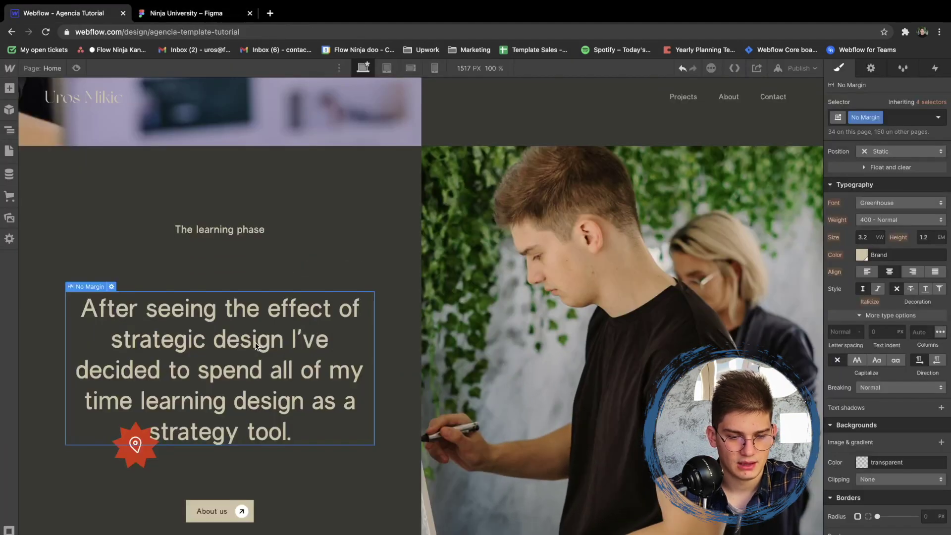
key("ctrl+Tab")
left_click(328, 338)
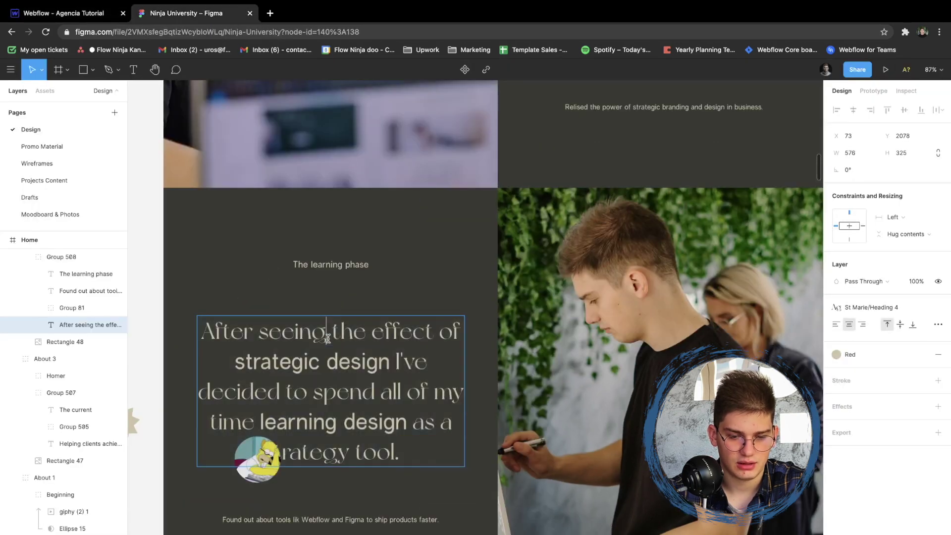
- Back in Webflow, apply the St Font class combined with No Margin to the "After seeing the effect of strategic design" heading
key("ctrl+shift+Tab")
key("ctrl+Return")
type("S")
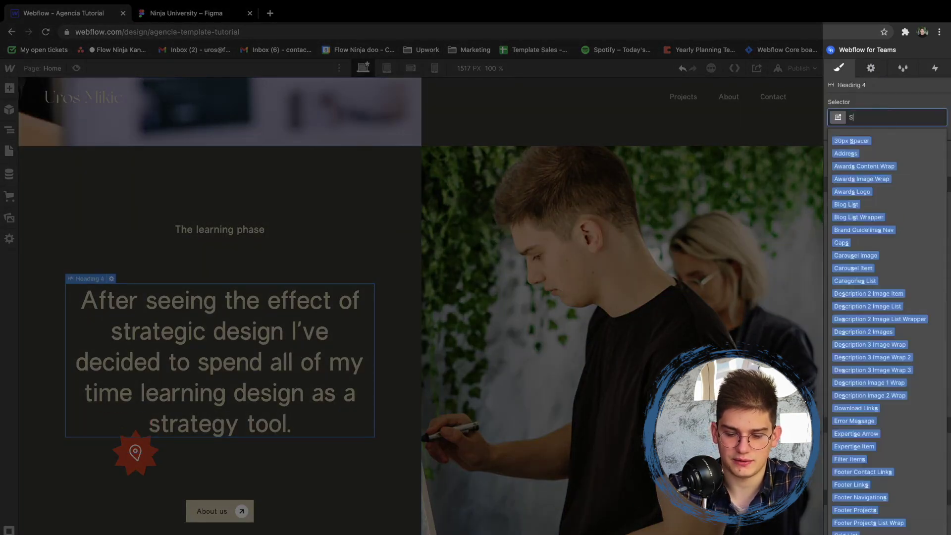
type("tf")
key("Down")
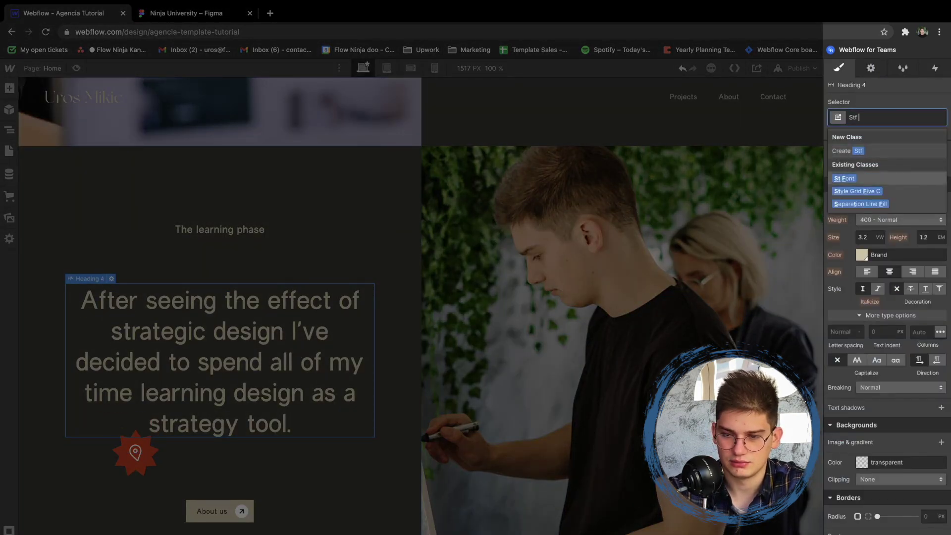
key("Return")
type("No mar")
key("Down")
key("Return")
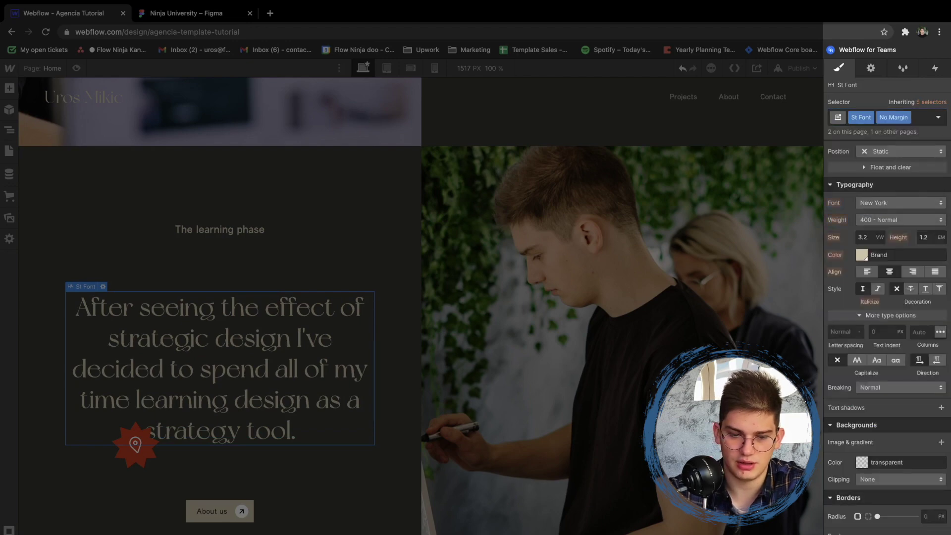
- Check the contrasting words in Figma, then wrap "strategic design" in the Webflow heading in a text span with the Jakatra Font class
key("ctrl+Tab")
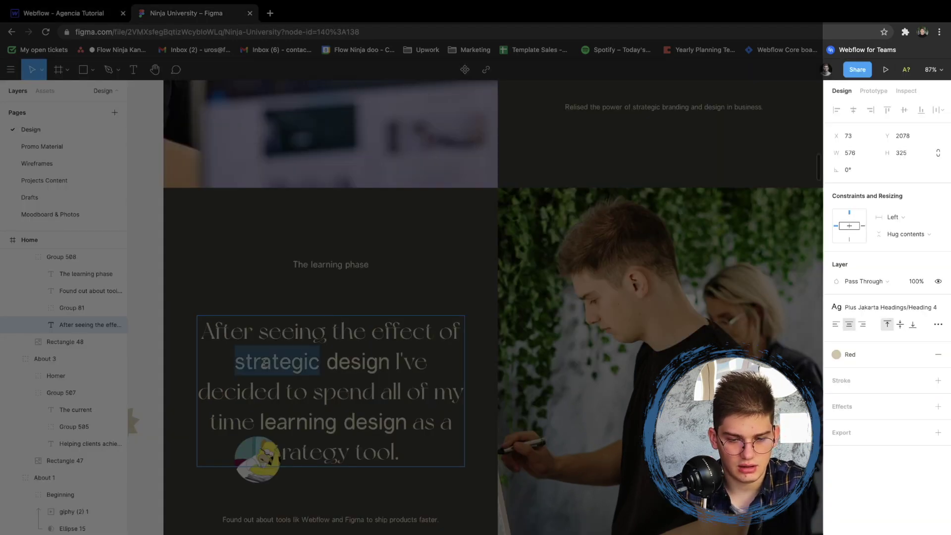
left_click_drag(239, 363, 391, 364)
left_click(321, 407)
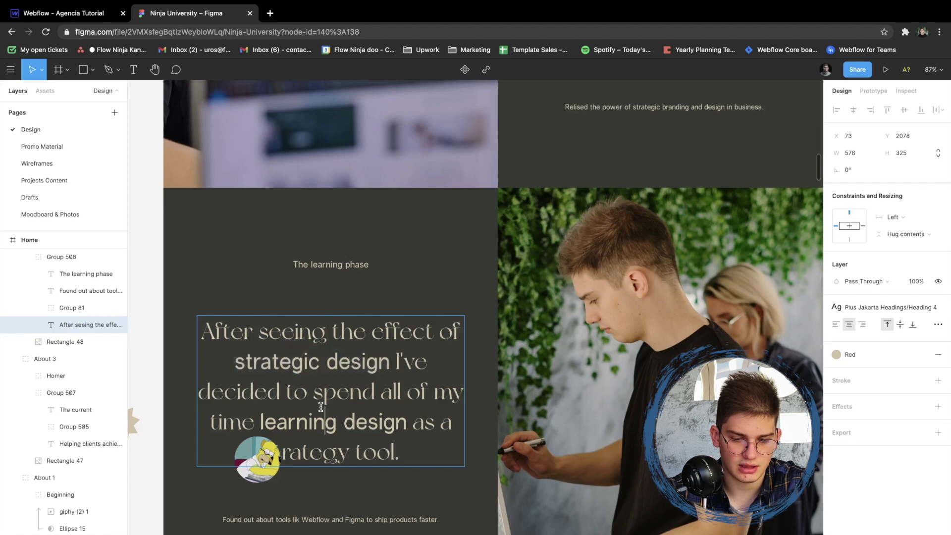
key("ctrl+Tab")
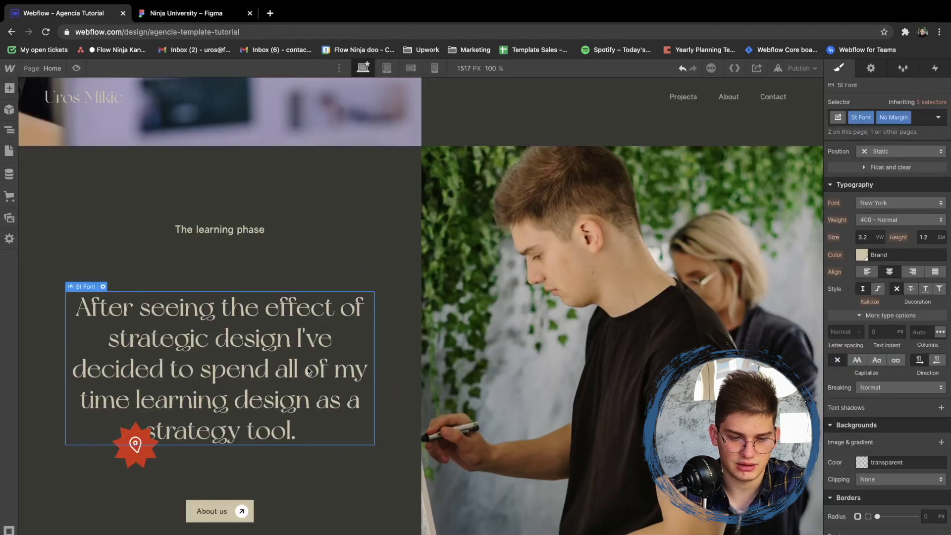
left_click_drag(283, 336, 97, 331)
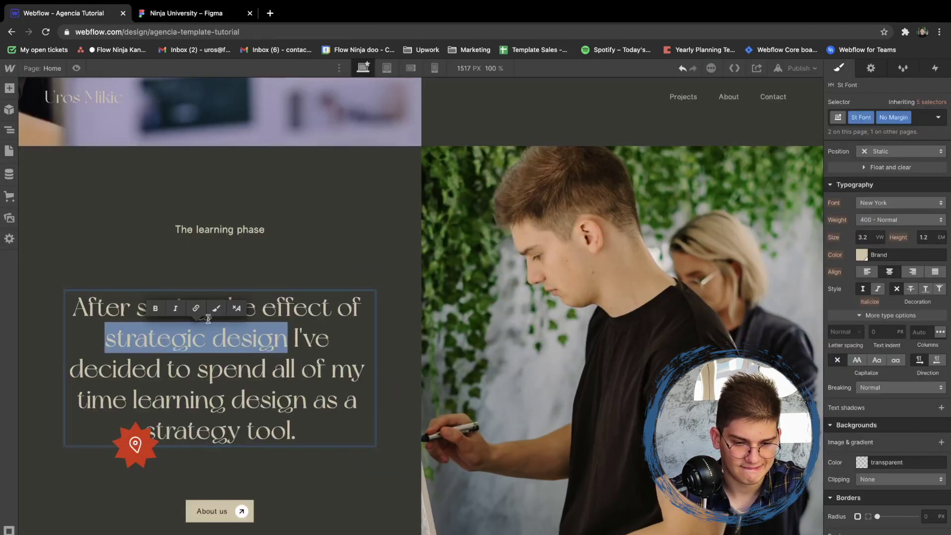
left_click(216, 305)
key("super+Return")
type("jaka")
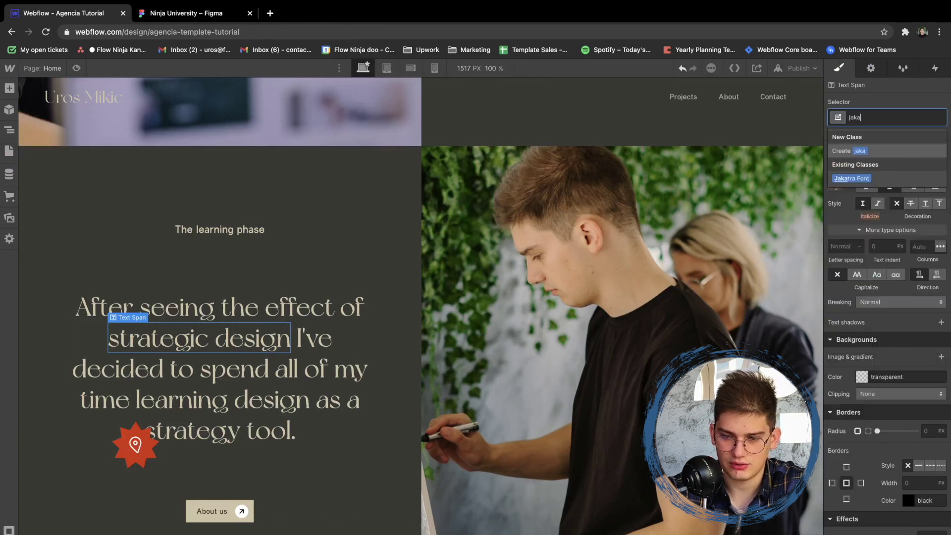
key("Down")
key("Return")
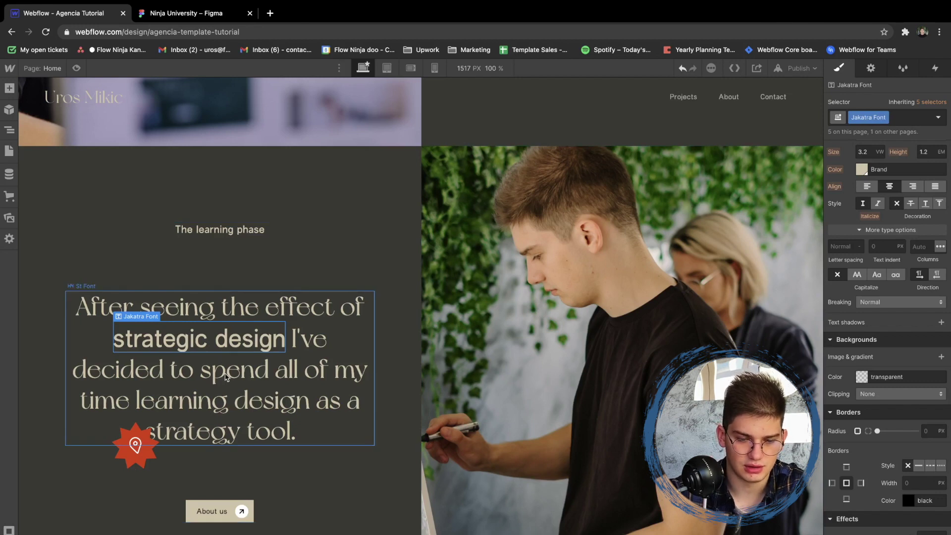
- Wrap "learning design" in the same heading in a text span with the Jakatra Font class
double_click(174, 401)
left_click_drag(133, 401, 308, 400)
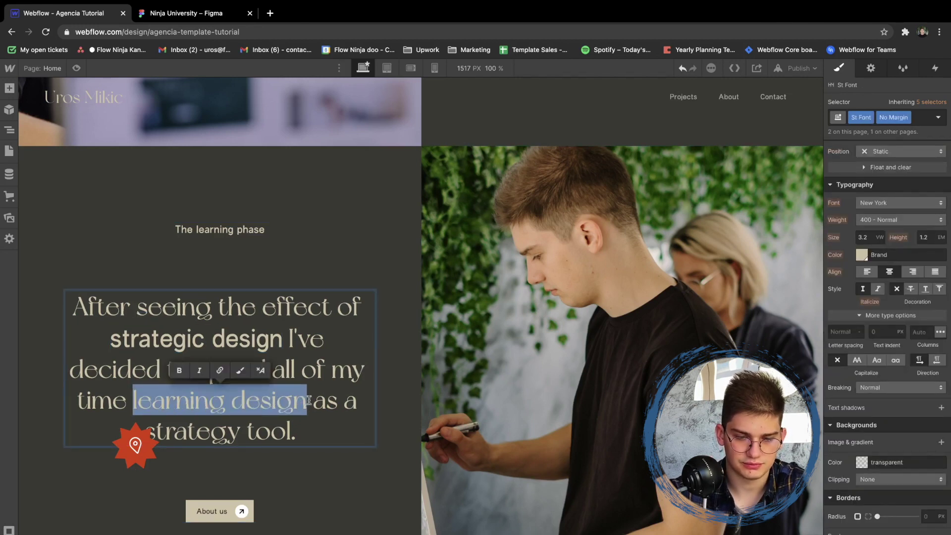
left_click(241, 371)
key("super+Return")
type("Jakar")
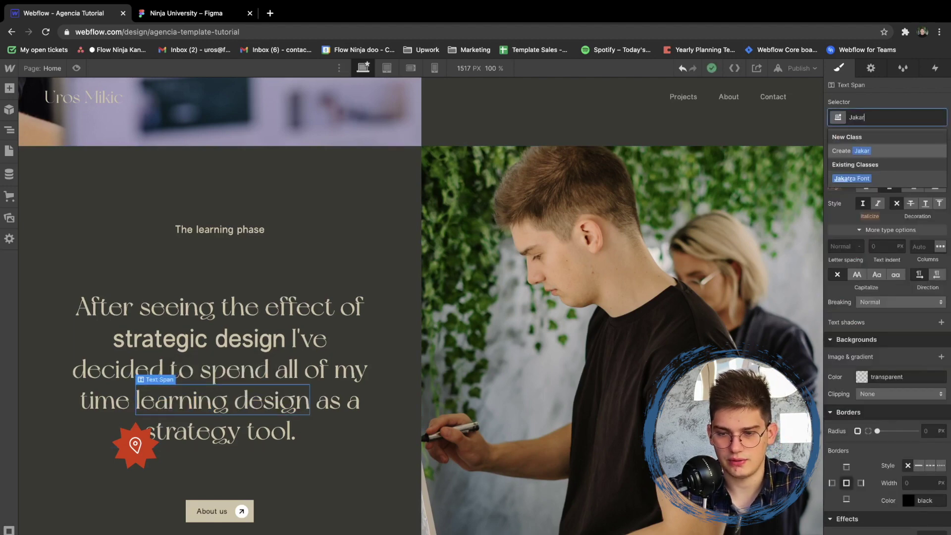
key("Down")
key("Return")
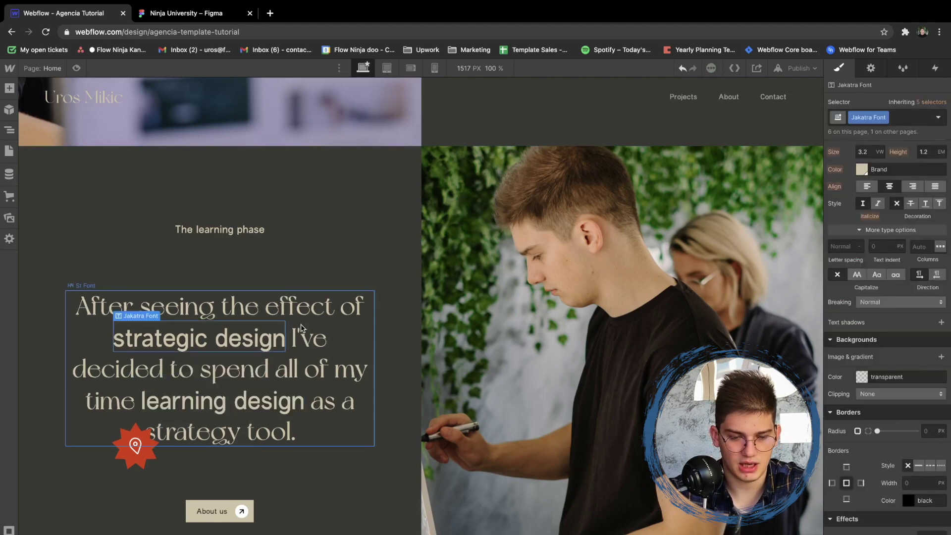
- Replace the red star Icon Wrap in the learning phase section with a copy of the round GIF from the 2014 section
key("ctrl+Tab")
left_click(287, 517)
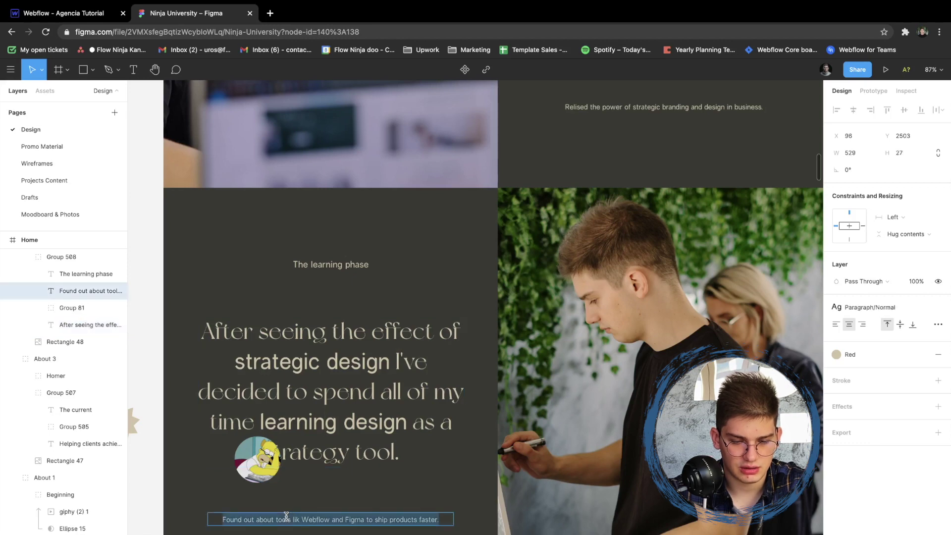
key("ctrl+Tab")
scroll(643, 352, "up", 8)
left_click(643, 352)
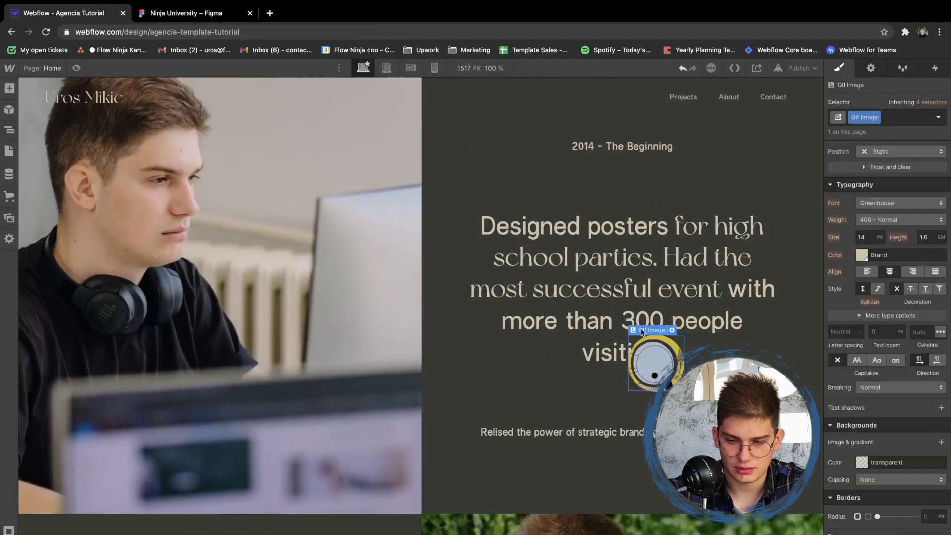
scroll(286, 400, "down", 10)
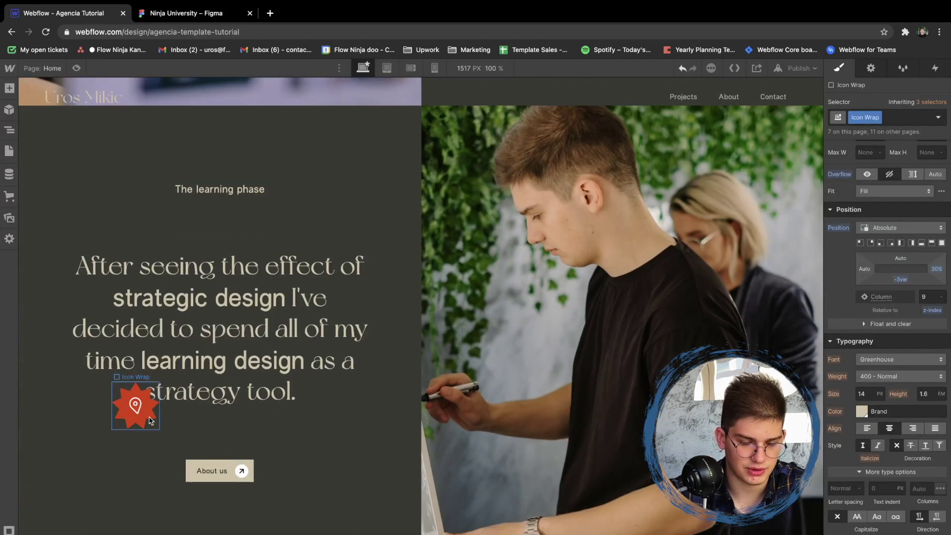
left_click(148, 377)
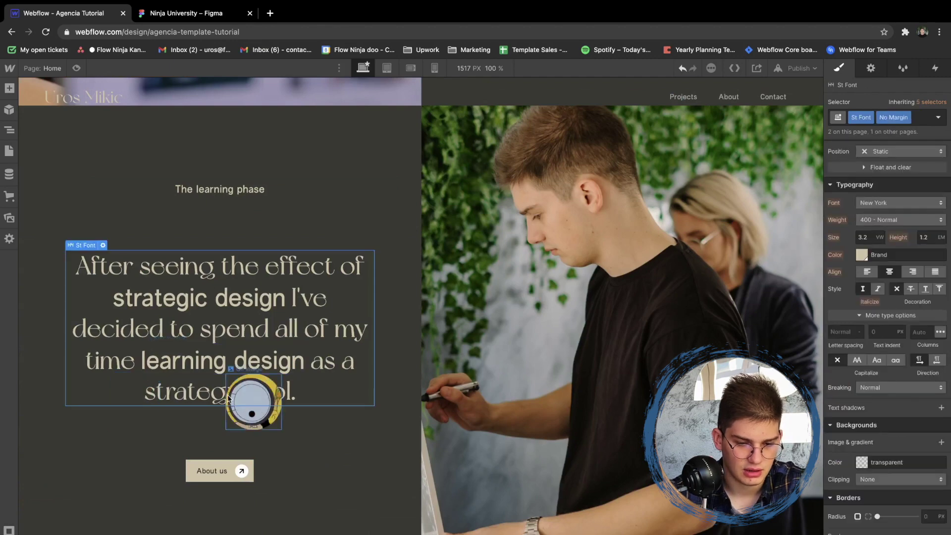
left_click(268, 384)
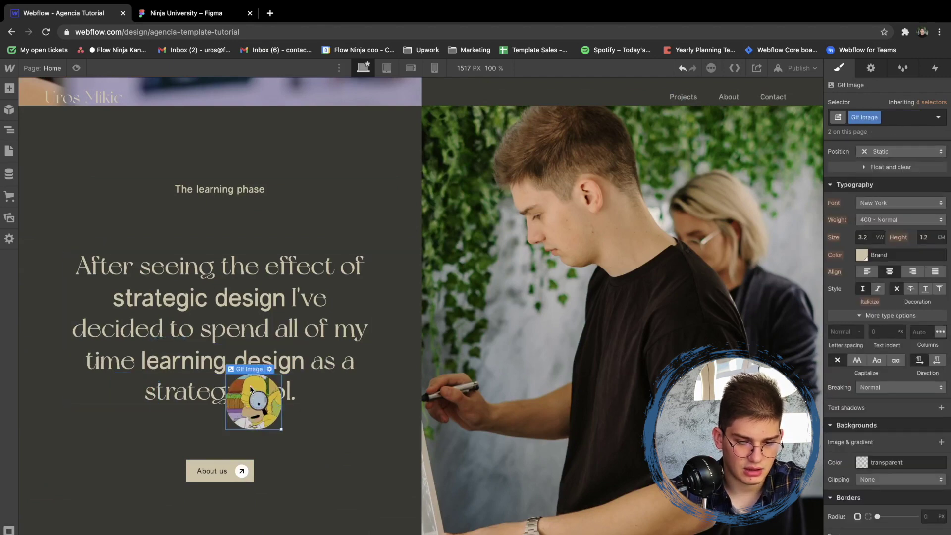
- Check the giphy files in Figma and Finder, then replace the copied GIF's image in Webflow with the SpongeBob GIF from the assets
left_click(269, 369)
left_click(307, 242)
key("ctrl+Tab")
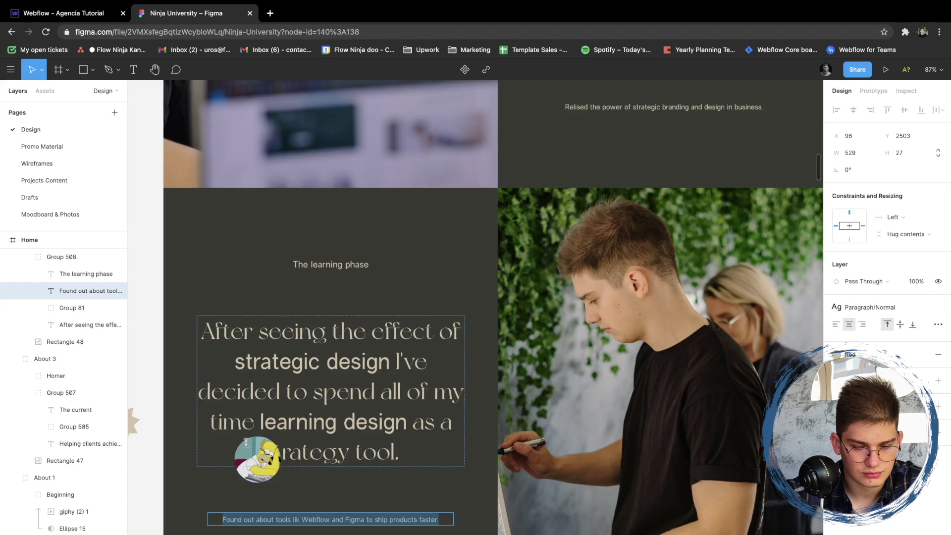
left_click(264, 471)
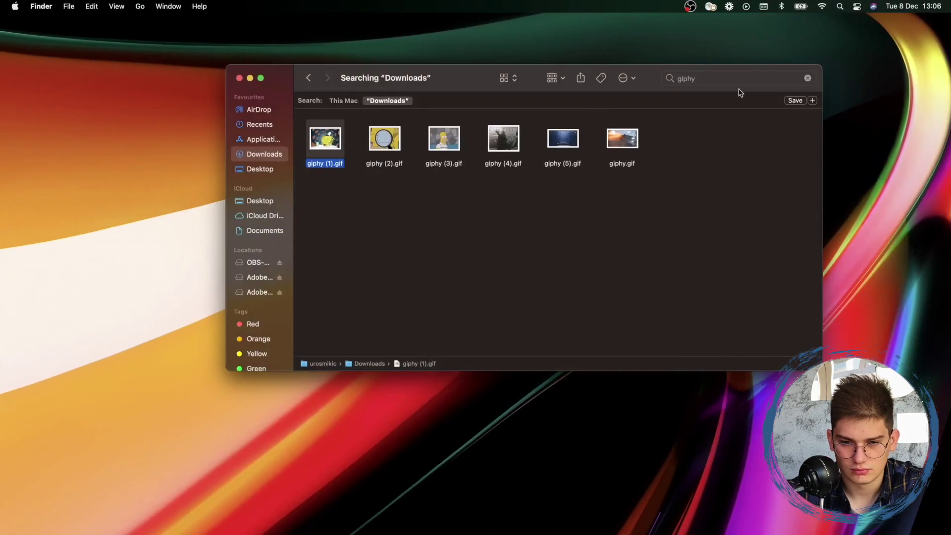
key("super+f")
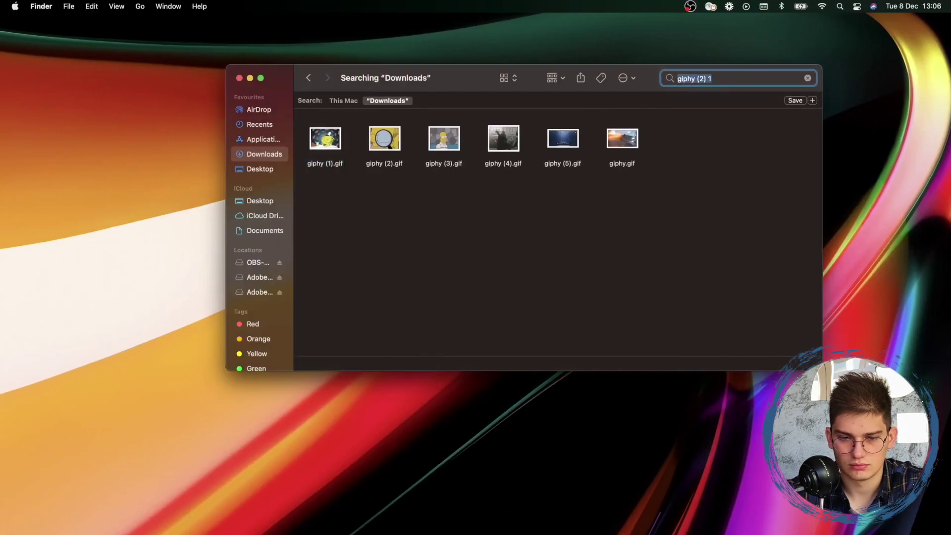
left_click(344, 101)
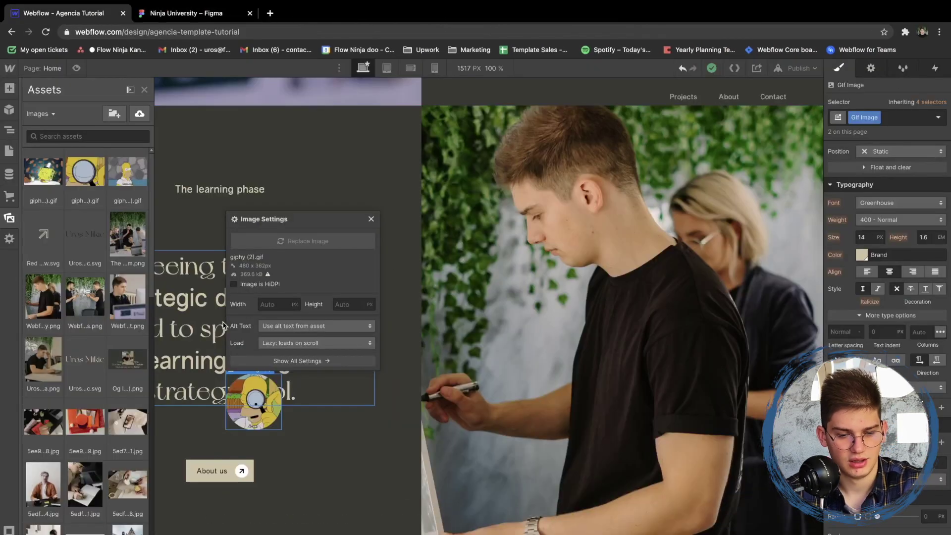
left_click(43, 183)
left_click(162, 365)
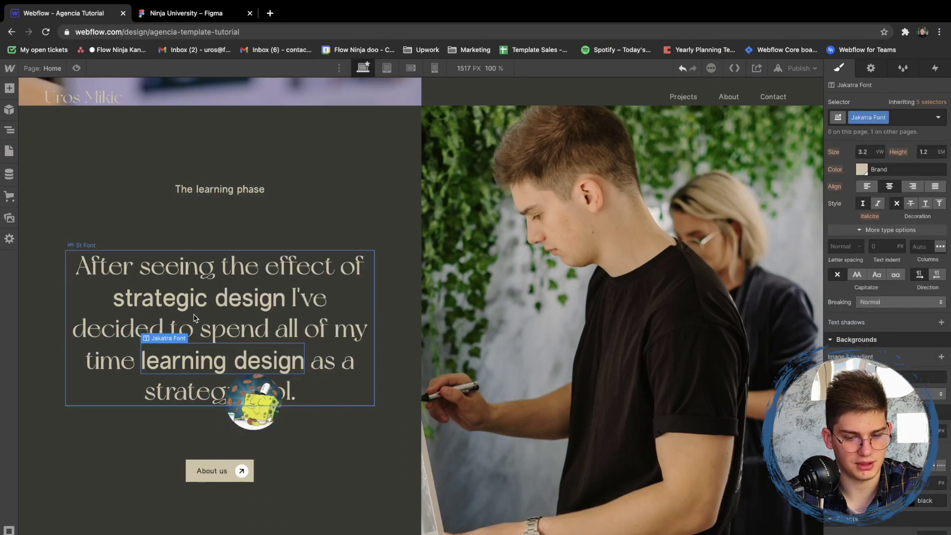
- Copy the "Relised the power of strategic branding" paragraph into the learning phase section and delete that section's "About us" button
key("ctrl+Tab")
key("ctrl+Tab")
scroll(518, 257, "up", 5)
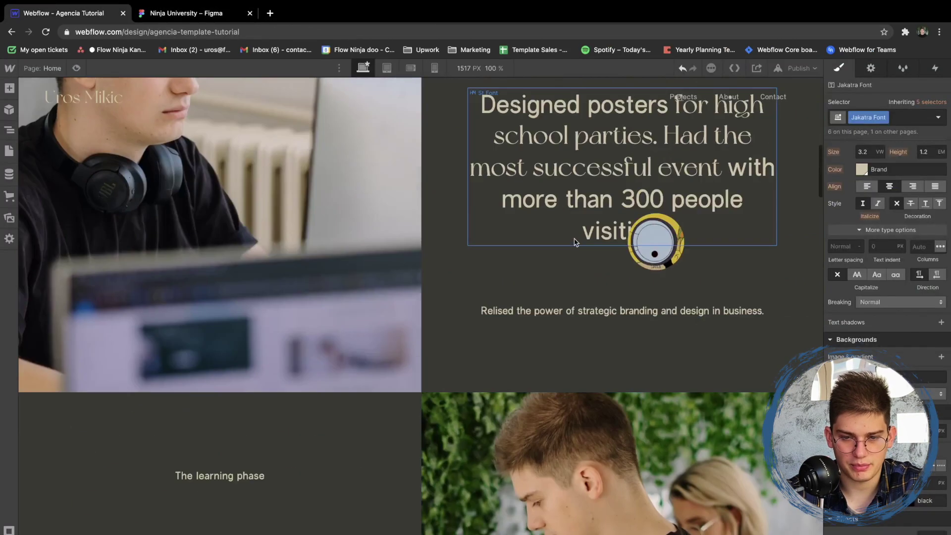
left_click(555, 308)
scroll(502, 309, "down", 2)
scroll(501, 308, "down", 5)
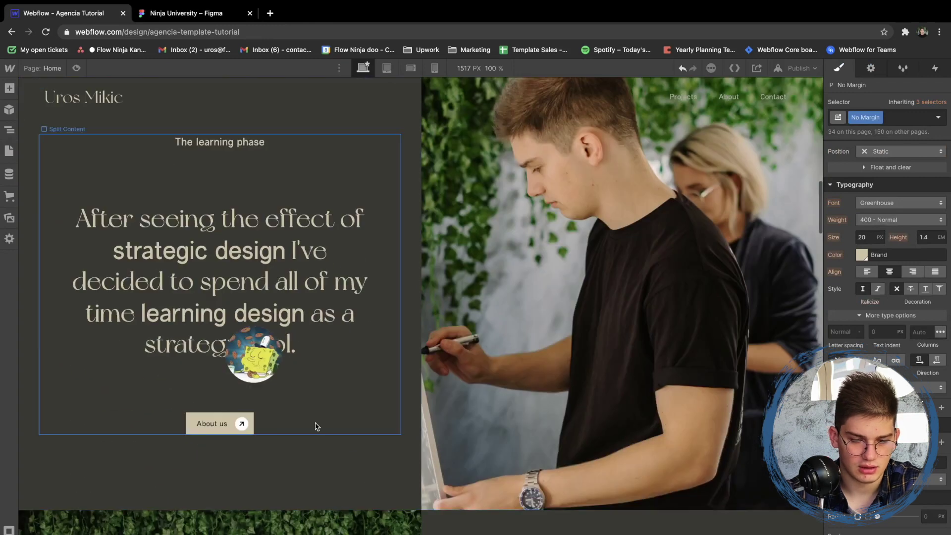
left_click(314, 421)
scroll(277, 411, "down", 1)
left_click(235, 386)
key("Delete")
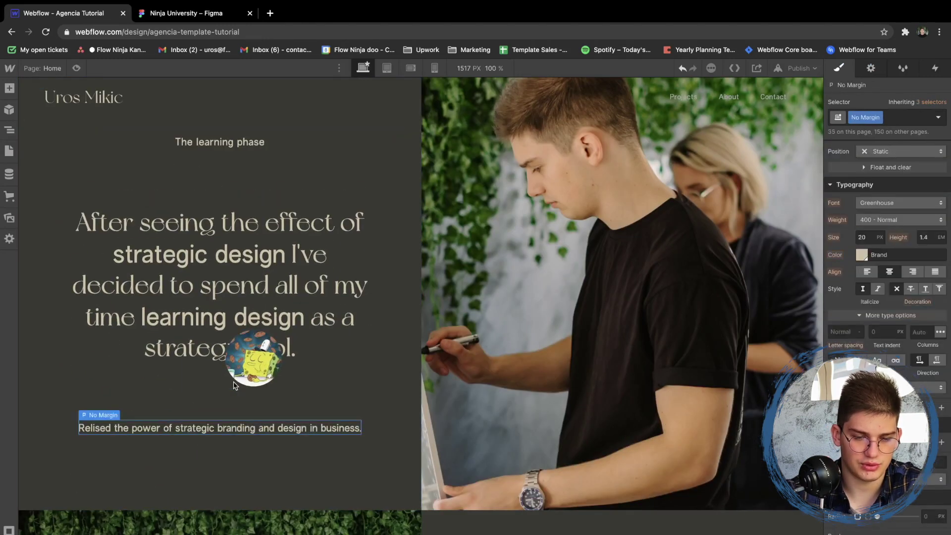
- Replace the copied paragraph's text with Figma's "Found out about tools lik Webflow and Figma to ship products faster." and correct "lik" to "like"
key("ctrl+Tab")
double_click(330, 520)
key("ctrl+c")
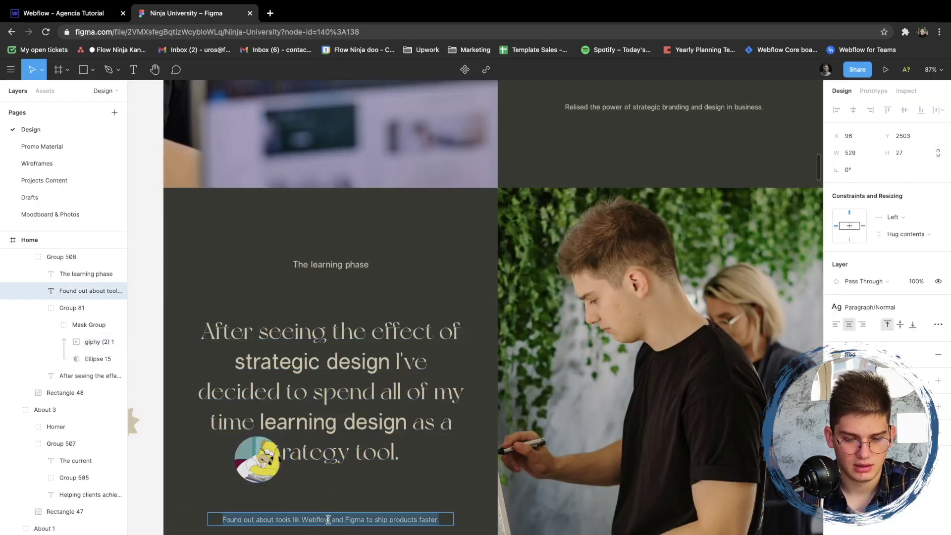
key("ctrl+Tab")
key("ctrl+v")
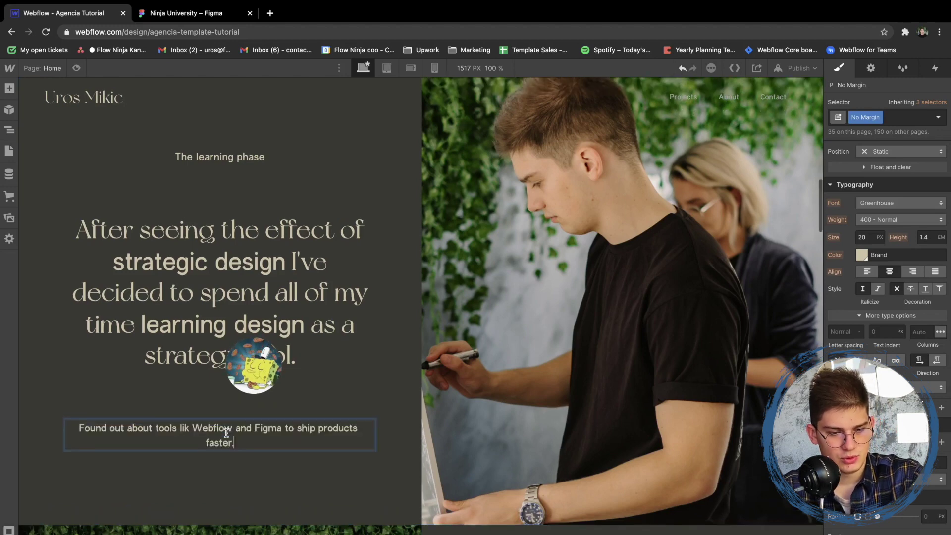
double_click(183, 439)
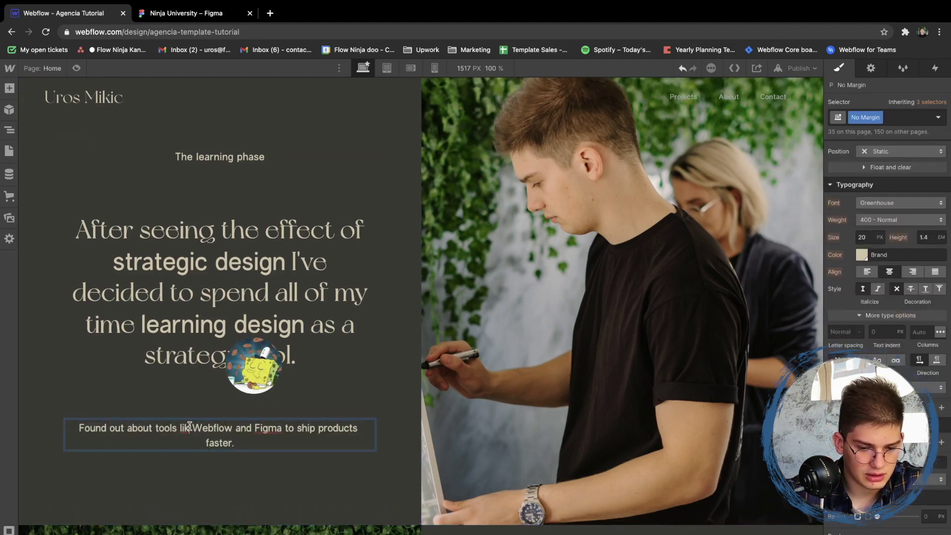
type("e")
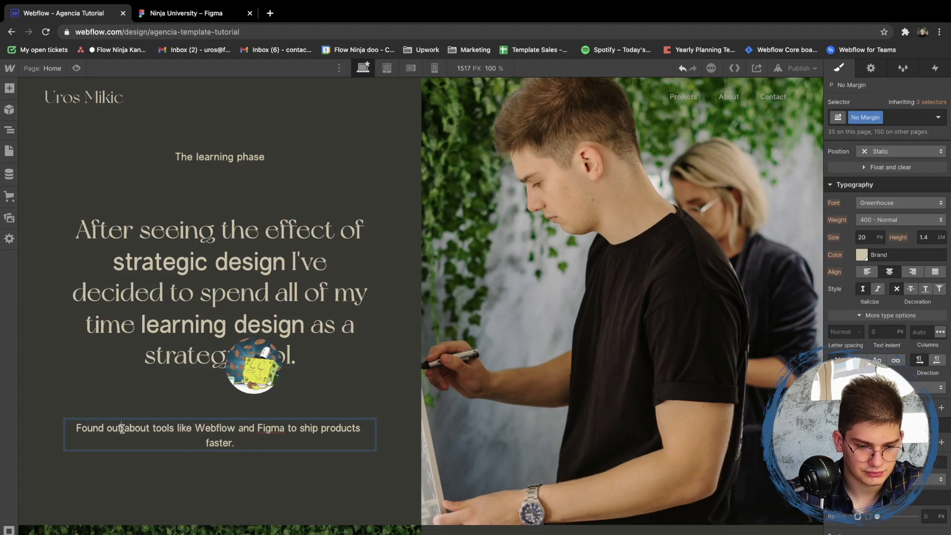
- Reword the learning phase paragraph to "Used tools like Webflow and Figma to ship products faster."
left_click_drag(121, 429, 63, 429)
type("Used")
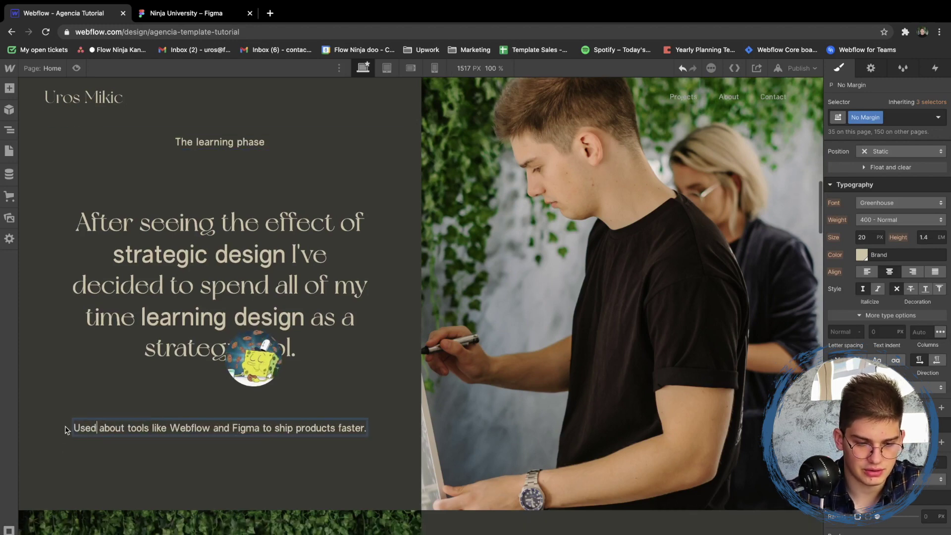
left_click(100, 389)
left_click(113, 428)
double_click(113, 428)
double_click(113, 428)
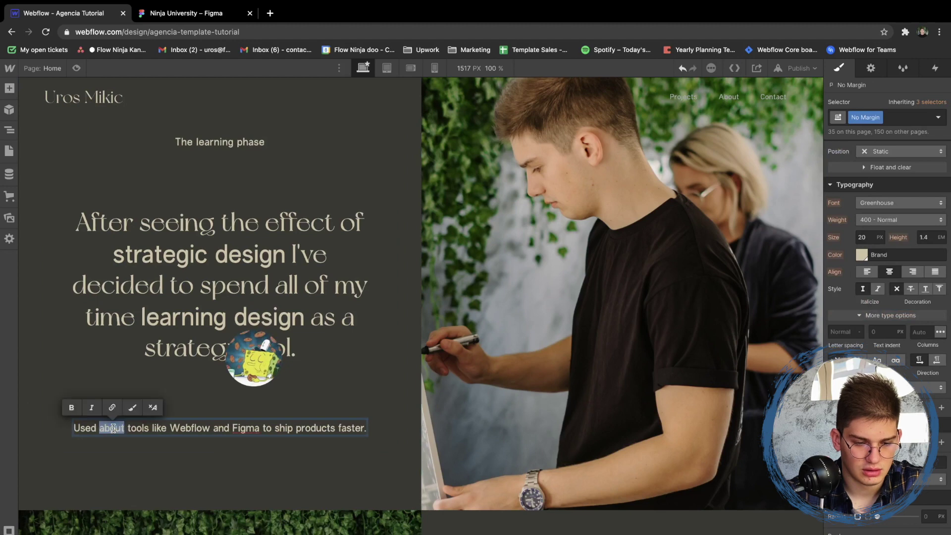
key("BackSpace")
left_click(148, 330)
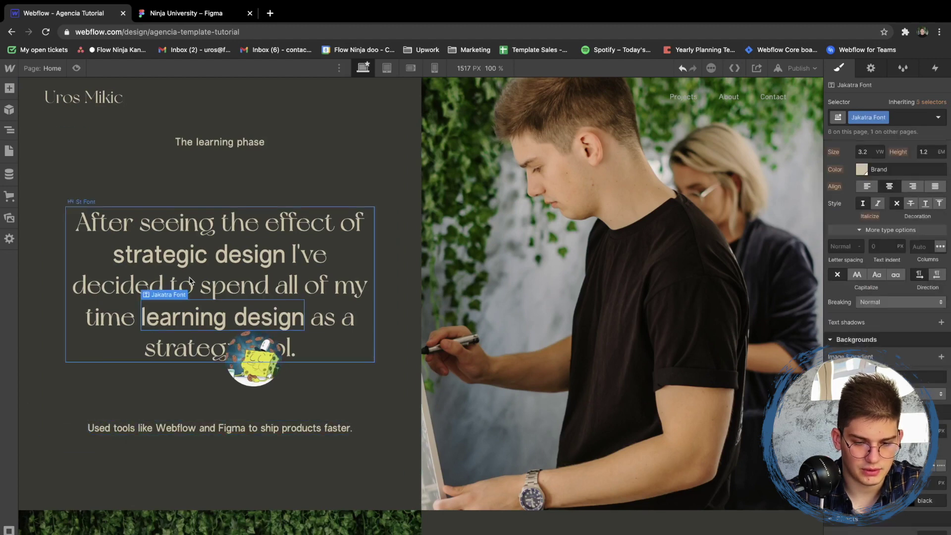
- Copy "The current" from the Figma design and use it as the label of the team photo section in Webflow
scroll(191, 283, "down", 6)
key("ctrl+Tab")
scroll(306, 360, "down", 10)
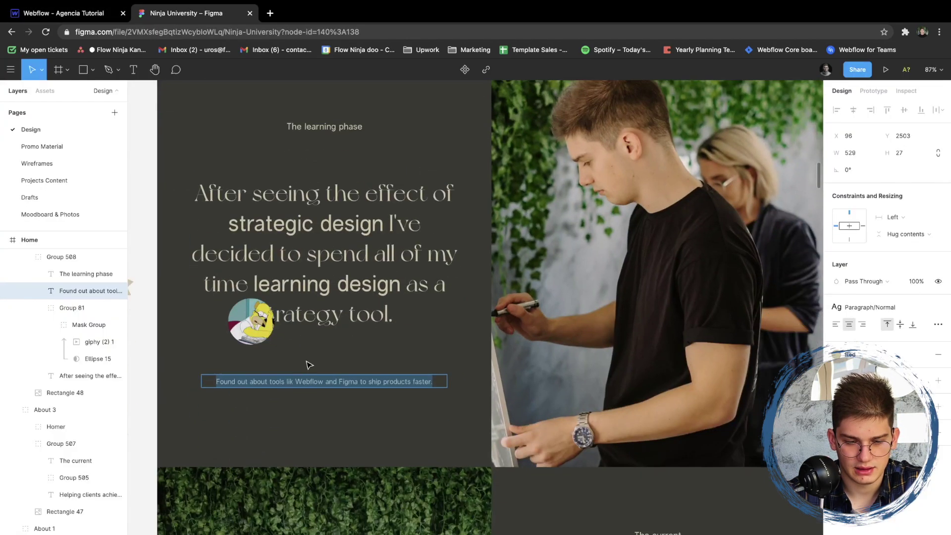
scroll(317, 362, "right", 4)
double_click(546, 349)
key("ctrl+c")
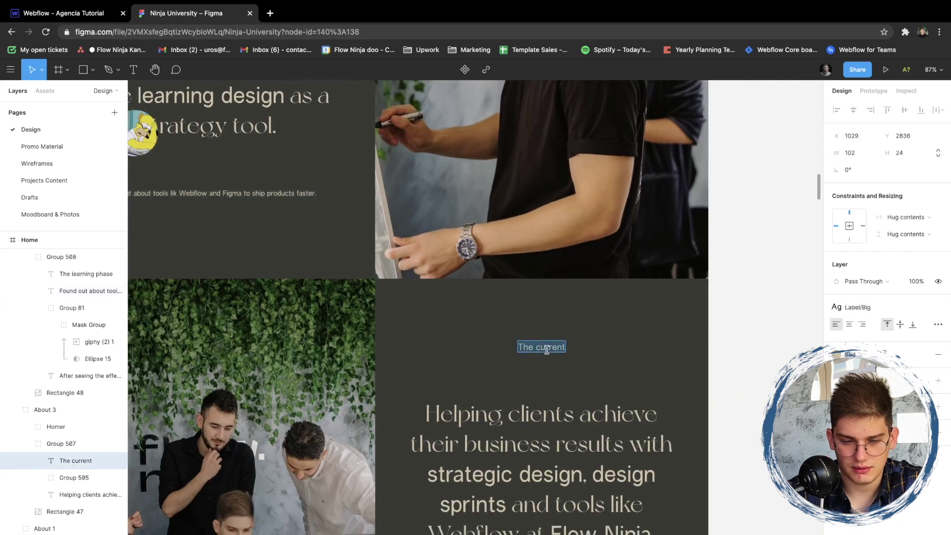
key("ctrl+Tab")
scroll(621, 297, "down", 1)
double_click(622, 269)
key("ctrl+v")
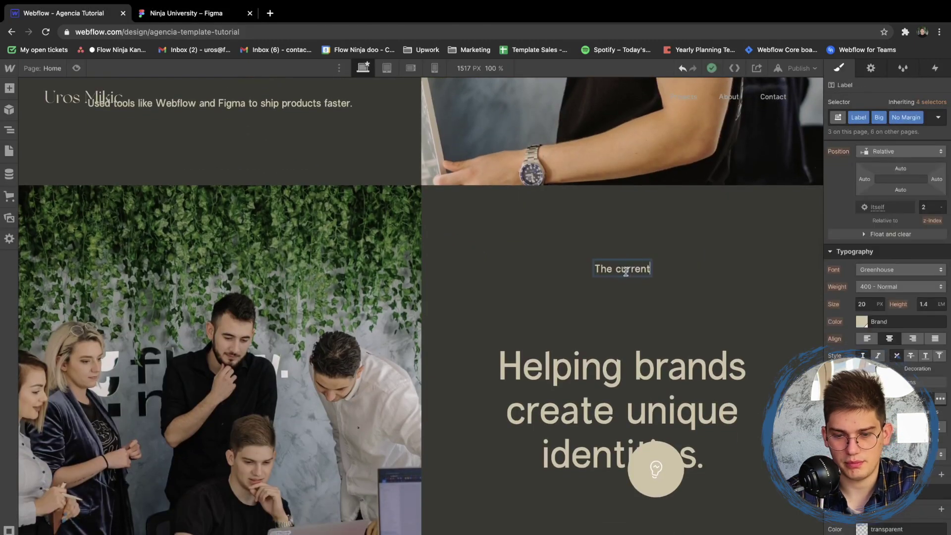
- Replace the "Helping brands create unique identities." heading with Figma's "Helping clients achieve their business results" text
key("ctrl+Tab")
scroll(468, 393, "down", 1)
double_click(468, 394)
key("ctrl+c")
key("ctrl+Tab")
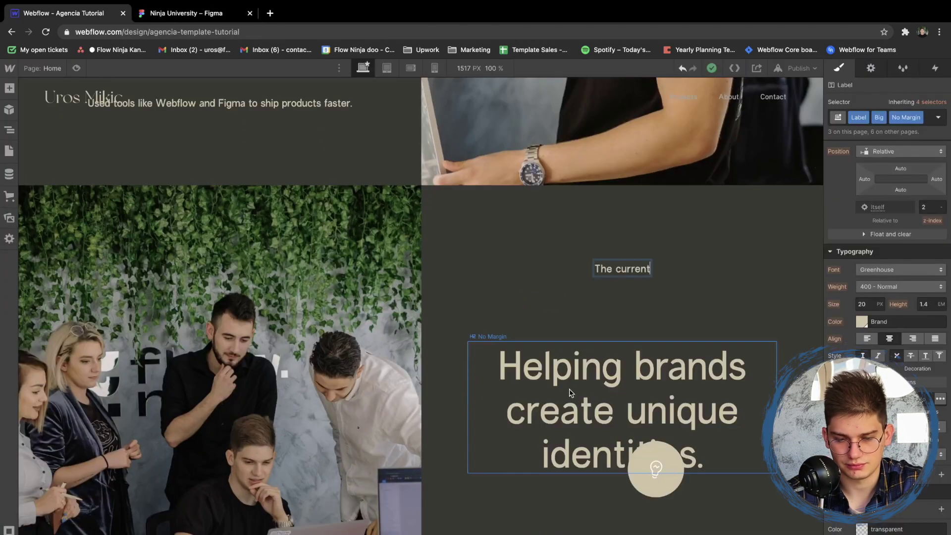
double_click(572, 394)
key("ctrl+v")
- Change the "Helping clients achieve" heading to H4 and replace its class with St Font
left_click(513, 337)
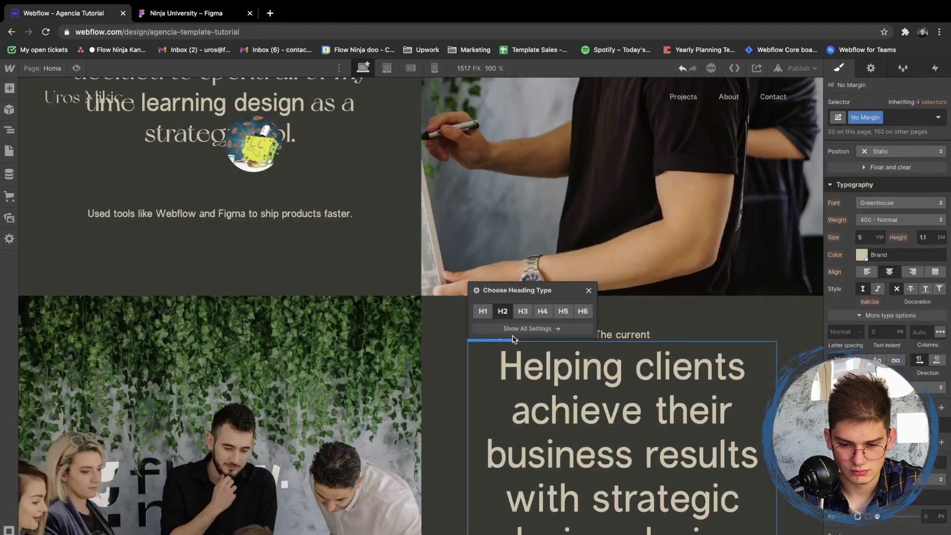
left_click(542, 311)
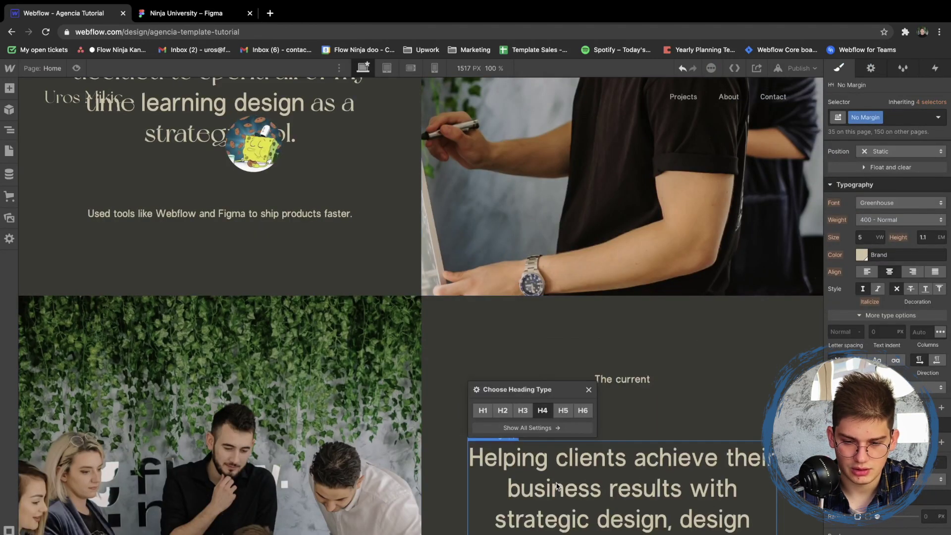
key("super+Return")
key("BackSpace")
type("St fo")
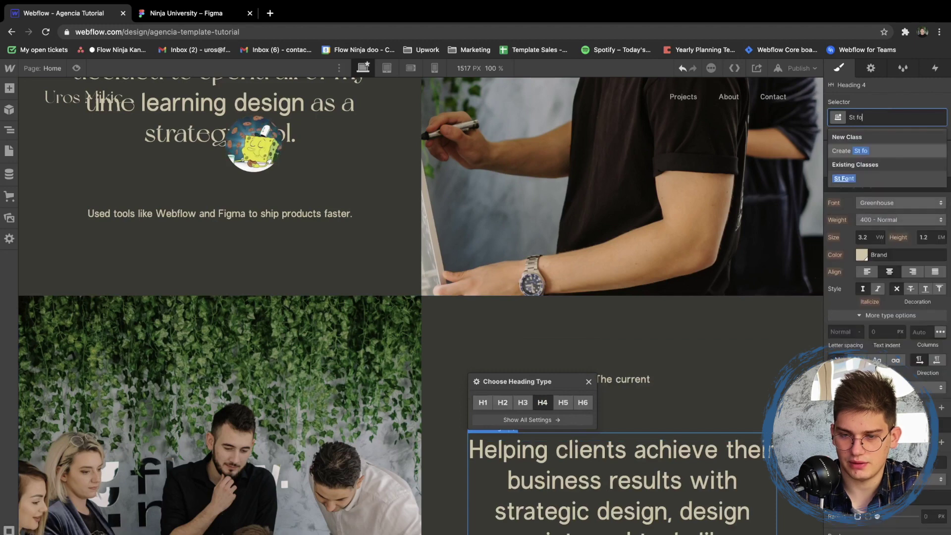
key("Return")
- Wrap "strategic design, design sprints" in the heading in a text span and give it the Jakatra Font class
key("ctrl+Tab")
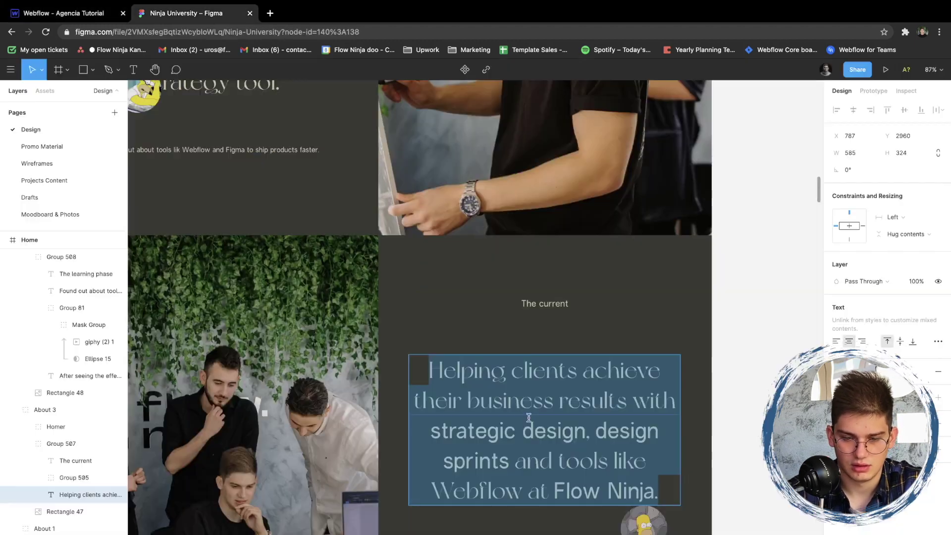
scroll(510, 380, "down", 1)
key("ctrl+Tab")
double_click(529, 458)
scroll(529, 458, "down", 3)
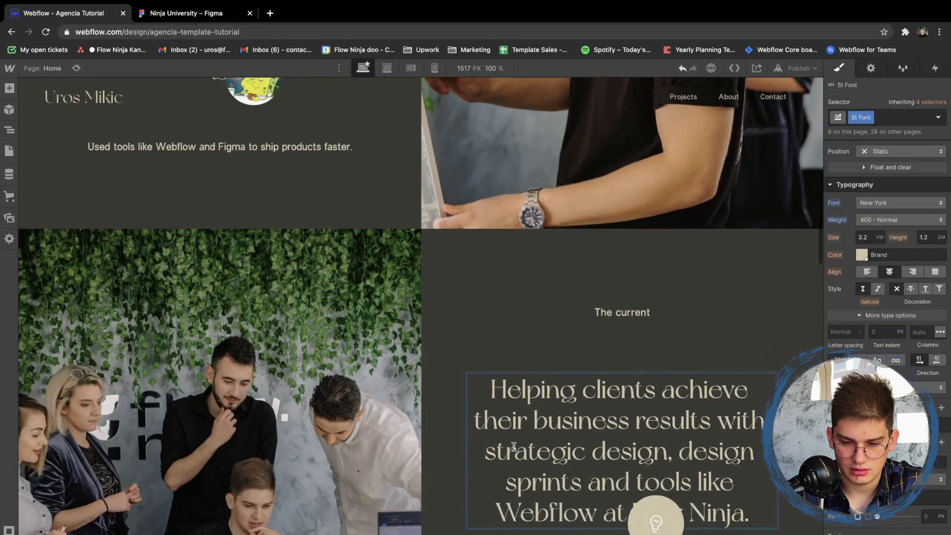
left_click_drag(484, 448, 582, 489)
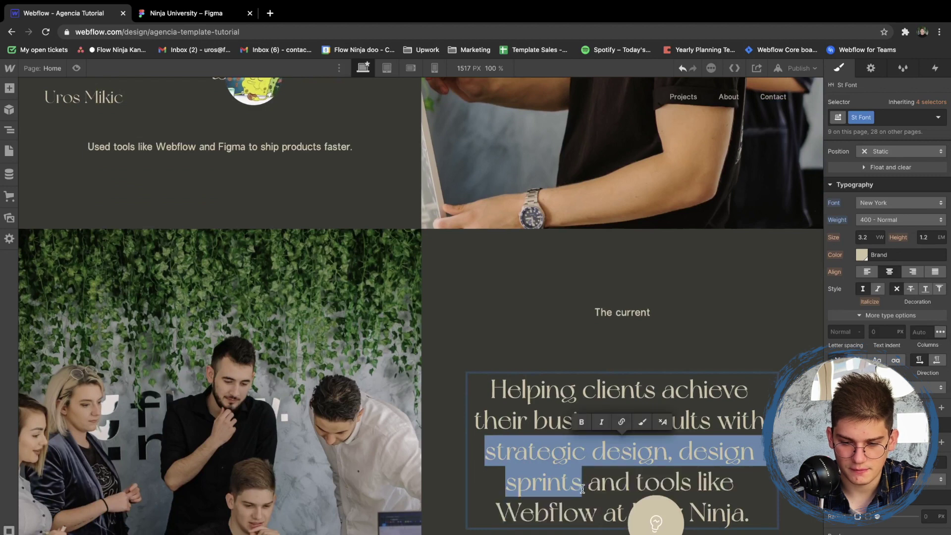
left_click(642, 421)
left_click(892, 117)
type("St fo")
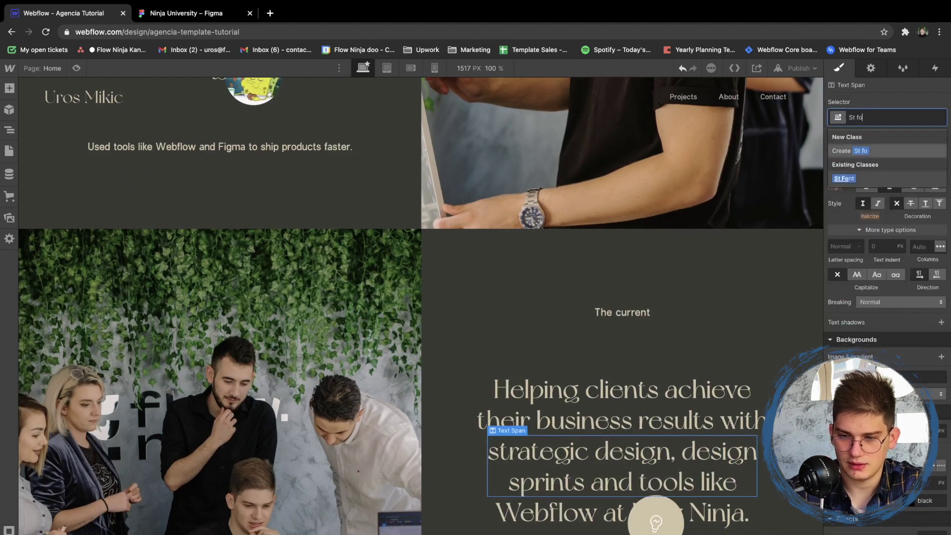
type("nt")
key("Return")
key("BackSpace")
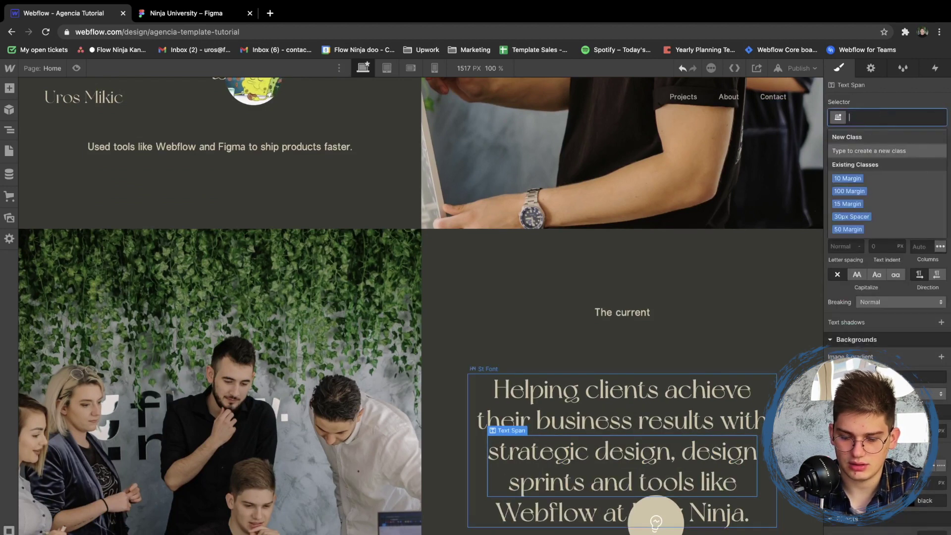
type("Jaka")
key("Down")
key("Return")
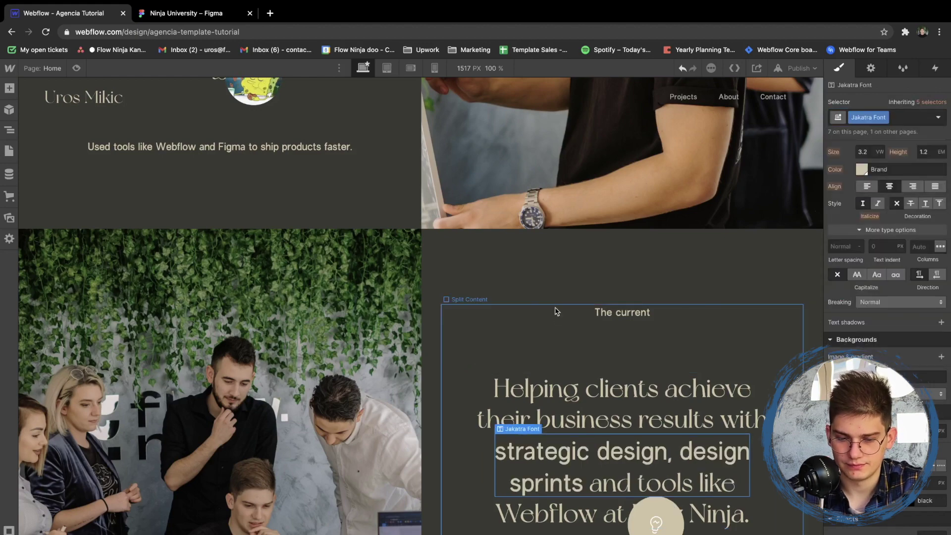
- Try to replace the lightbulb icon with a copy of the learning phase section's GIF Icon Wrap, and undo the team photo section's changes
left_click(518, 325)
key("ctrl+Tab")
key("ctrl+shift+Tab")
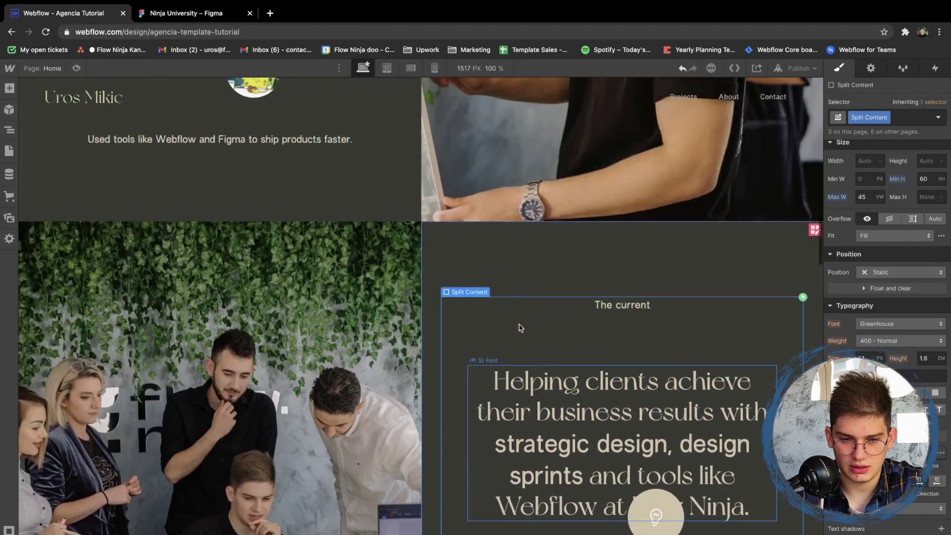
scroll(365, 336, "up", 5)
left_click(246, 282)
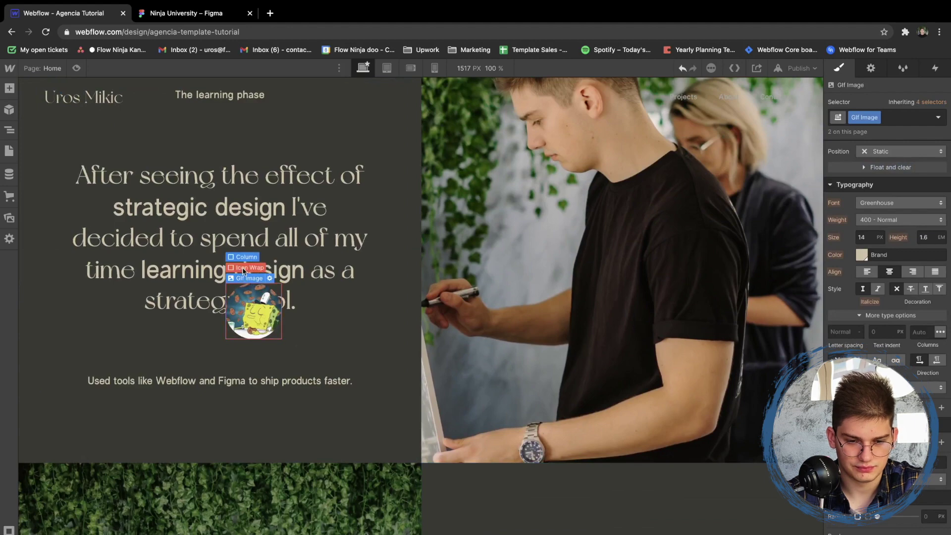
left_click(244, 268)
scroll(692, 298, "up", 5)
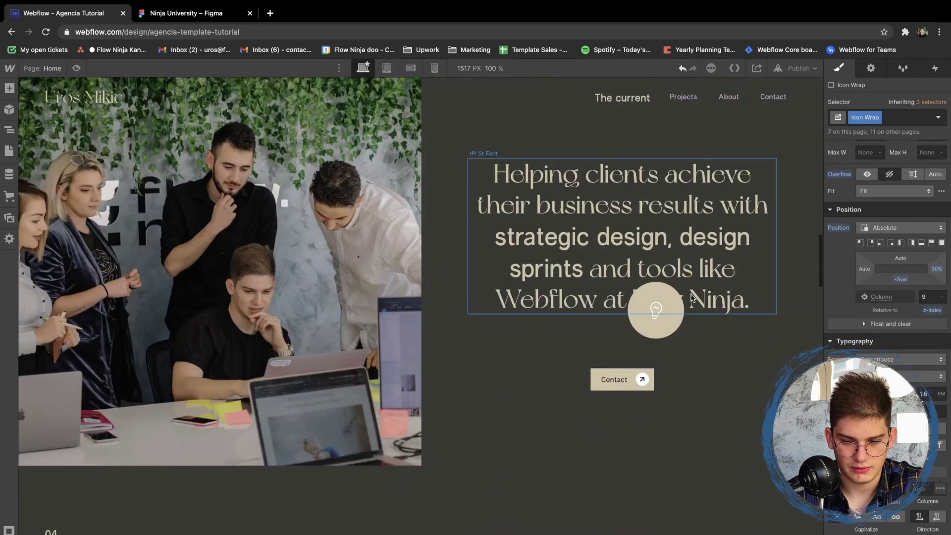
left_click(639, 306)
key("ctrl+z")
key("ctrl+z")
- Replace the team photo section's lightbulb icon with a copy of the learning phase GIF and change its image to the Homer GIF
scroll(609, 327, "up", 10)
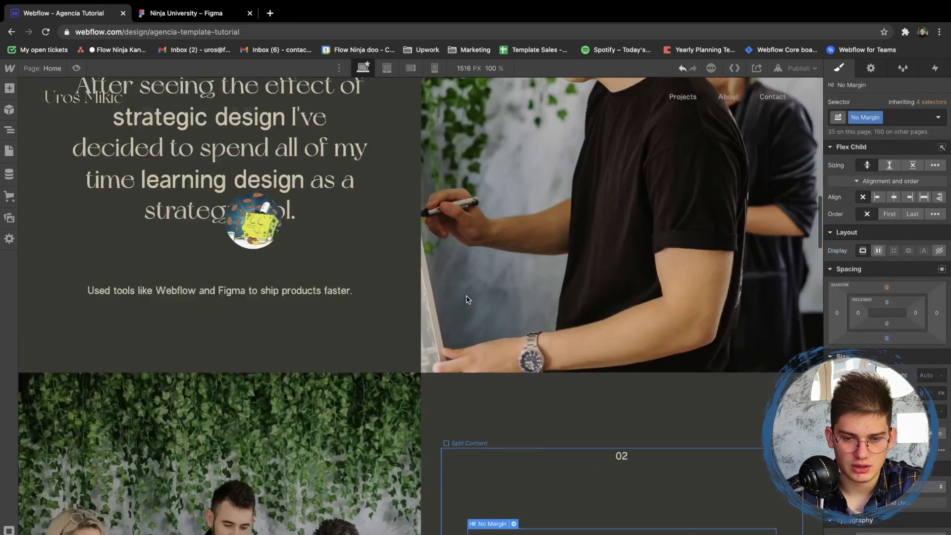
scroll(408, 261, "down", 4)
left_click(264, 330)
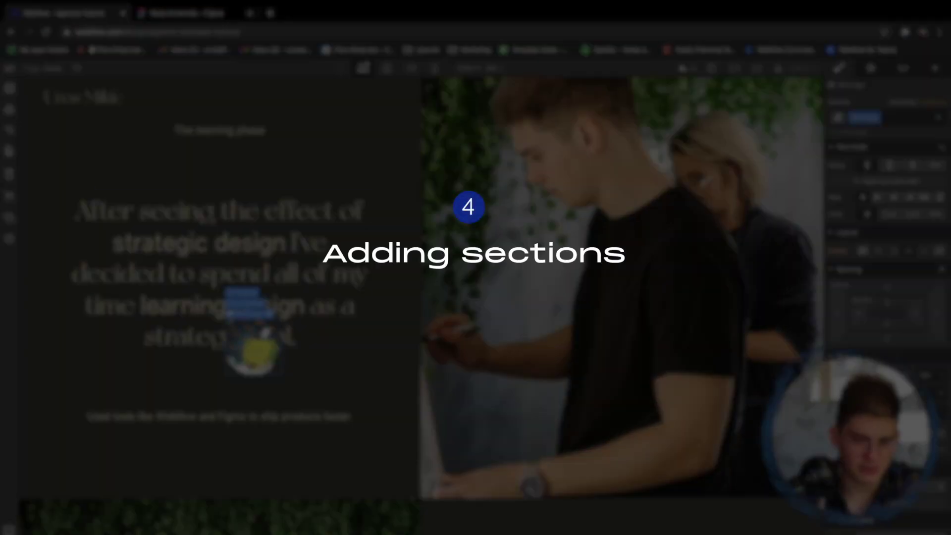
scroll(654, 481, "down", 5)
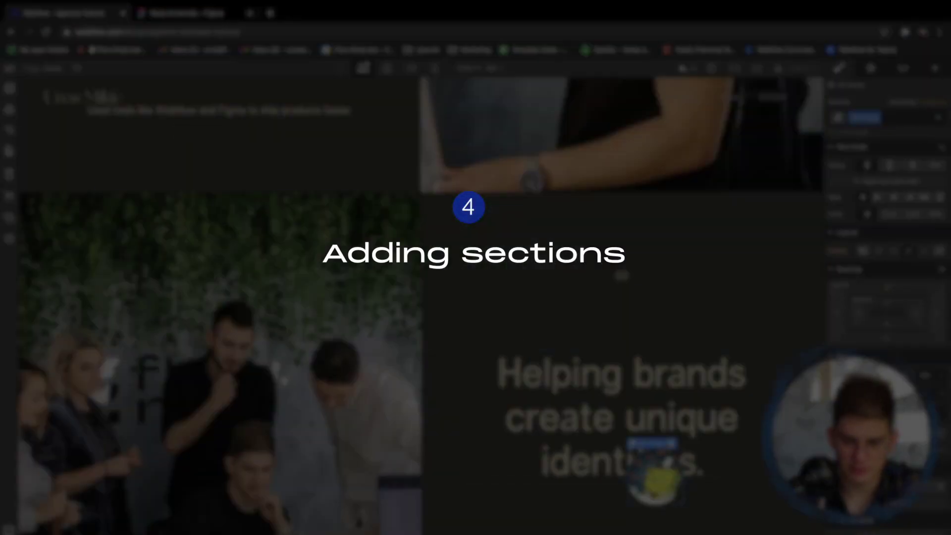
double_click(659, 473)
left_click(622, 421)
- Bring Figma's "The current" label and "Helping clients achieve their business results" heading text into the team photo section, and make the heading H4
left_click(193, 13)
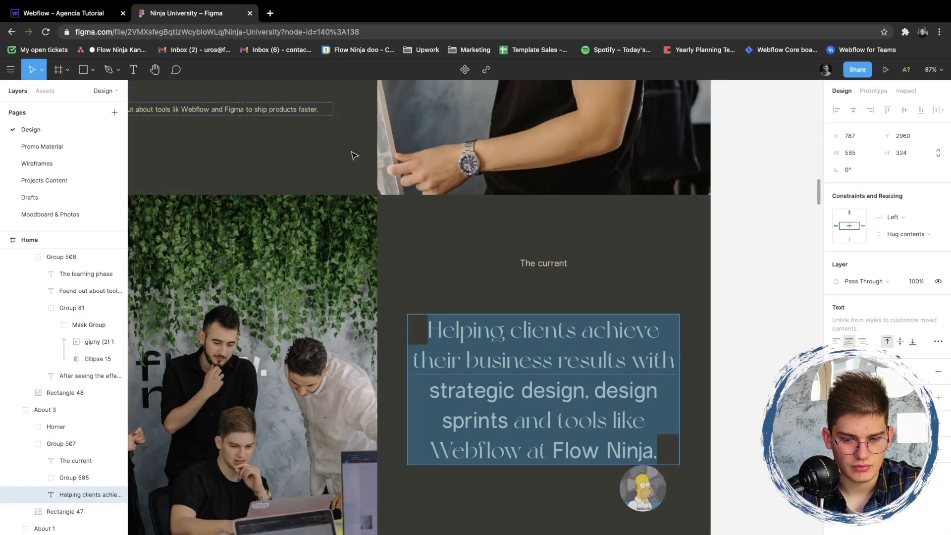
scroll(489, 408, "down", 3)
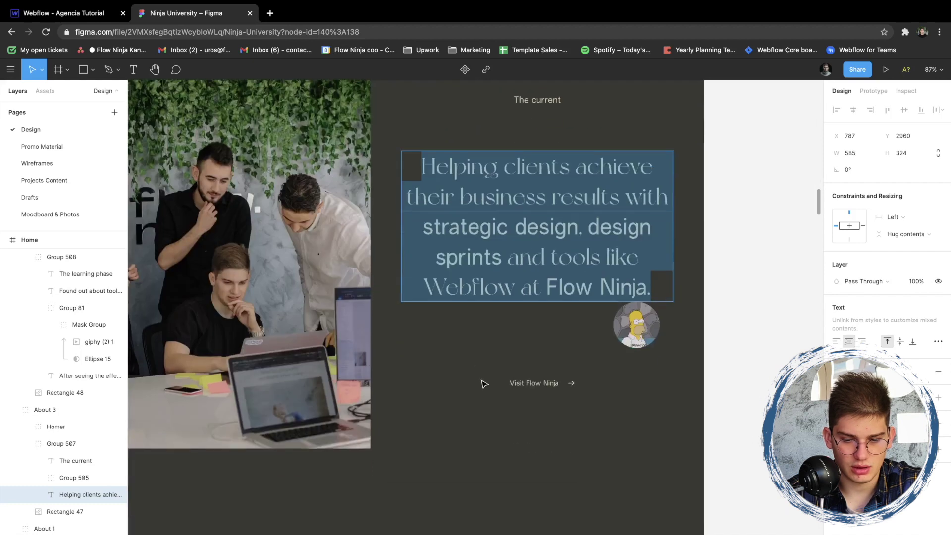
double_click(531, 102)
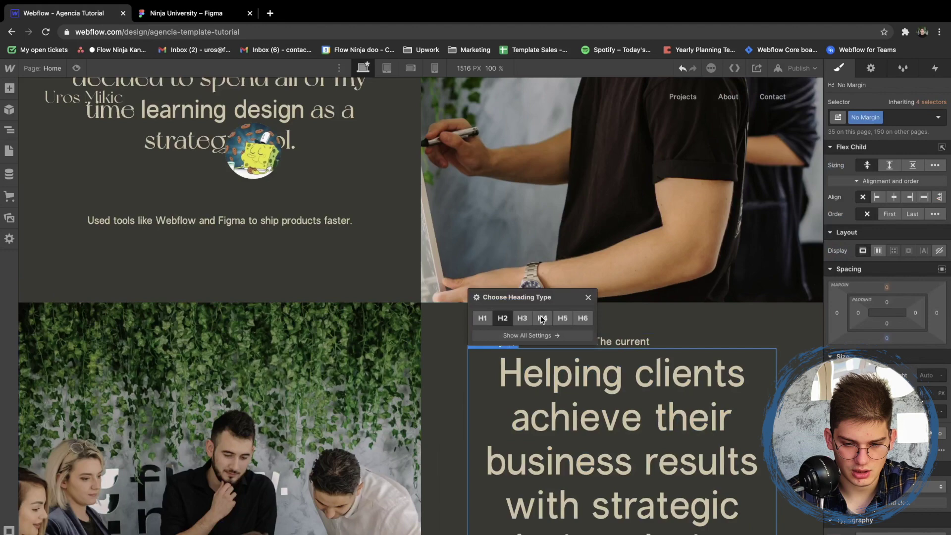
left_click(542, 318)
left_click(503, 342)
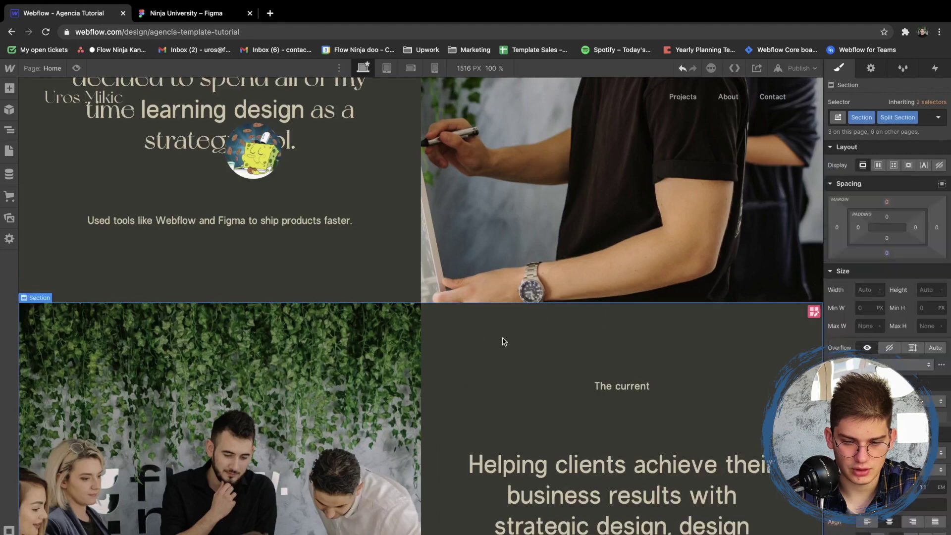
- Replace the No Margin class on the "Helping clients achieve" heading with St Font
scroll(503, 342, "down", 6)
double_click(594, 238)
left_click(643, 142)
double_click(608, 204)
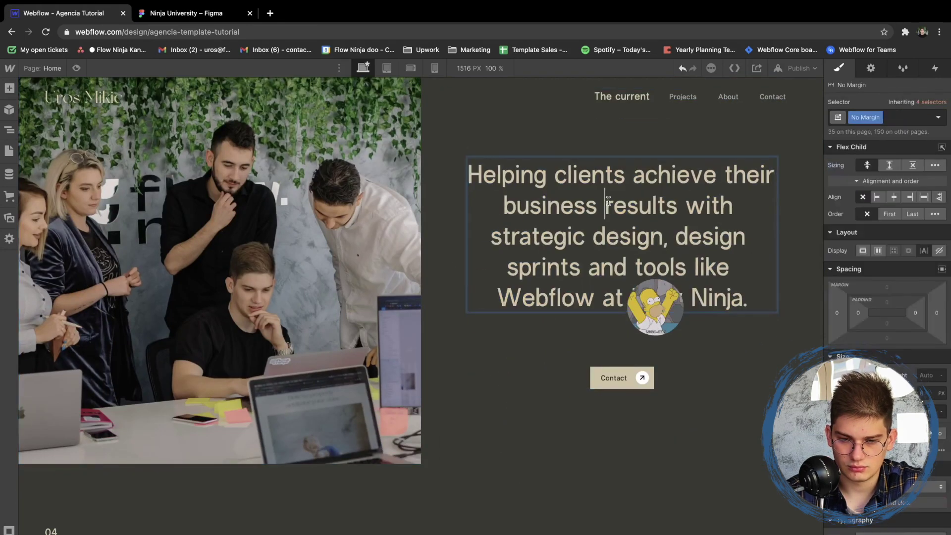
key("super+a")
left_click(696, 129)
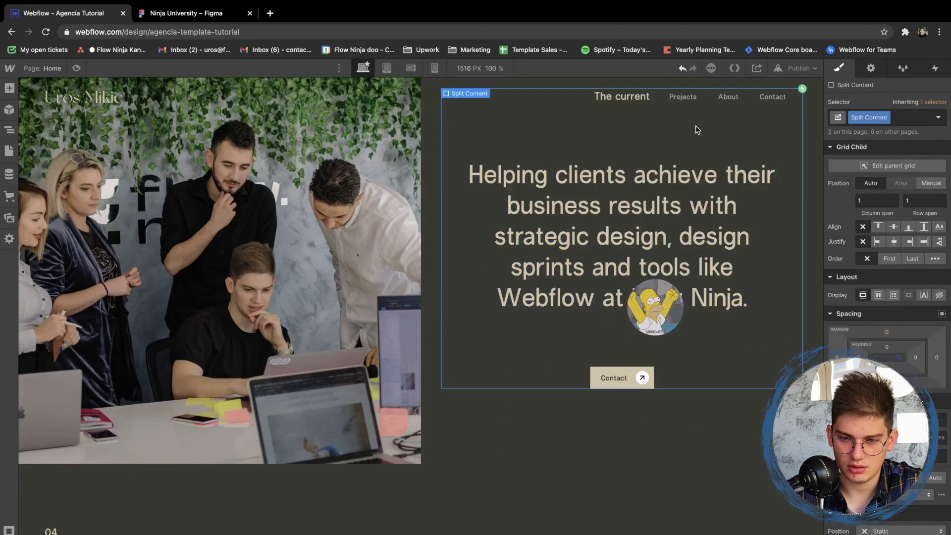
left_click(625, 201)
key("super+Return")
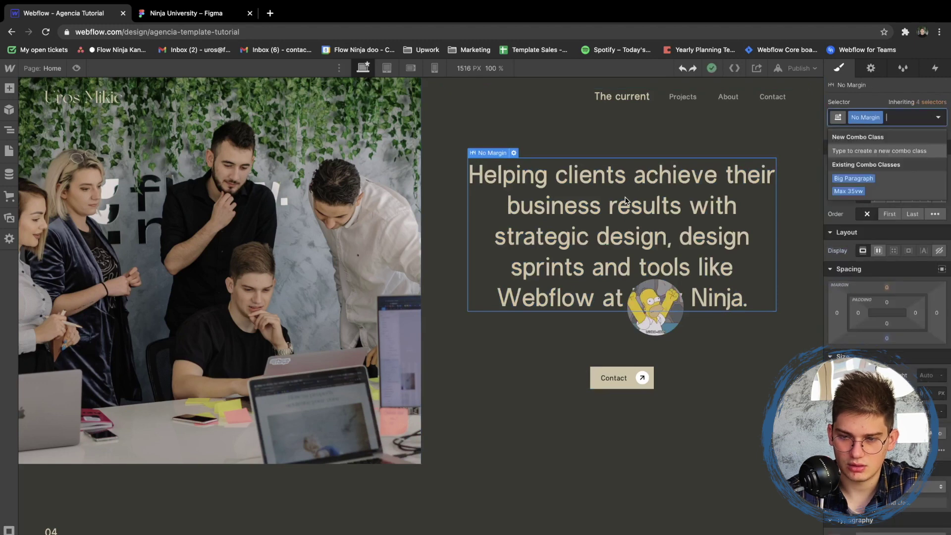
key("BackSpace")
type("St f")
key("Return")
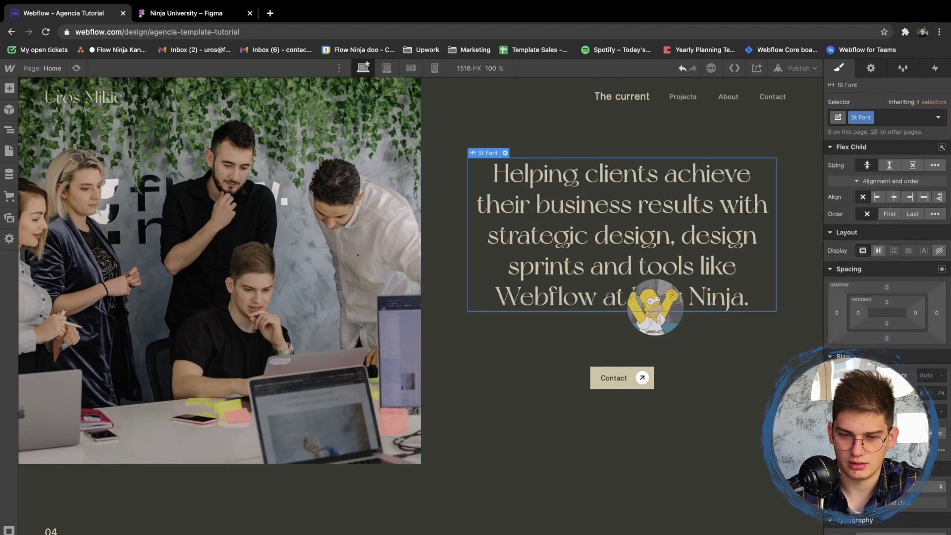
- Check the heading's emphasis in Figma, then apply the Jakatra Font class to "strategic design, design sprints" as a text span
key("ctrl+Tab")
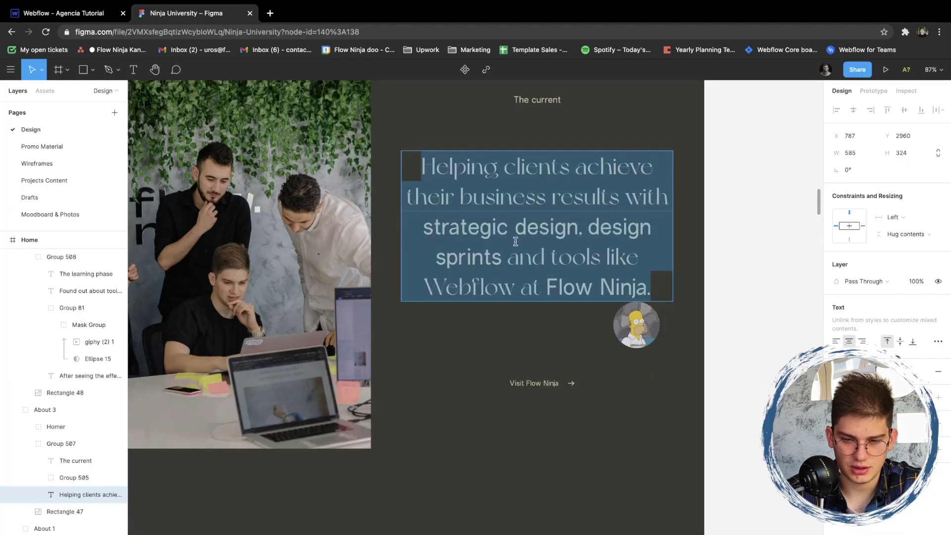
key("ctrl+Tab")
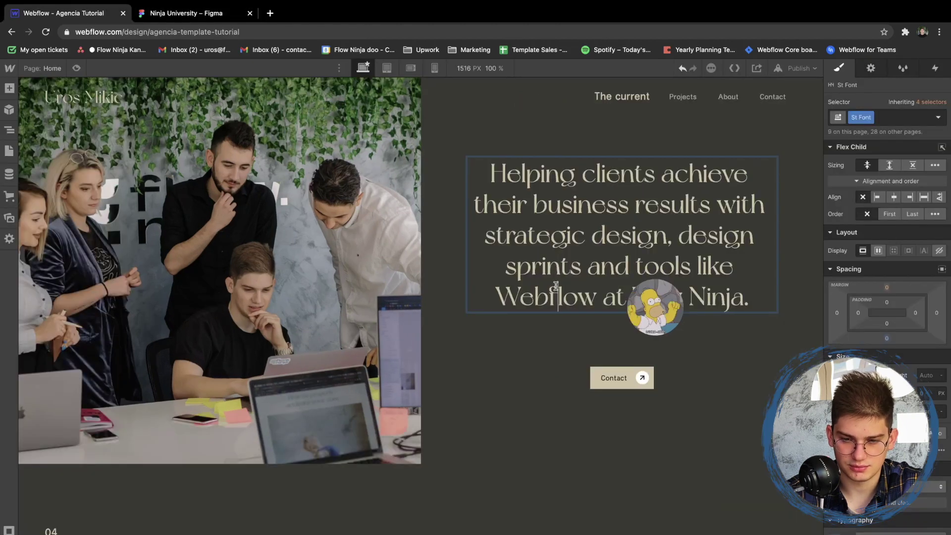
left_click_drag(486, 235, 580, 267)
left_click(664, 212)
key("super+Return")
type("jaka")
key("Return")
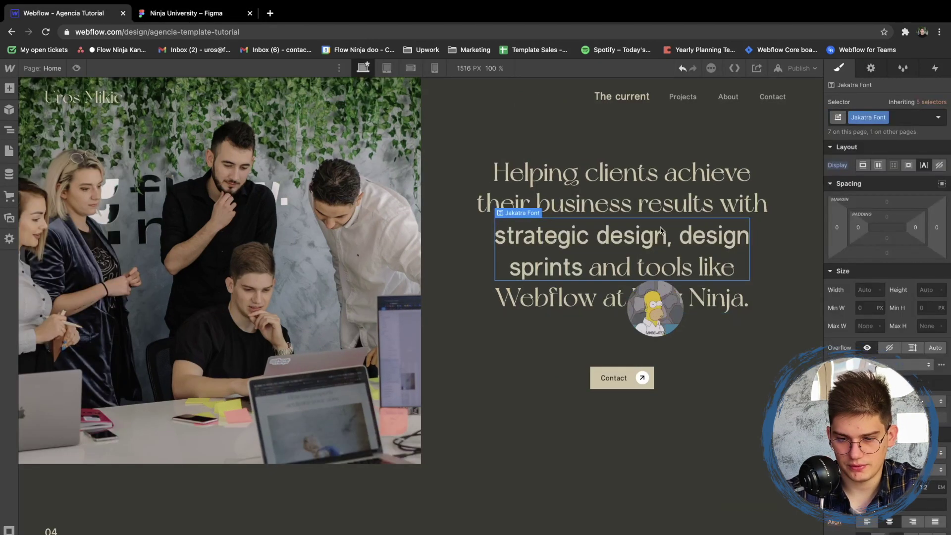
- Apply the Jakatra Font class to "Flow Ninja" in the "Helping clients achieve" heading as a text span
key("ctrl+Tab")
key("ctrl+Tab")
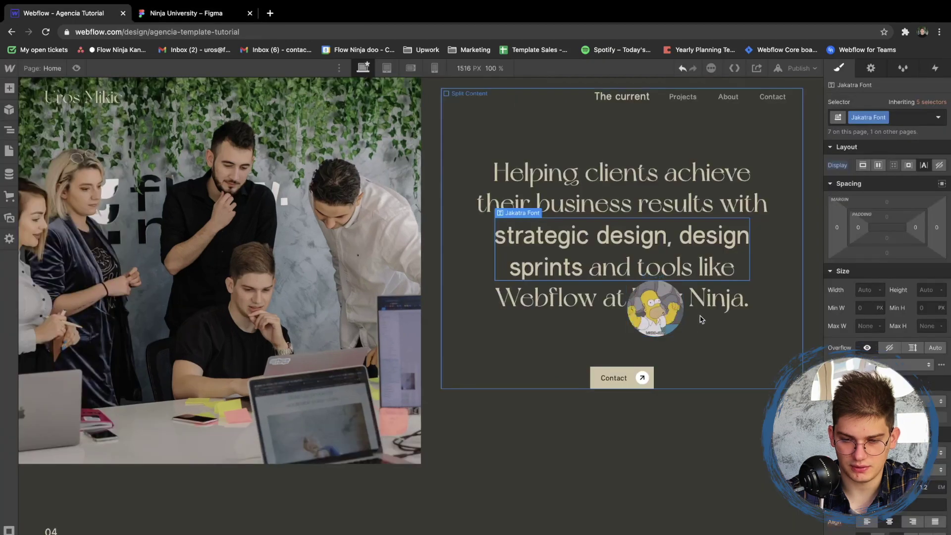
left_click_drag(745, 297, 636, 294)
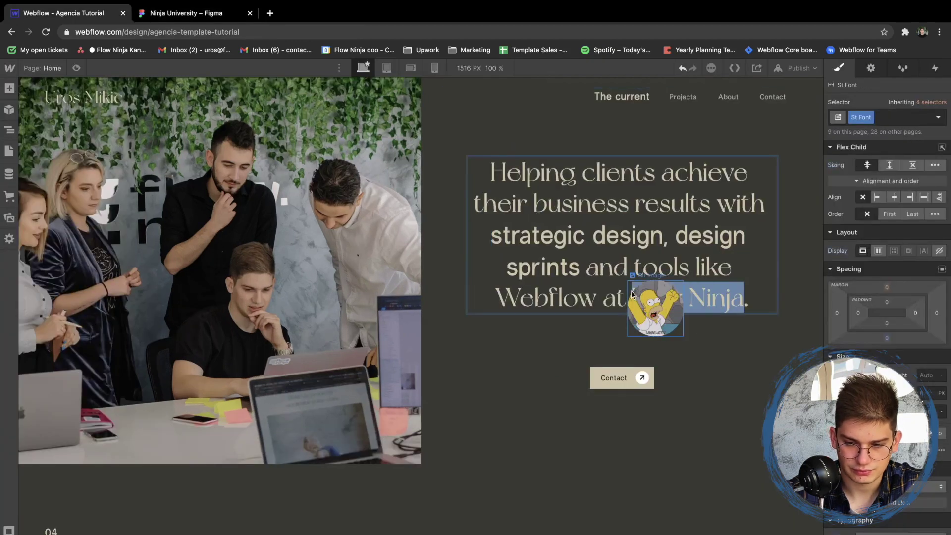
left_click(709, 269)
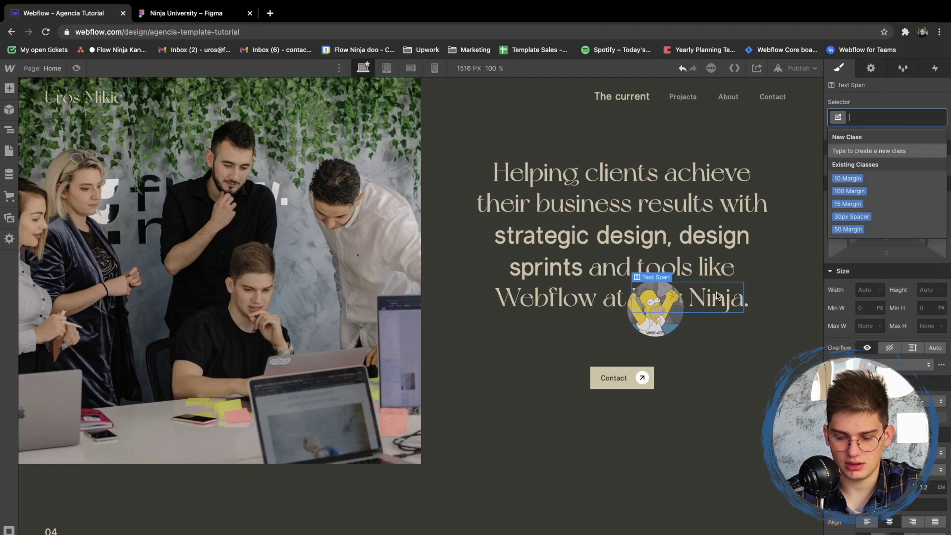
type("jaka")
key("Down")
key("Return")
- Check the heading and link in Figma, then change the team photo section's Contact button text to "Visit Flow Ninja"
key("ctrl+Tab")
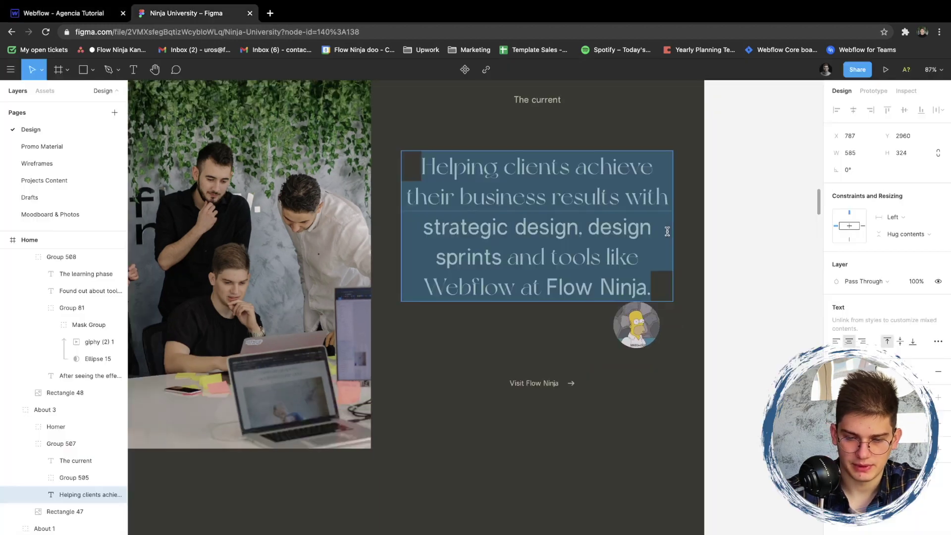
key("ctrl+Tab")
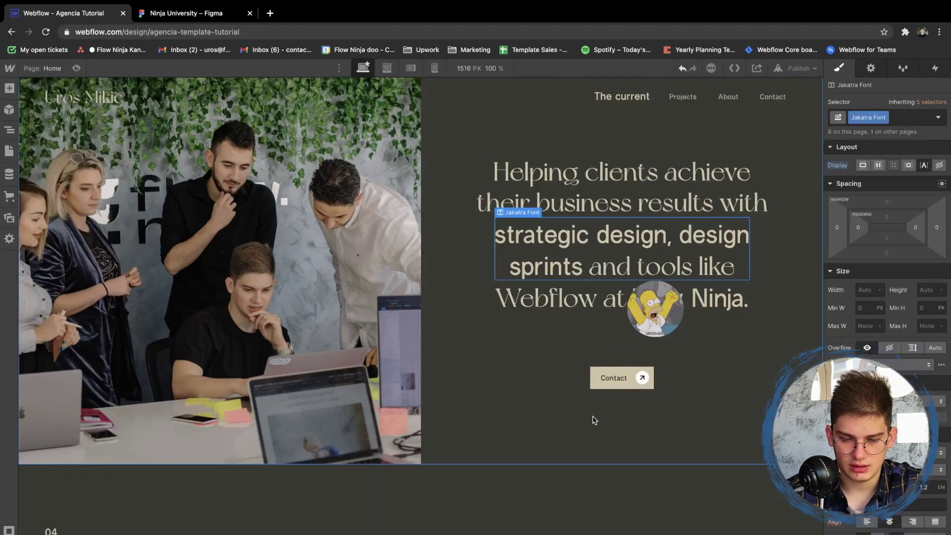
left_click(594, 380)
scroll(592, 379, "up", 3)
key("ctrl+Tab")
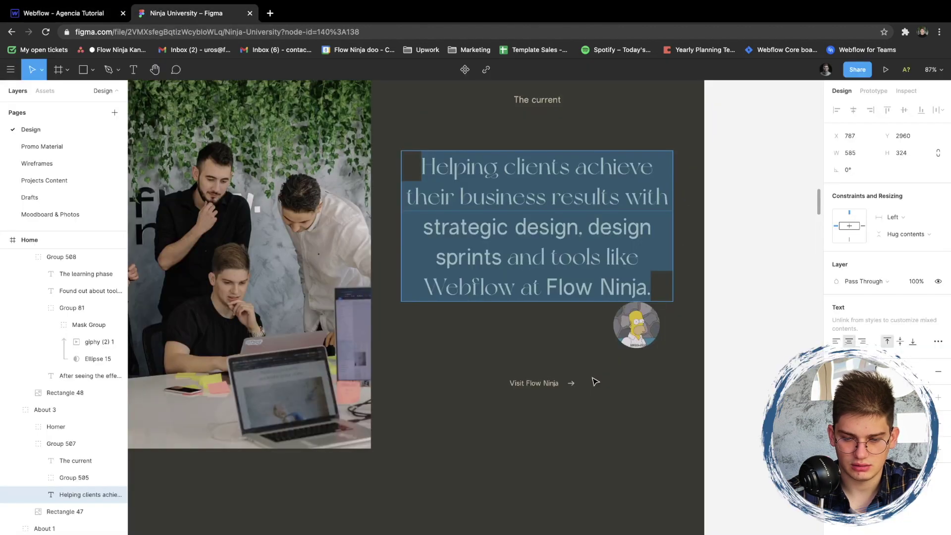
key("ctrl+Tab")
double_click(605, 492)
type("Visit Flow Ninja")
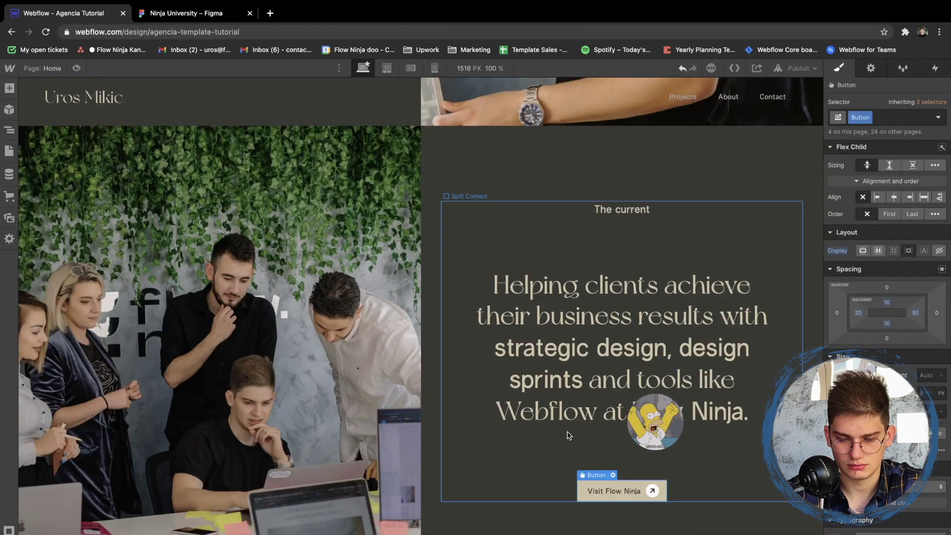
- Compare the page's team photo and client logo sections with the Figma design, down to the "We worked with" logo bar
key("ctrl+Tab")
scroll(513, 352, "down", 3)
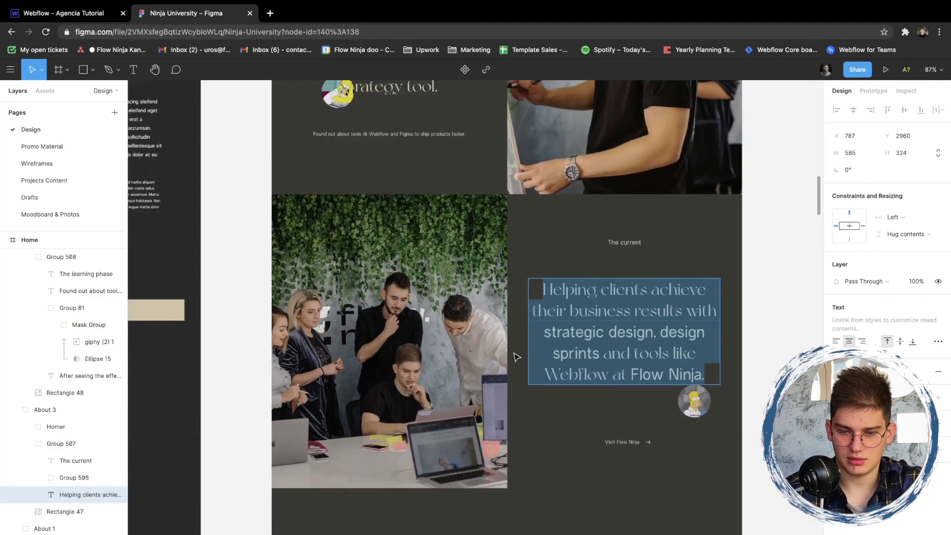
key("Escape")
scroll(588, 266, "up", 10)
key("ctrl+Tab")
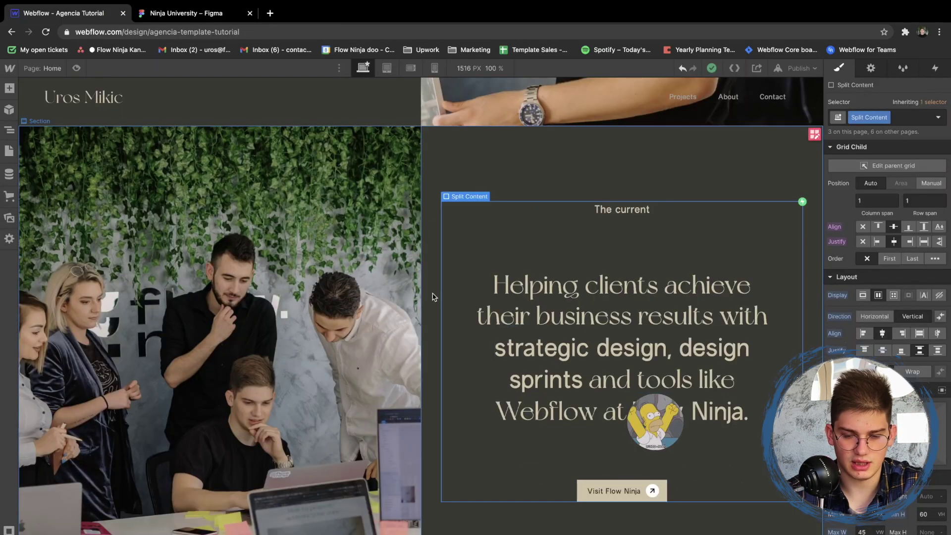
scroll(431, 296, "down", 5)
key("ctrl+Tab")
scroll(484, 276, "down", 10)
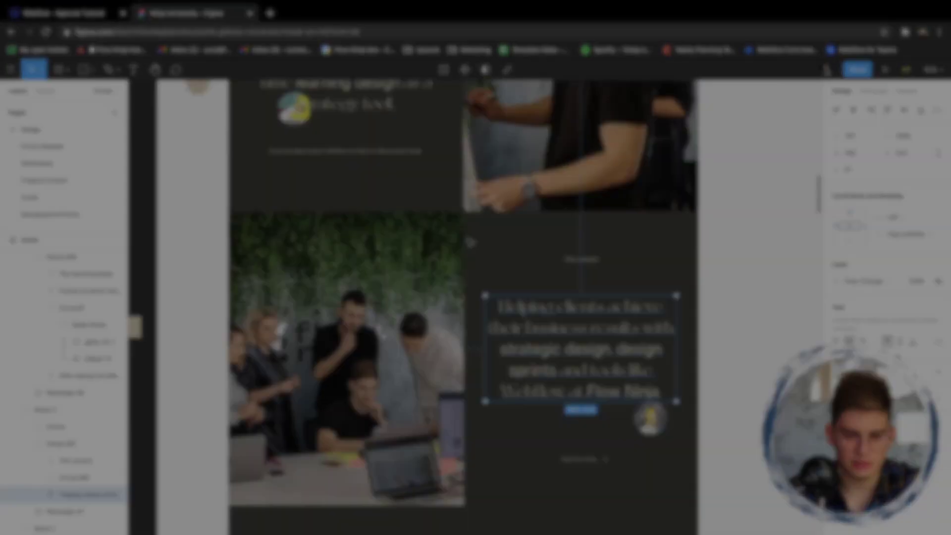
scroll(469, 241, "down", 5)
left_click(363, 361)
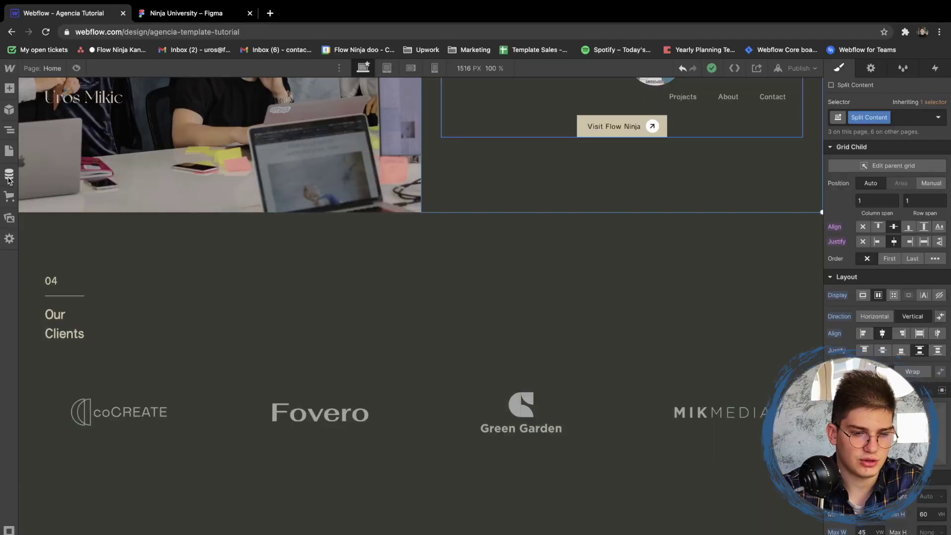
- Look through the Client Spotlights CMS collection items Green Garden 2, Fovero 2, Green Garden and Co Create
left_click(8, 176)
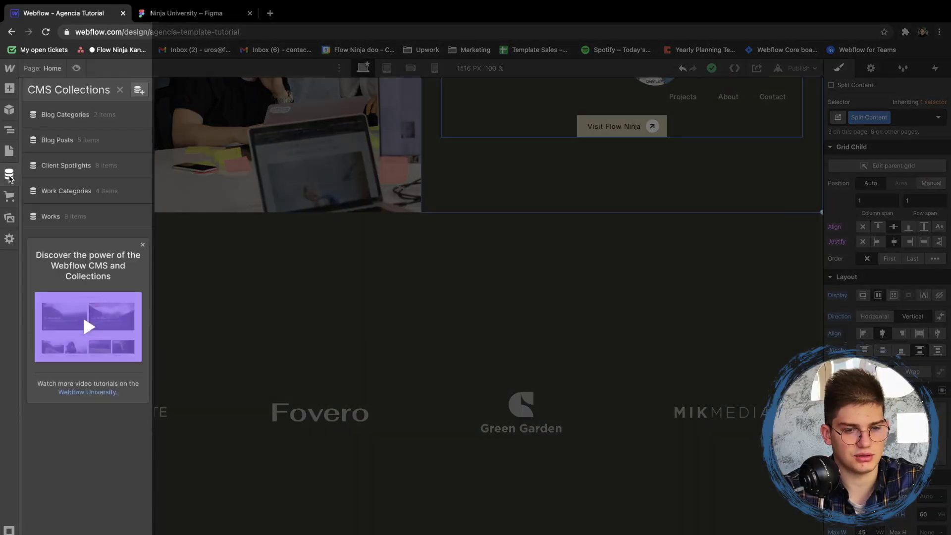
left_click(95, 171)
left_click(213, 133)
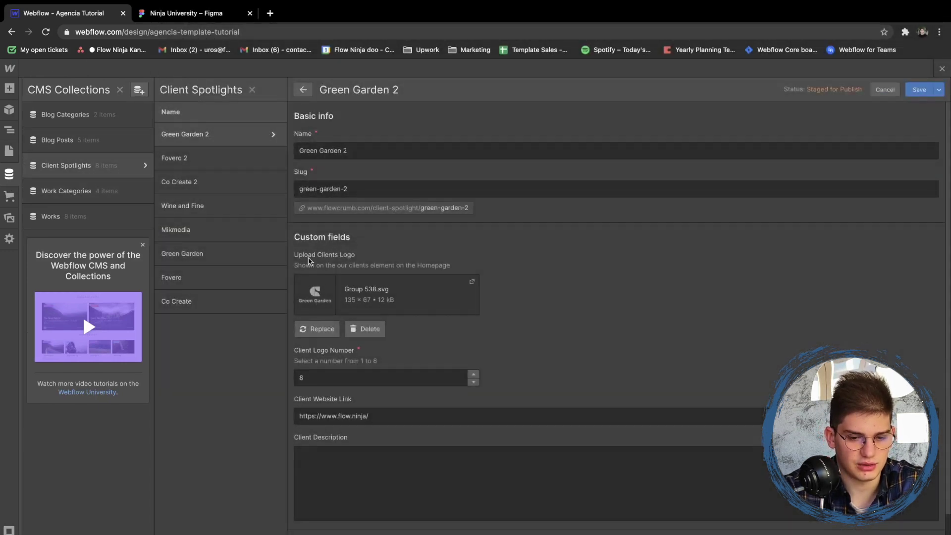
left_click(213, 157)
left_click(213, 253)
left_click(214, 302)
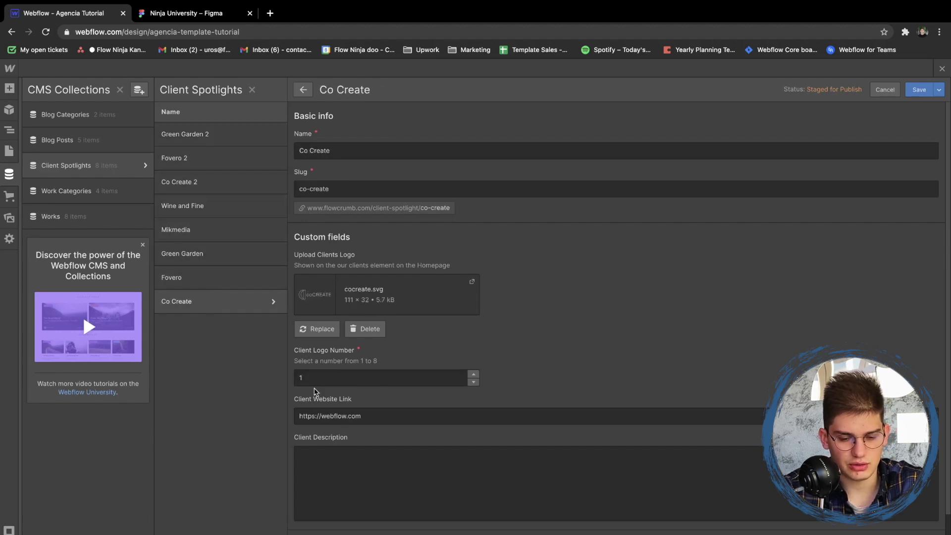
left_click(218, 132)
- Switch to Figma, move the Logo Bars group out of the Home frame onto the empty canvas above it, and ungroup it
left_click(200, 13)
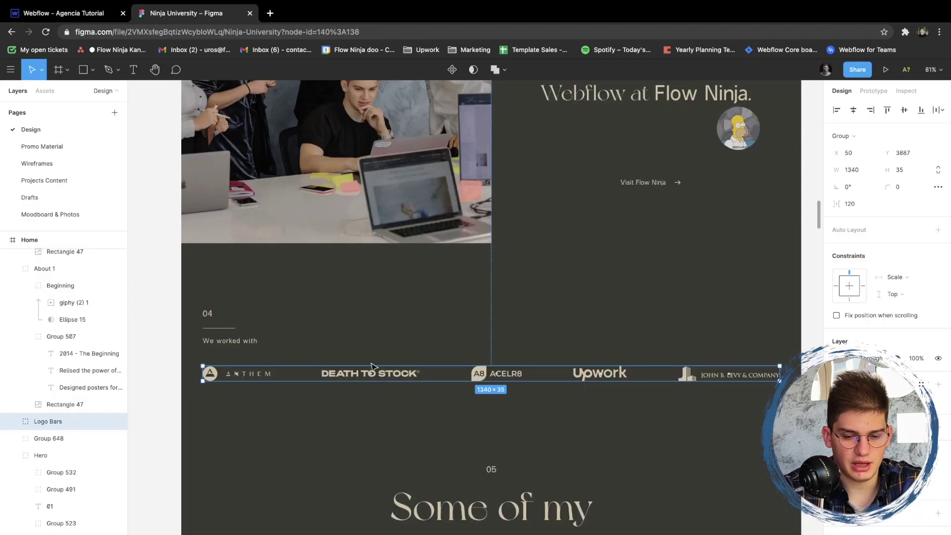
scroll(407, 397, "down", 3)
scroll(410, 222, "up", 5)
left_click_drag(407, 397, 409, 153)
scroll(408, 153, "up", 5)
key("super+shift+g")
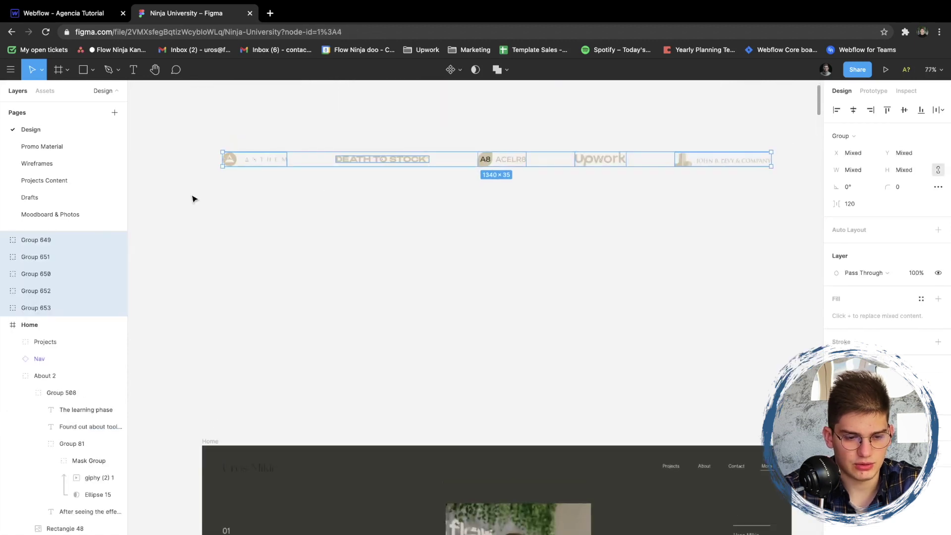
- Rename the separated logo groups as Anthem, DTS, ACELR8 and John, and overwrite ACELR8 with Upwork
left_click(45, 309)
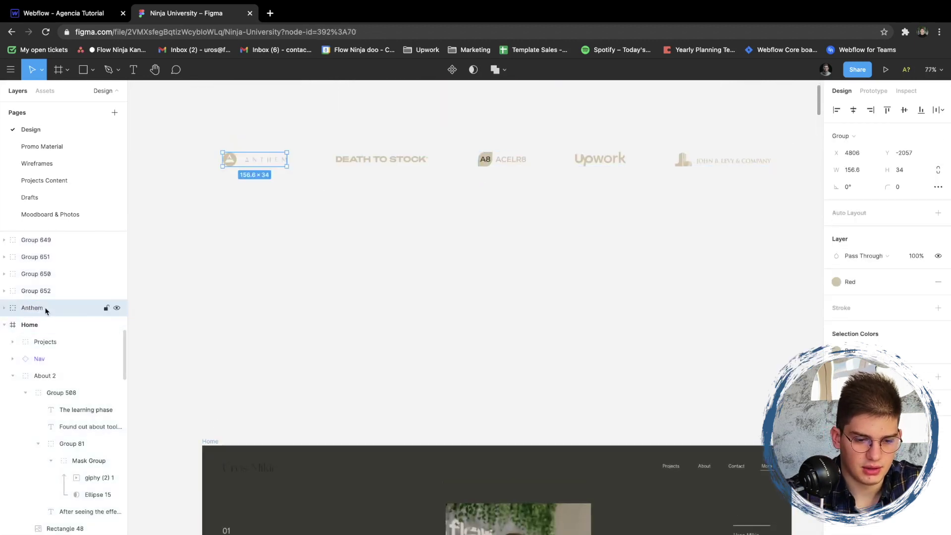
left_click(42, 294)
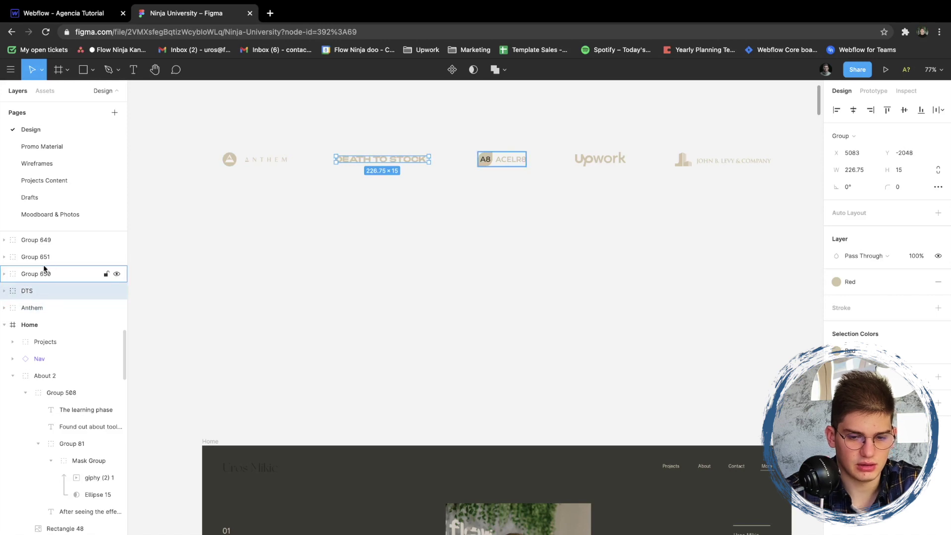
double_click(35, 276)
type("ACELR")
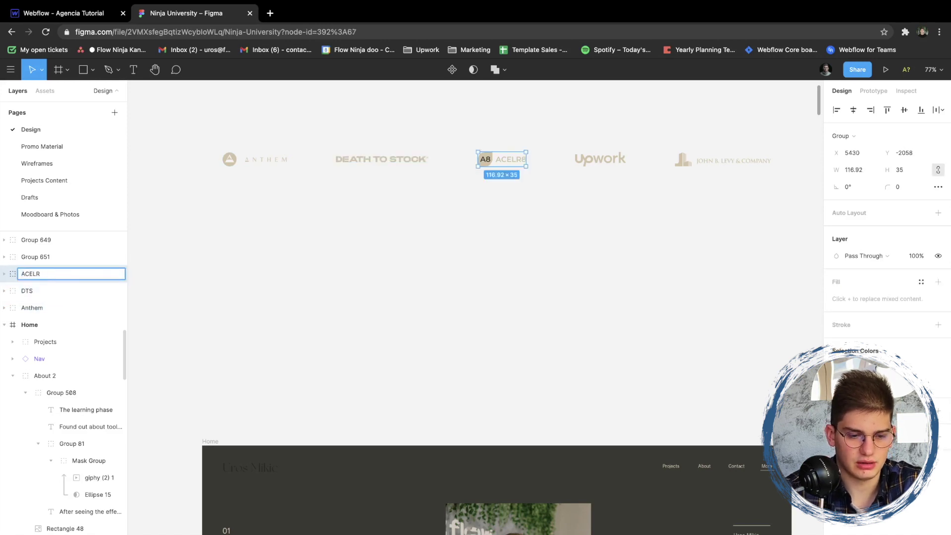
type("8")
key("Tab")
key("Tab")
type("John")
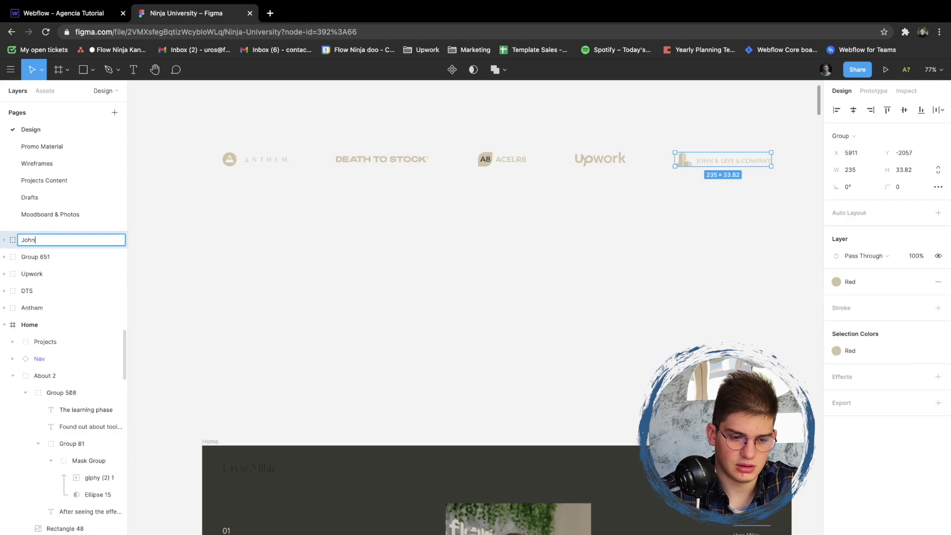
key("Return")
- Select all five logo groups and export them as SVG files
left_click(32, 308, "shift")
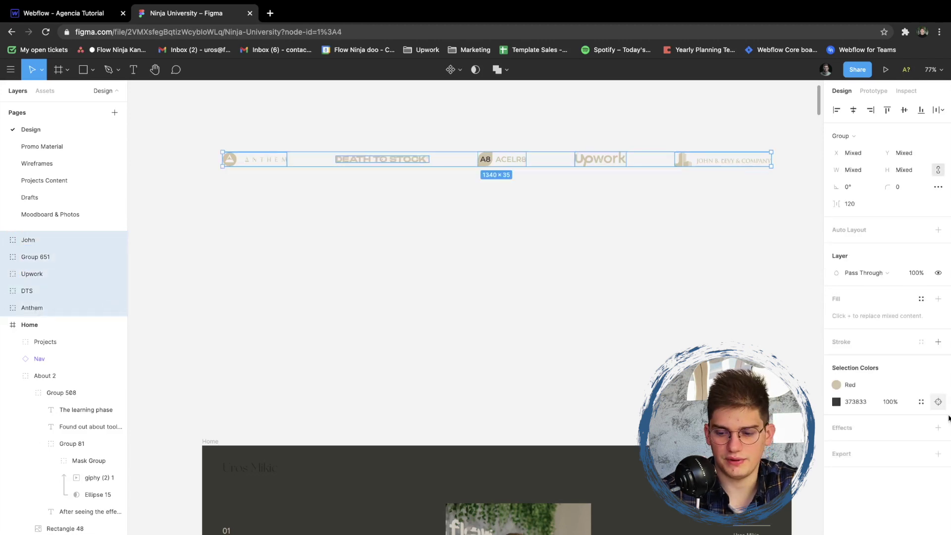
left_click(916, 487)
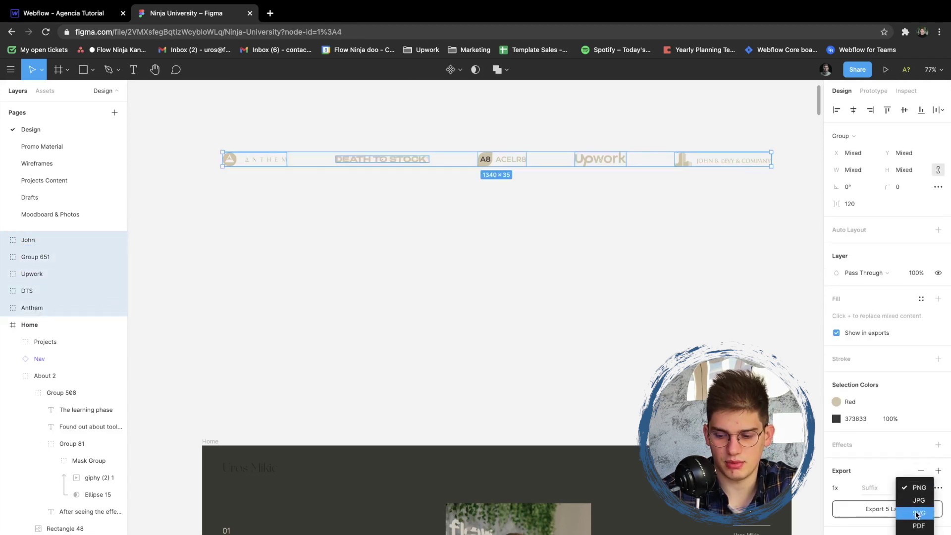
left_click(918, 512)
left_click(908, 509)
- Back in Webflow, rename the Green Garden 2 client as Anthem, replace its logo with Anthem.svg, and save the item
left_click(74, 15)
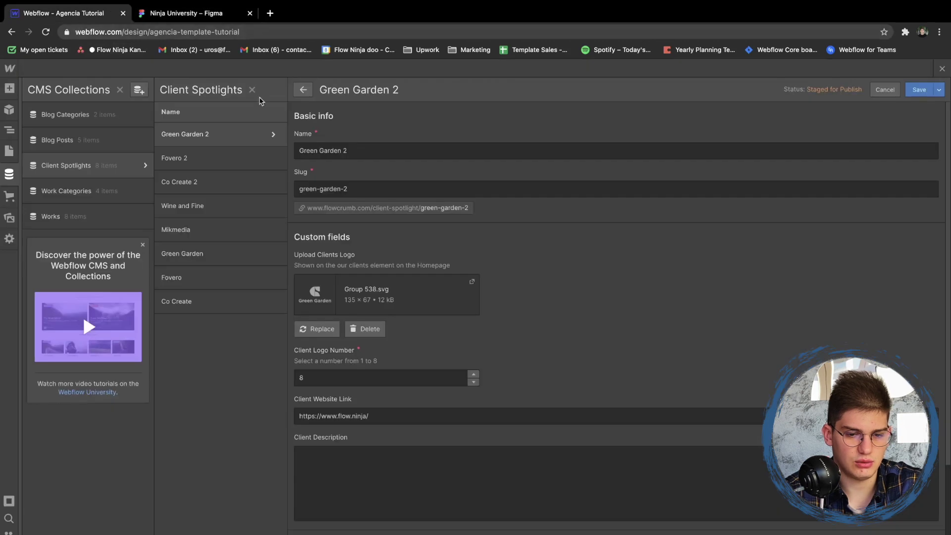
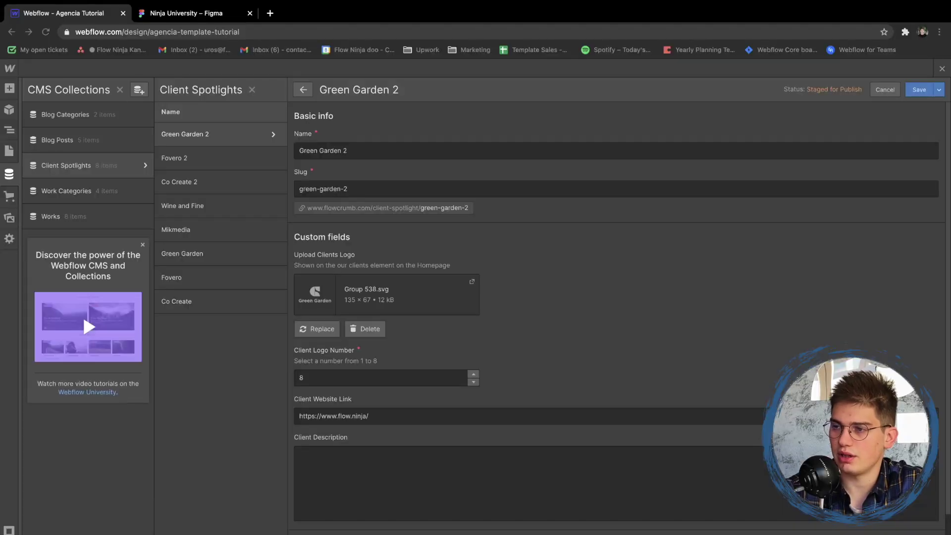
triple_click(360, 145)
type("Anthem")
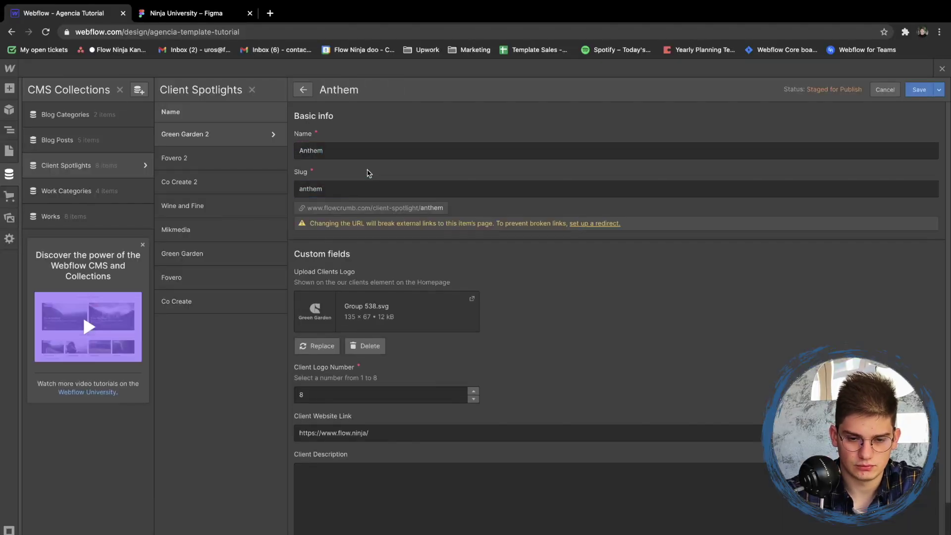
left_click(357, 345)
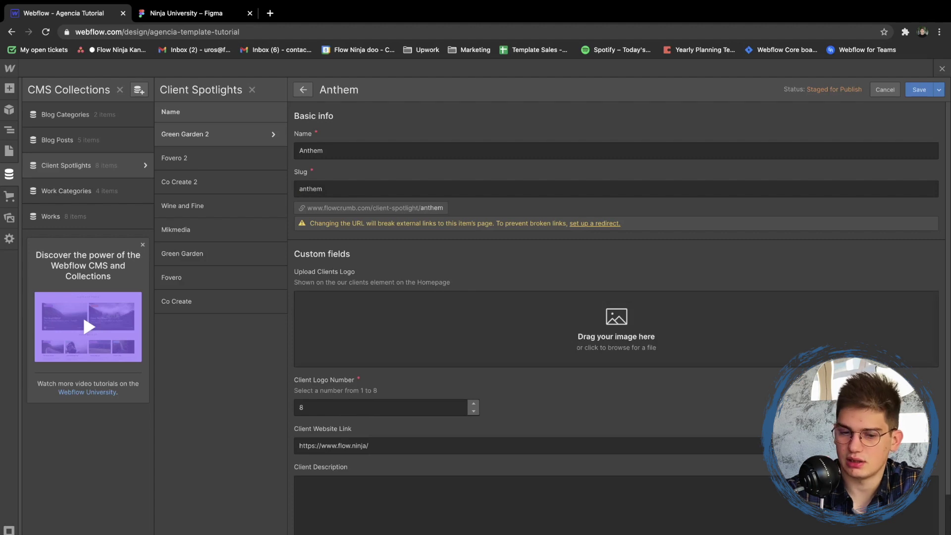
left_click_drag(639, 376, 634, 342)
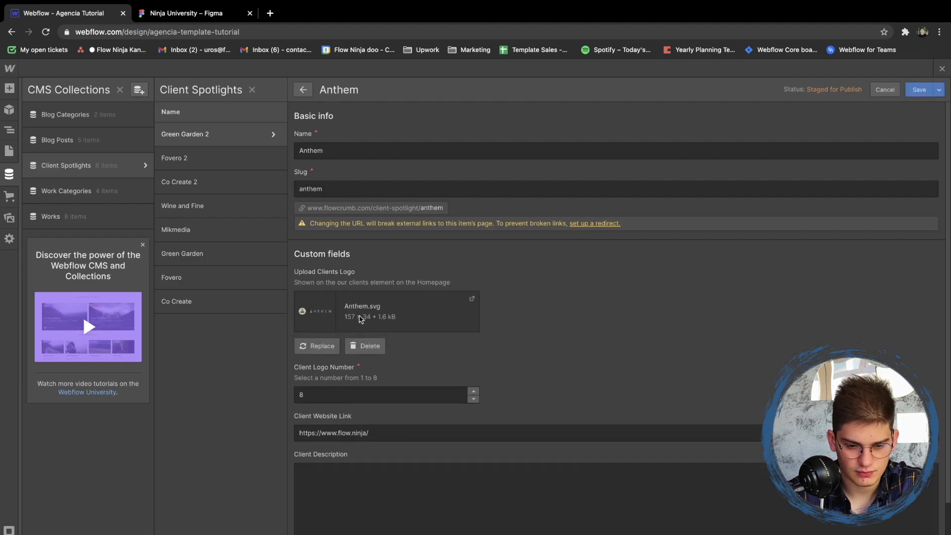
scroll(409, 323, "down", 1)
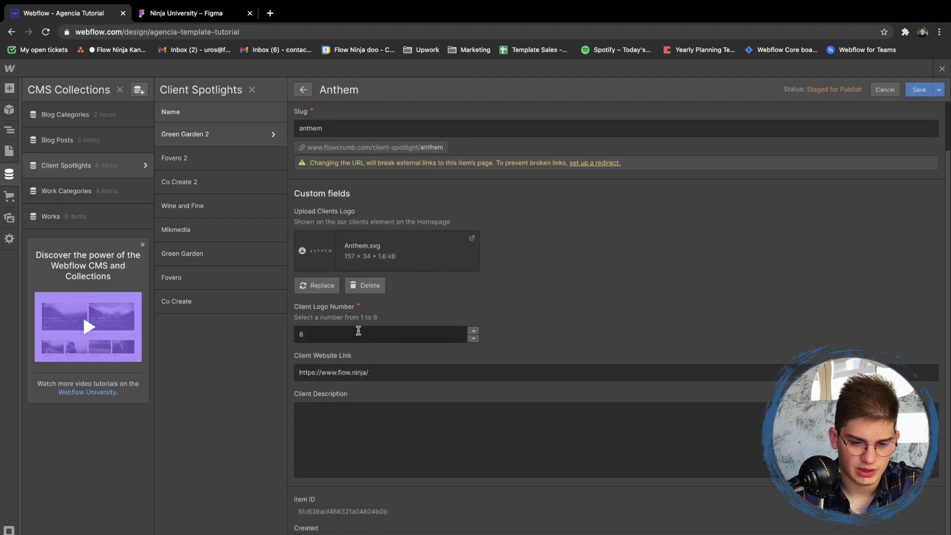
scroll(353, 374, "up", 1)
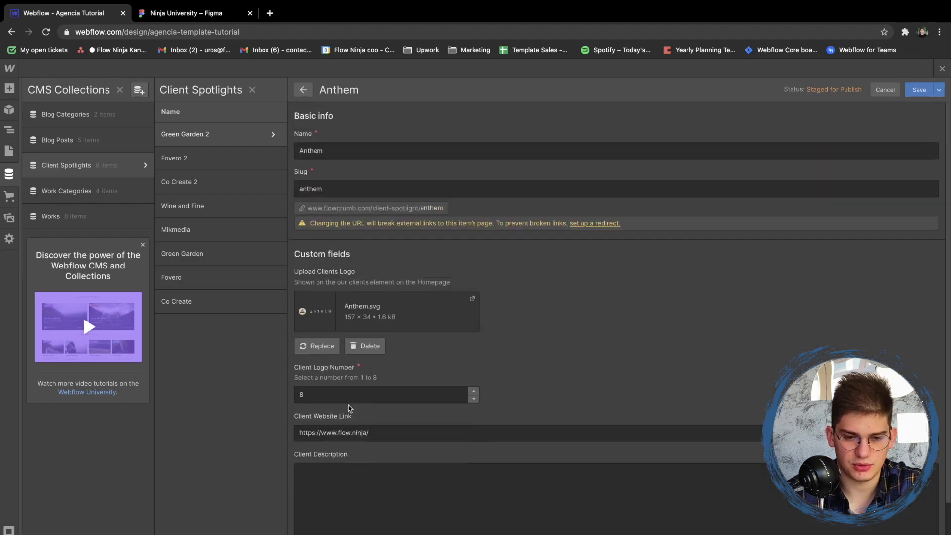
left_click(916, 90)
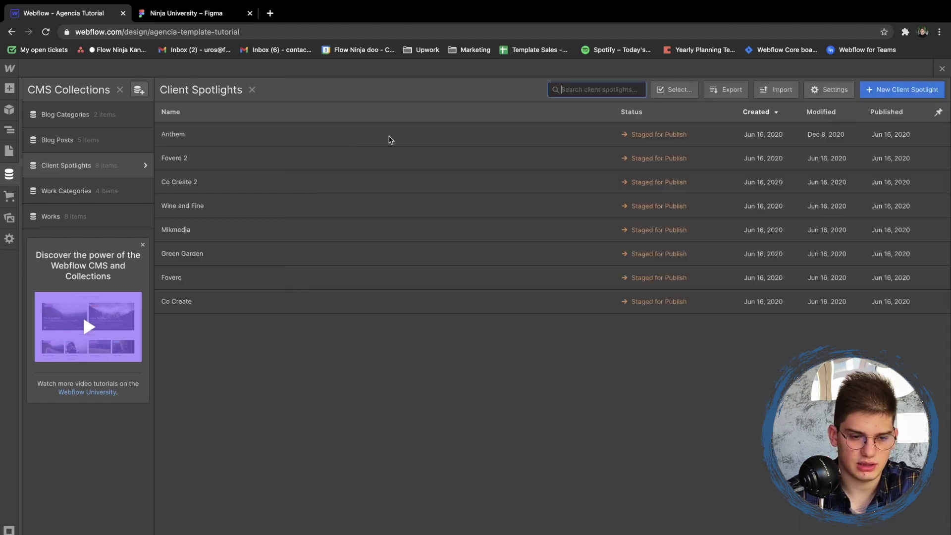
- Rename Fovero 2 as "Death to the stock photo", replace its logo with DTS.svg, set the logo number to 2, and save
left_click(277, 167)
left_click(317, 151)
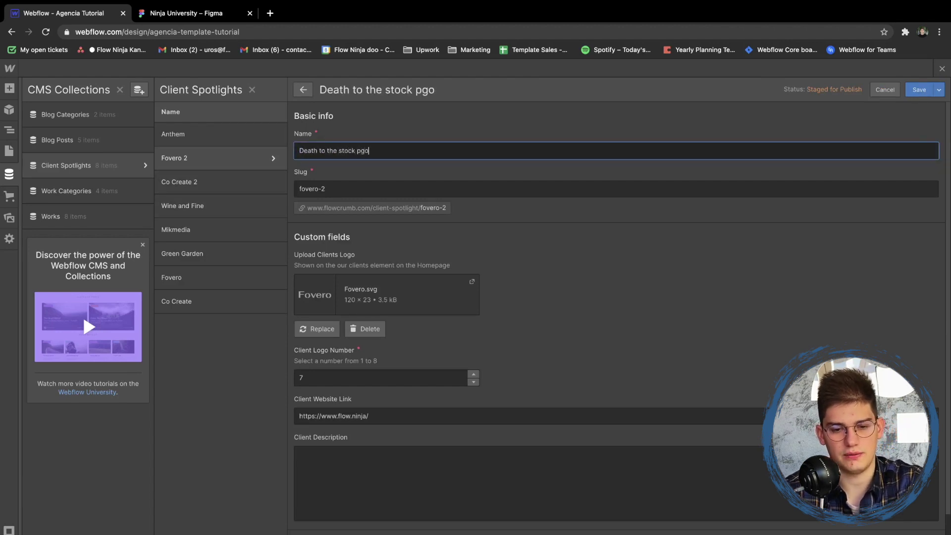
type("Death to the stock photo")
left_click(358, 347)
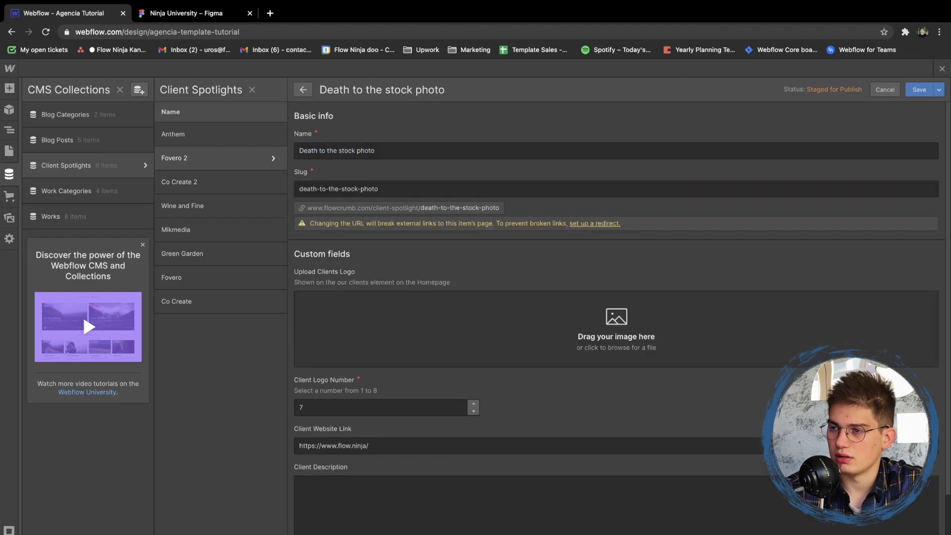
left_click_drag(565, 528, 580, 366)
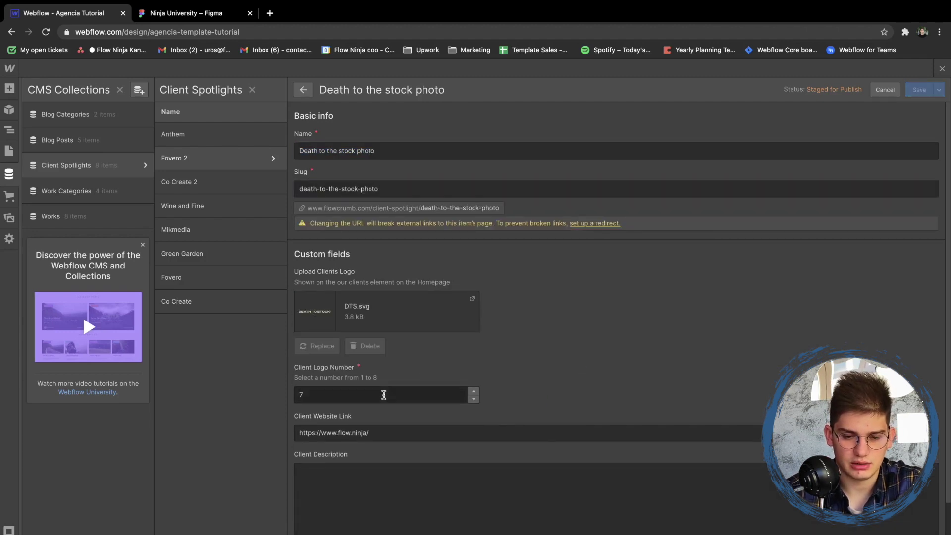
double_click(382, 395)
left_click(478, 349)
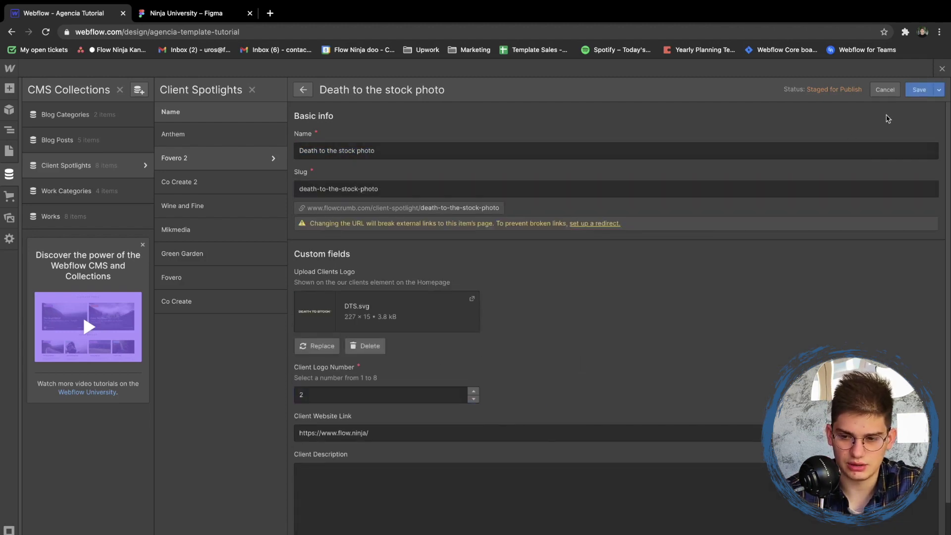
left_click(918, 90)
- Set the Anthem client's logo number to 1
left_click(248, 136)
left_click(356, 385)
key("BackSpace")
type("1")
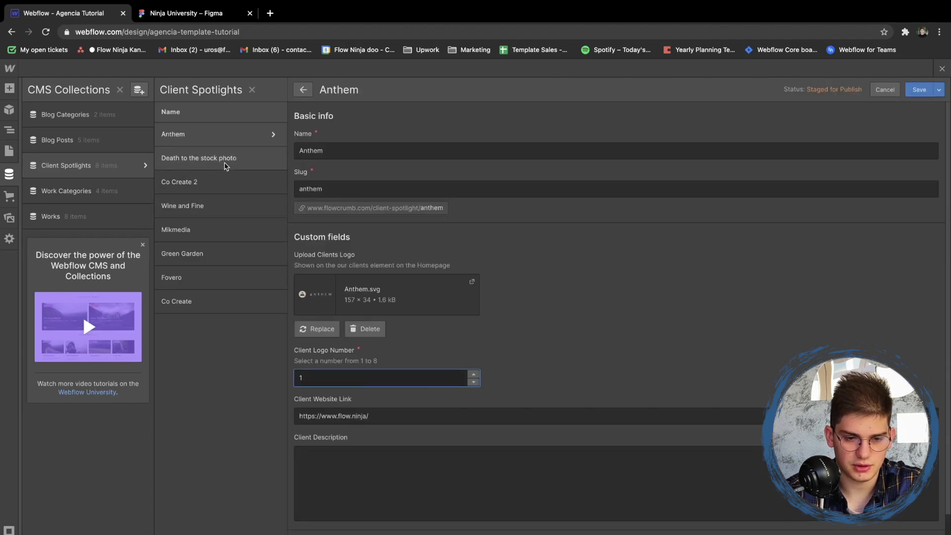
- Rename the Co Create 2 client as Upwork, replace its logo with Upwork.svg, and set the slug to "upwork"
left_click(227, 159)
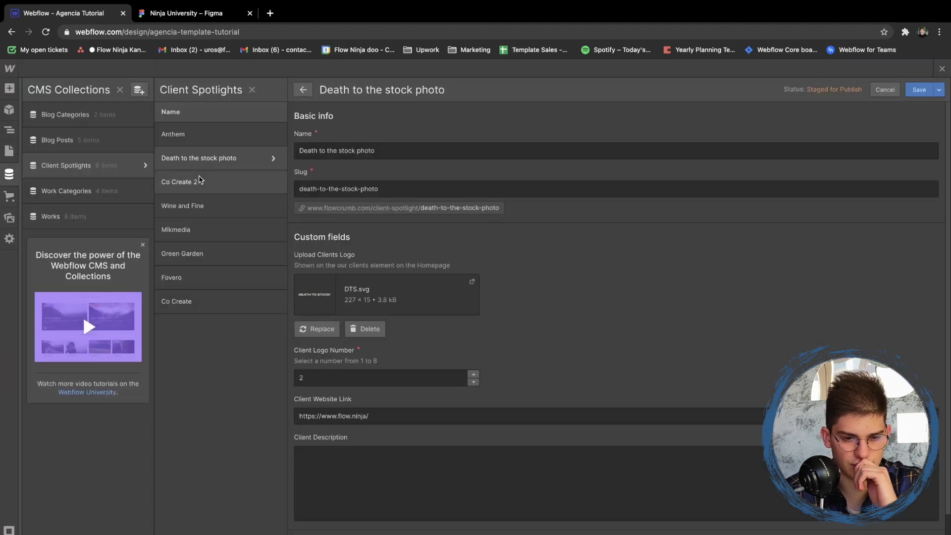
left_click(192, 182)
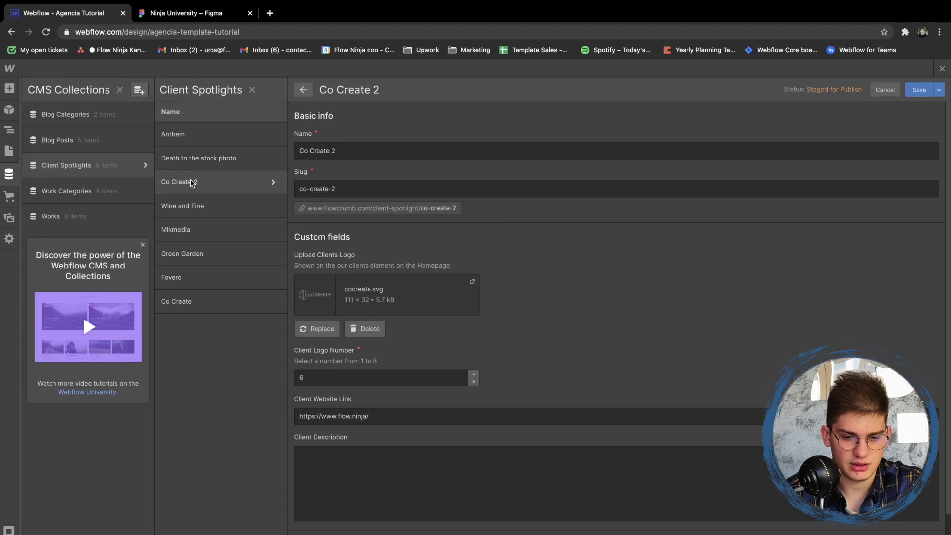
left_click(369, 330)
left_click_drag(950, 313, 639, 290)
triple_click(362, 154)
type("Upwork")
key("Tab")
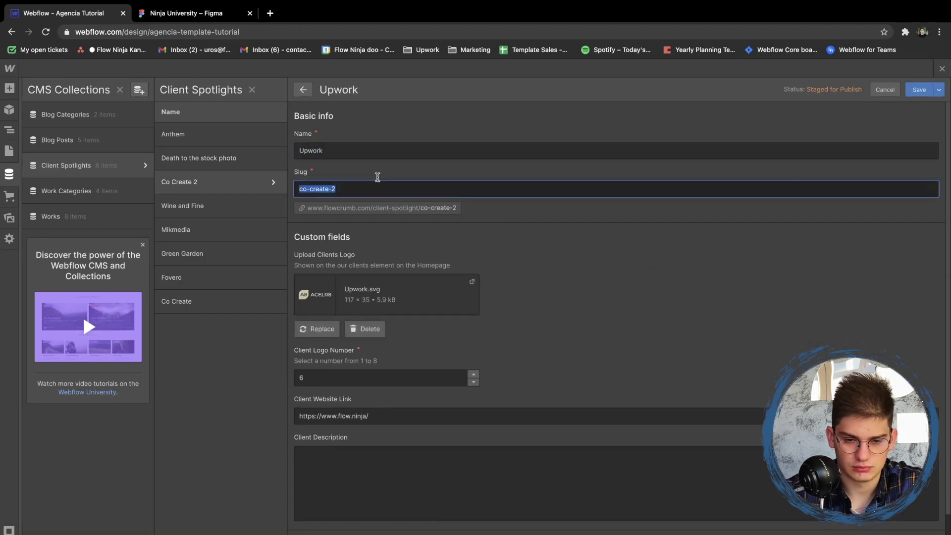
type("upwork")
- Set the edited client's logo number to 3 and save the item
scroll(383, 288, "down", 2)
double_click(384, 297)
type("3")
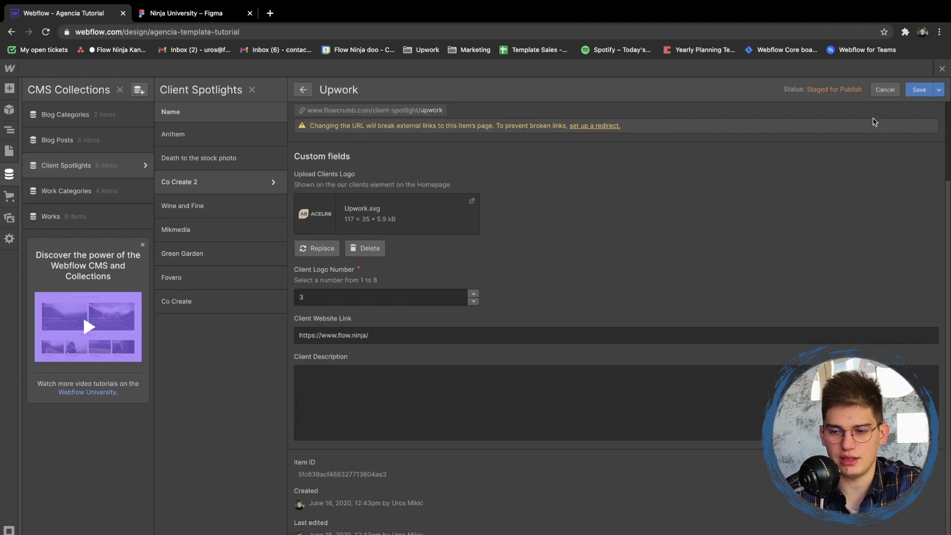
left_click(917, 90)
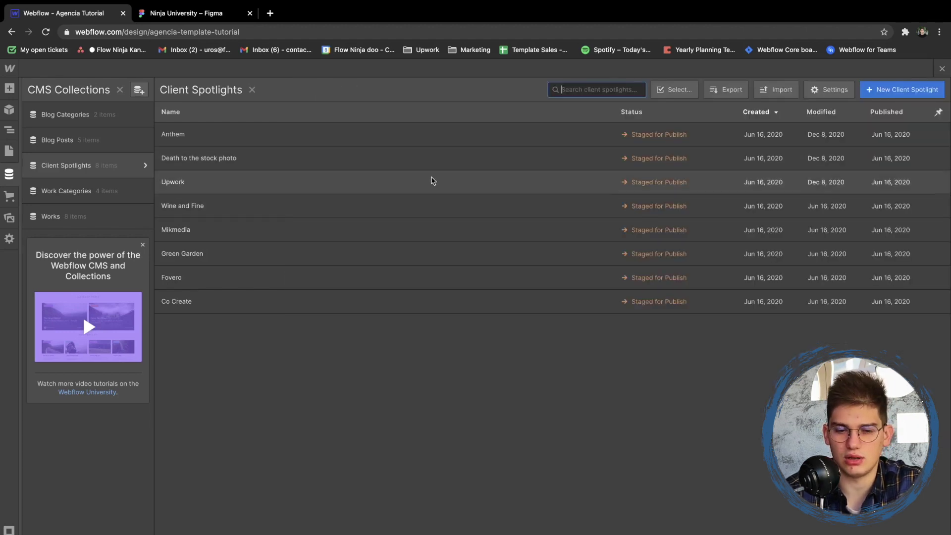
- Set the Wine and Fine client's logo number to 4 and replace its logo with Group 651.svg
left_click(193, 208)
left_click(189, 227)
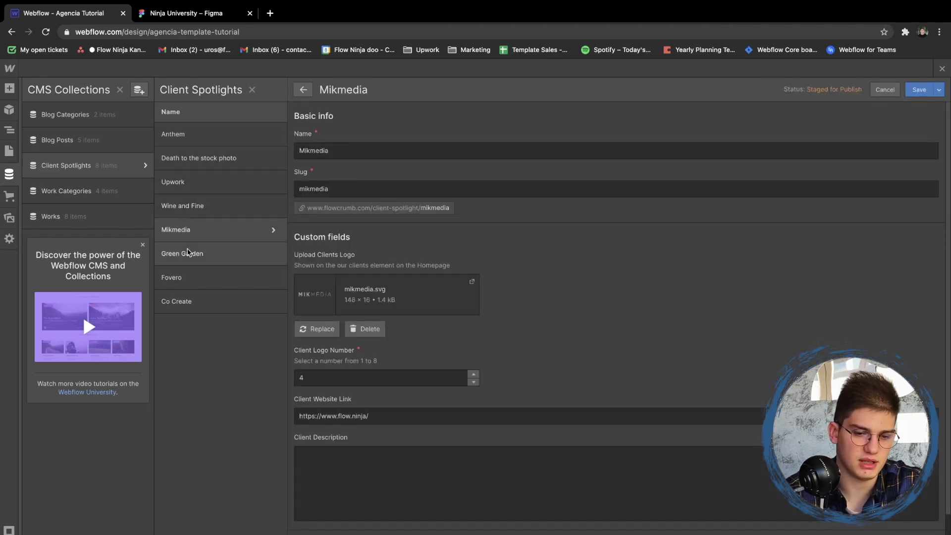
left_click(192, 258)
left_click(212, 201)
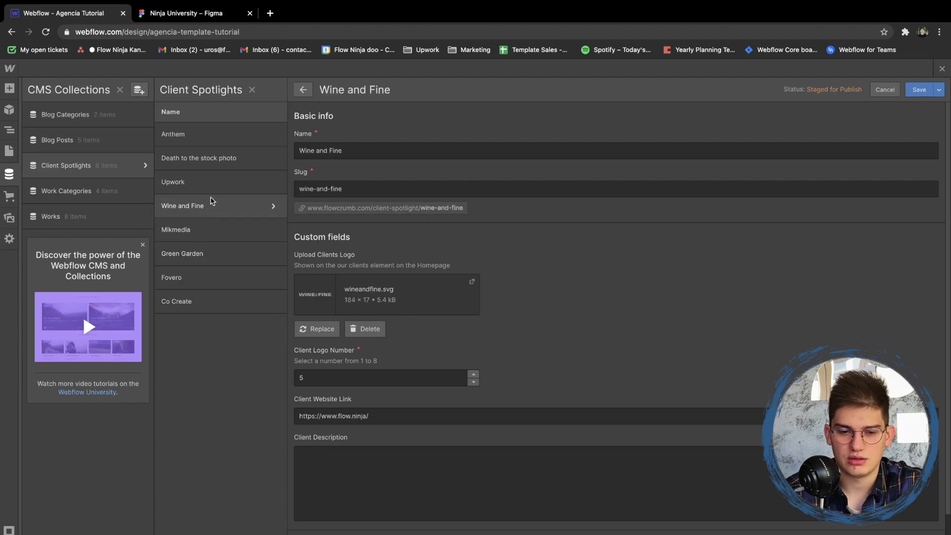
double_click(408, 383)
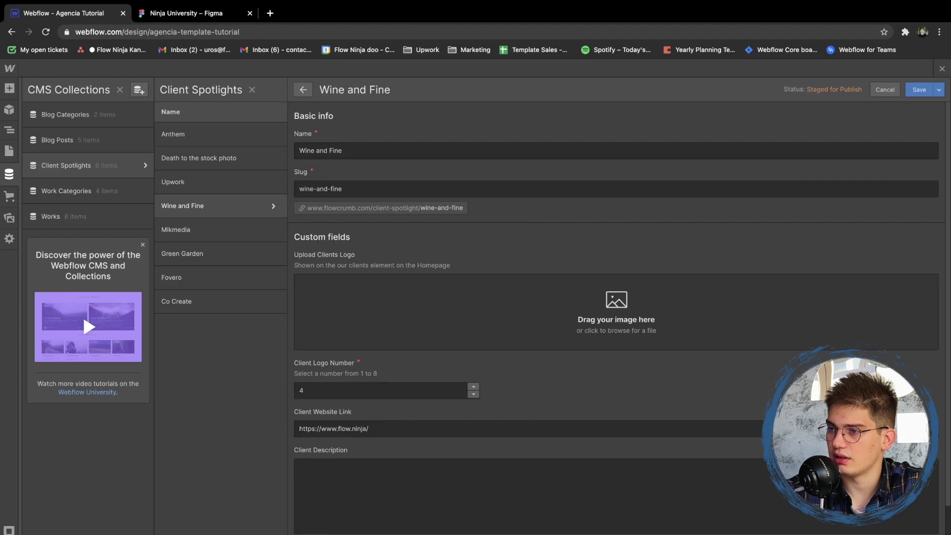
left_click_drag(649, 534, 569, 347)
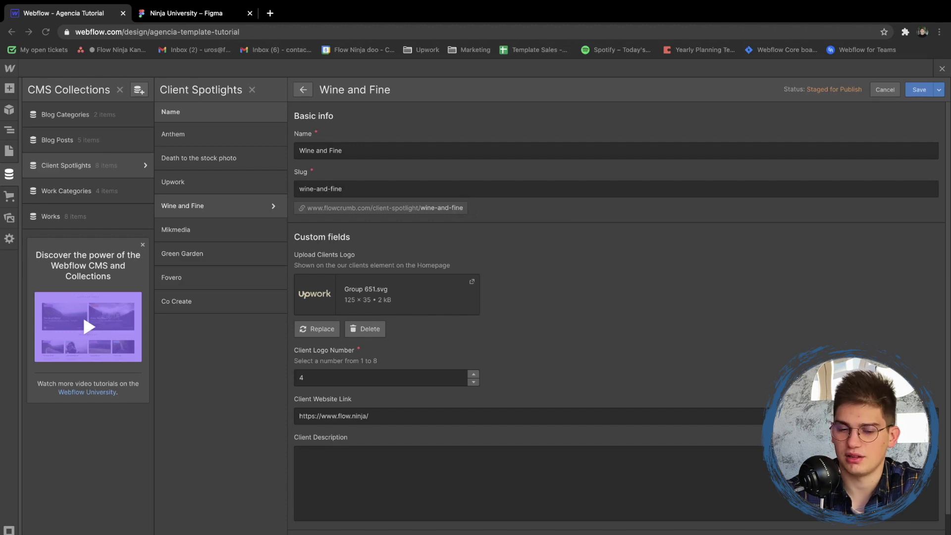
- Rename the Wine and Fine client as Upwork and save the item
left_click(352, 151)
key("ctrl+a")
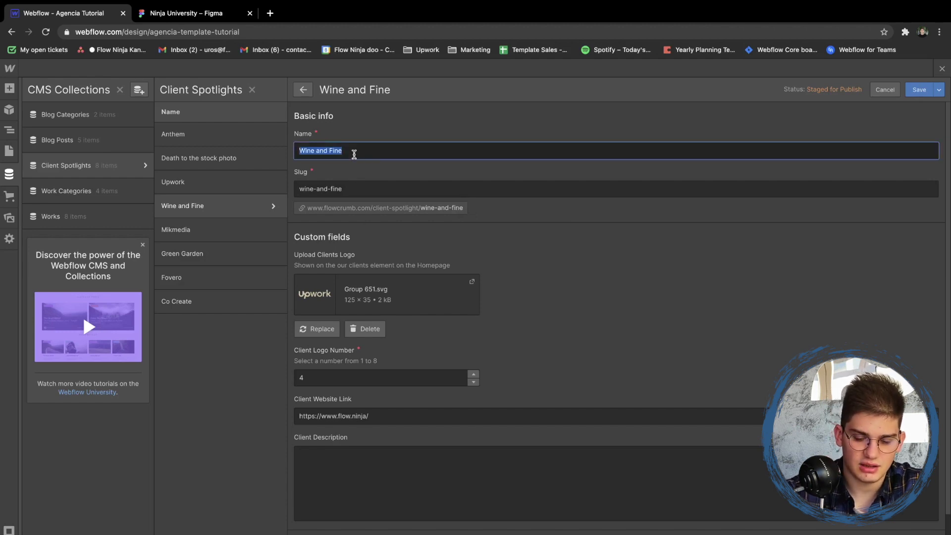
type("Upwork")
key("Tab")
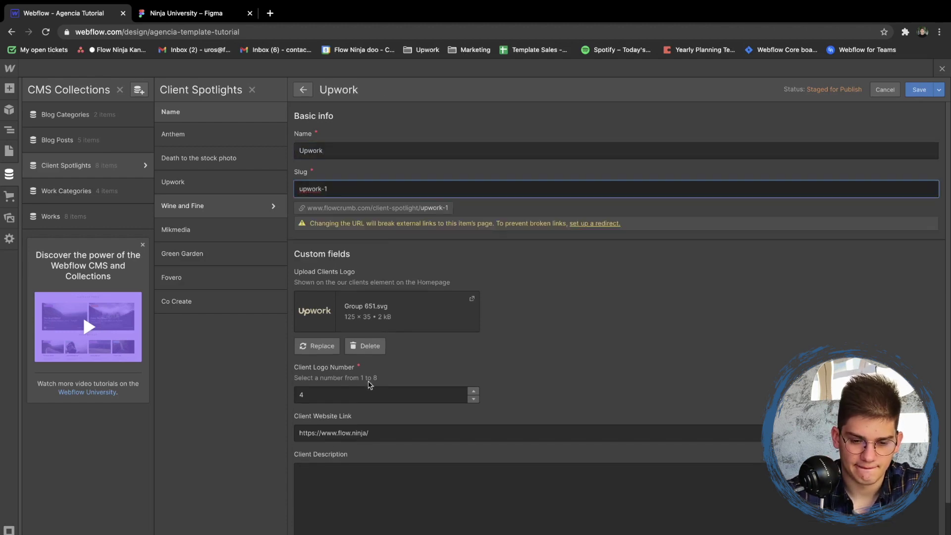
key("Tab")
left_click(918, 101)
left_click(918, 91)
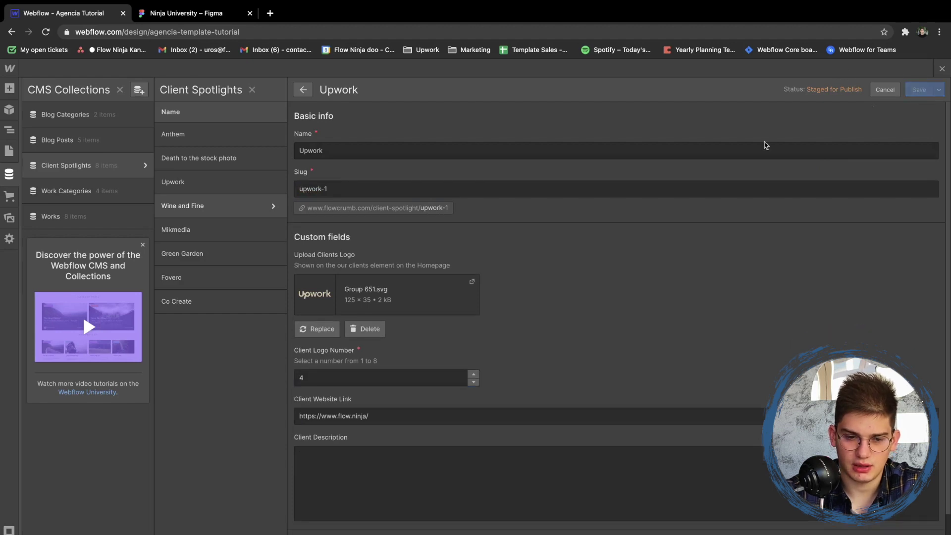
- Rename the Upwork client with logo number 3 as Acelr8, upload Upwork.svg as its logo again, and save
left_click(195, 187)
left_click(340, 149)
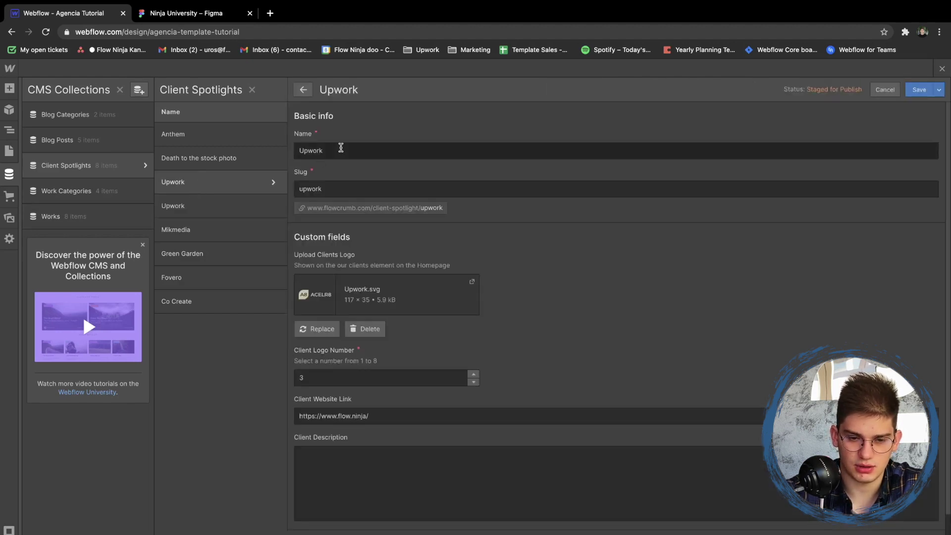
key("ctrl+a")
type("Acelr8")
left_click(366, 344)
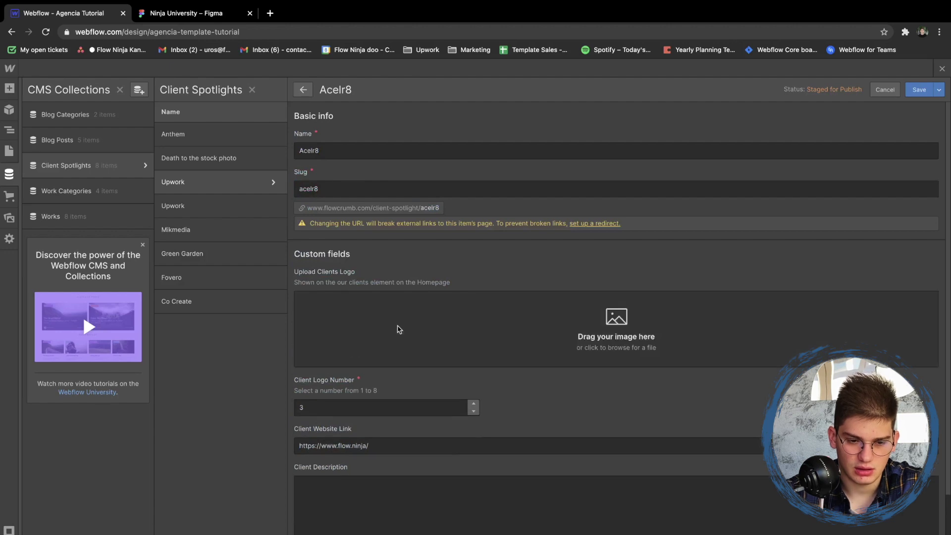
left_click(397, 329)
double_click(389, 245)
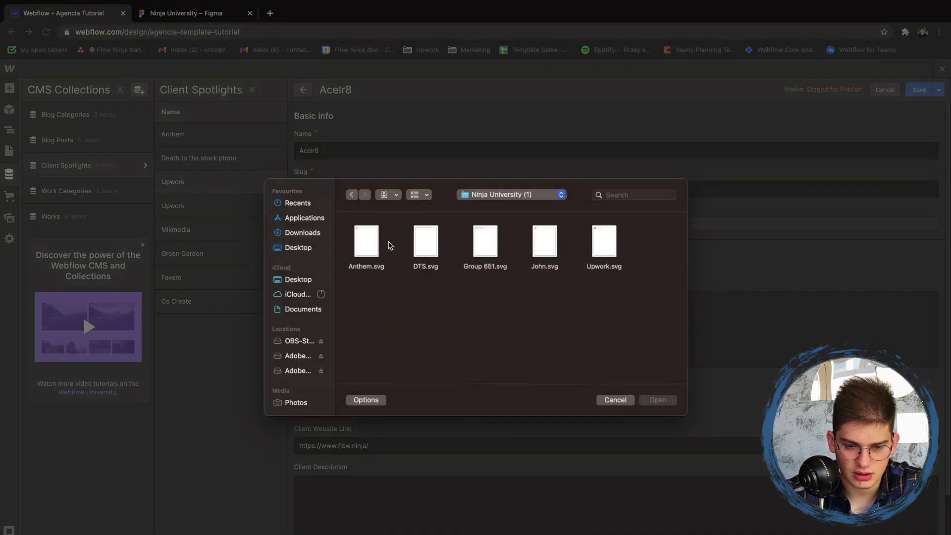
double_click(611, 233)
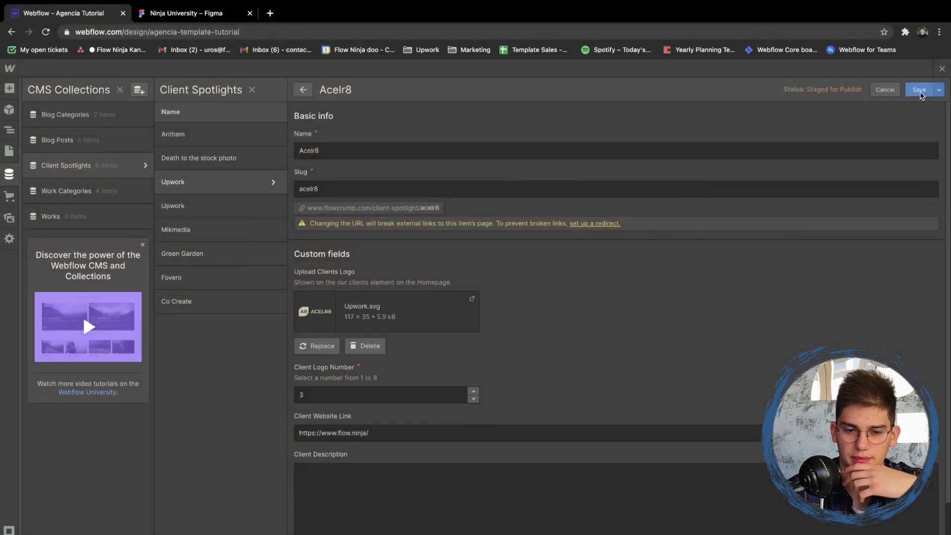
left_click(920, 90)
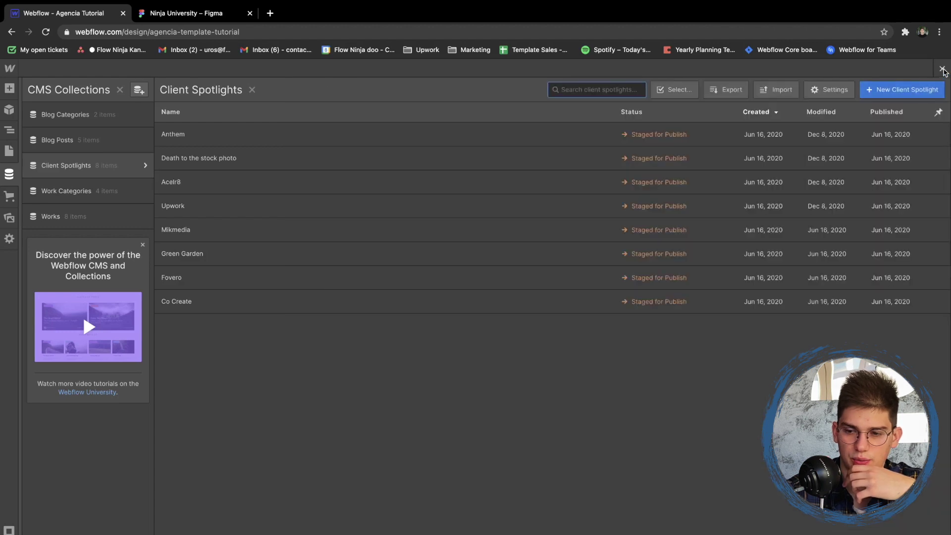
- Add the Client Logo Number column to the Client Spotlights list and sort the items by it in ascending order
left_click(942, 69)
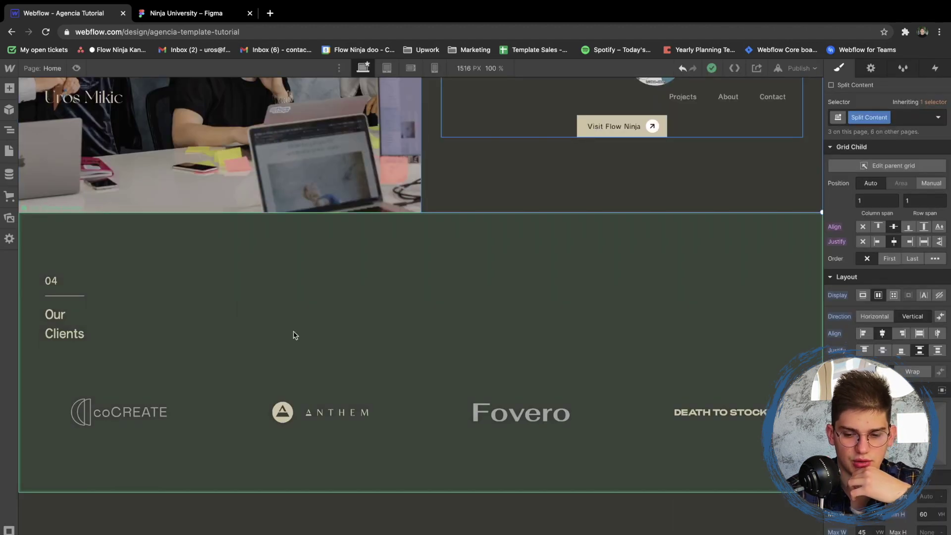
left_click(8, 172)
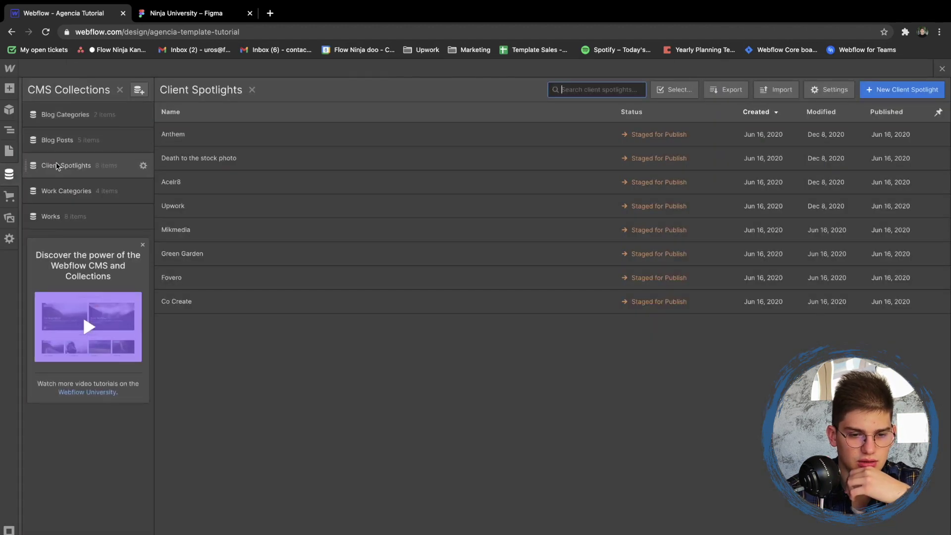
left_click(938, 113)
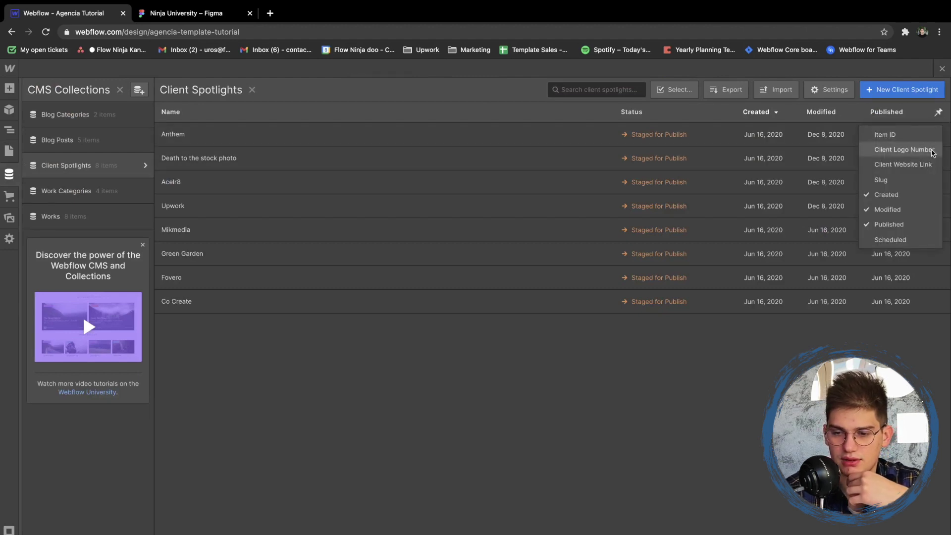
left_click(911, 149)
left_click(705, 113)
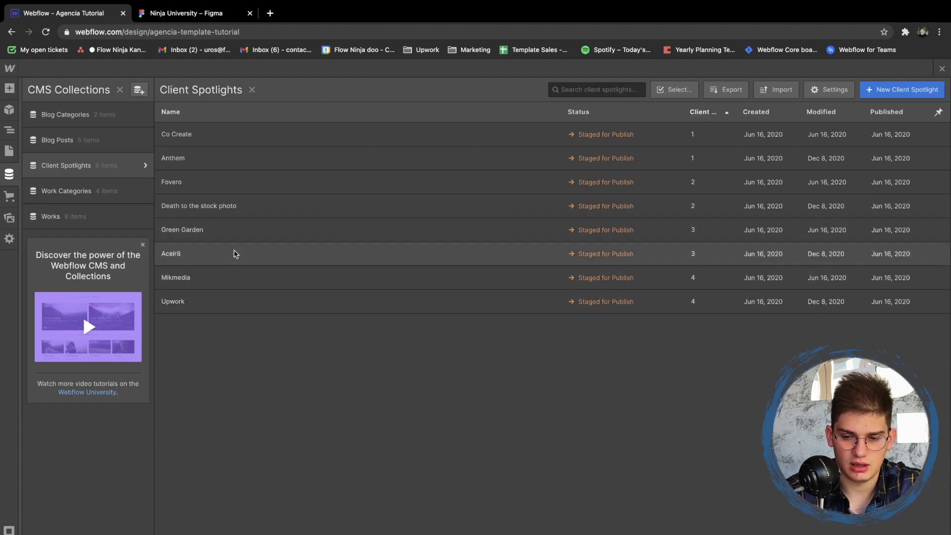
- Set Mikmedia's logo number to 5 and Green Garden's to 6, saving each item
left_click(227, 277)
double_click(334, 376)
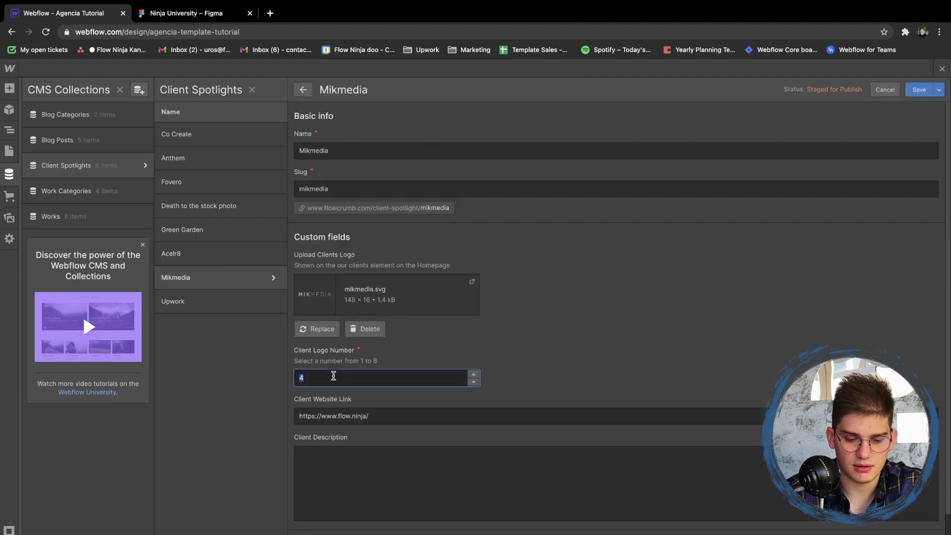
left_click(917, 90)
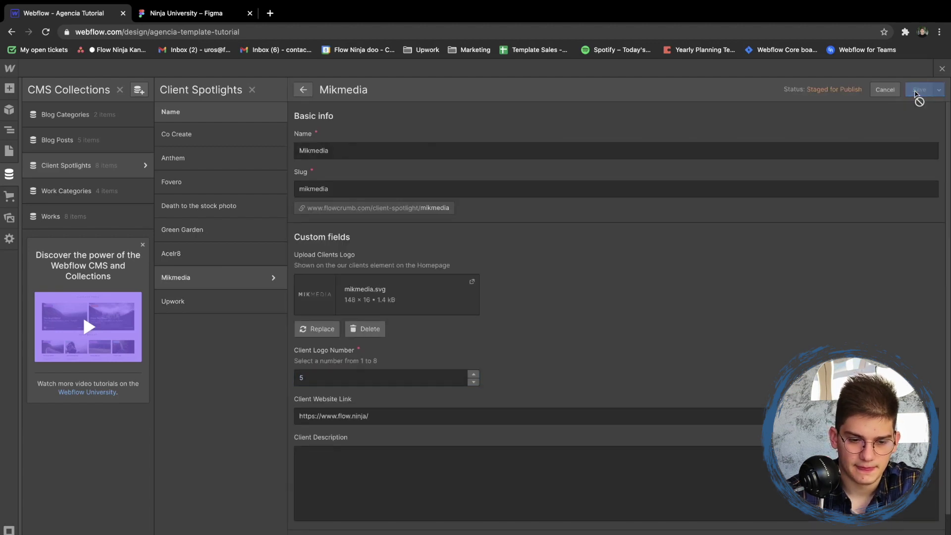
left_click(202, 240)
double_click(321, 372)
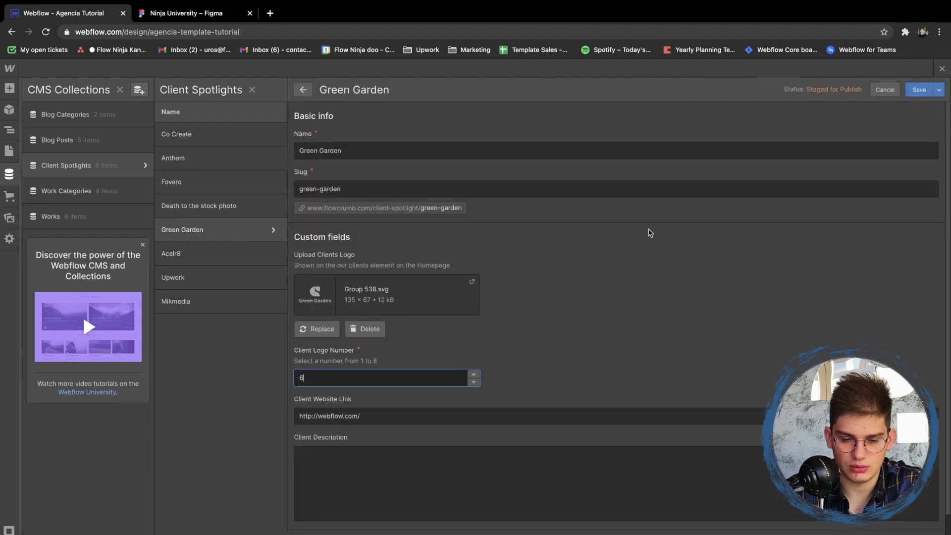
left_click(920, 89)
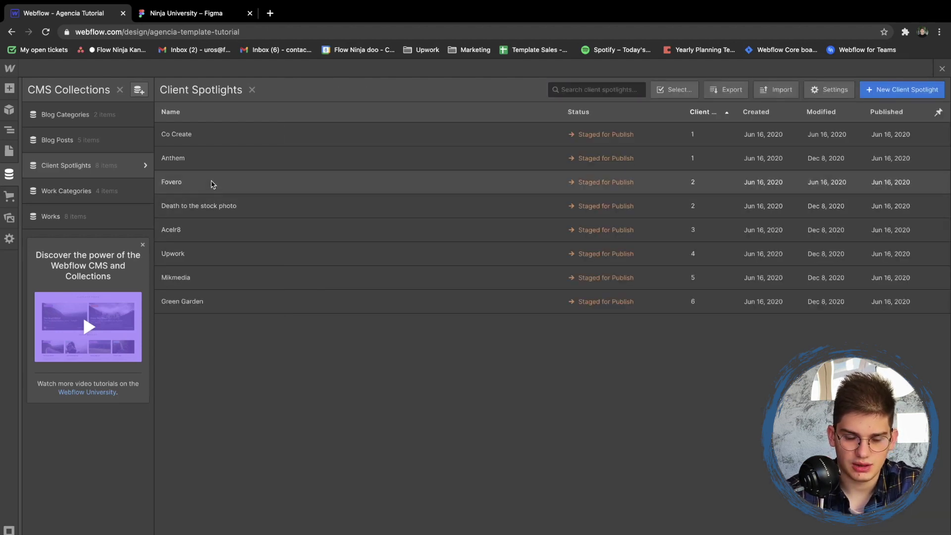
- Set Fovero's logo number to 7 and Co Create's to 8, save both, and preview the Our Clients section
left_click(212, 182)
double_click(331, 376)
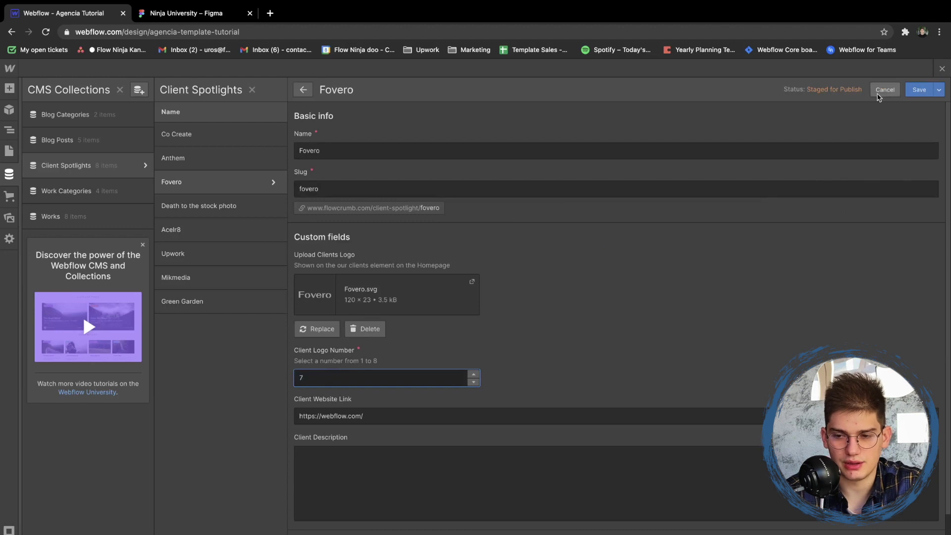
left_click(920, 90)
left_click(265, 140)
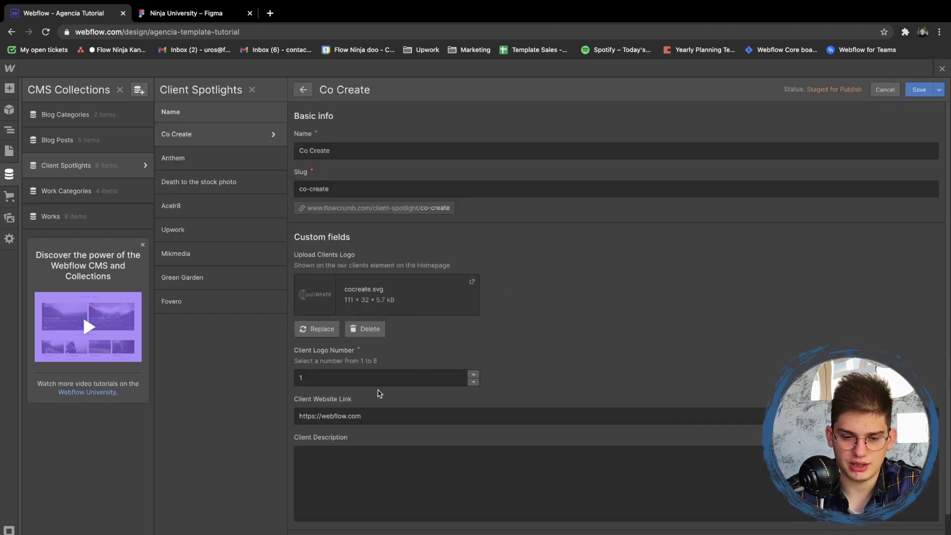
left_click(920, 90)
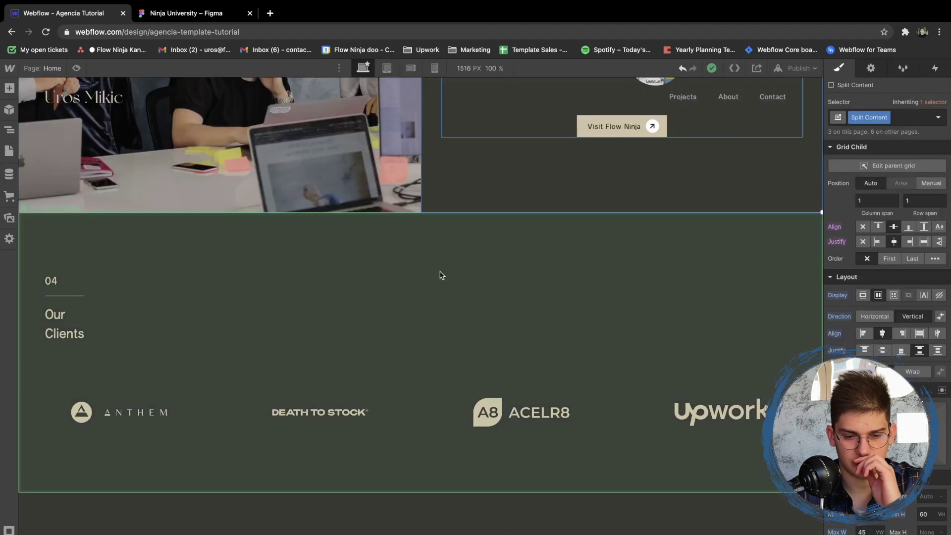
left_click(77, 68)
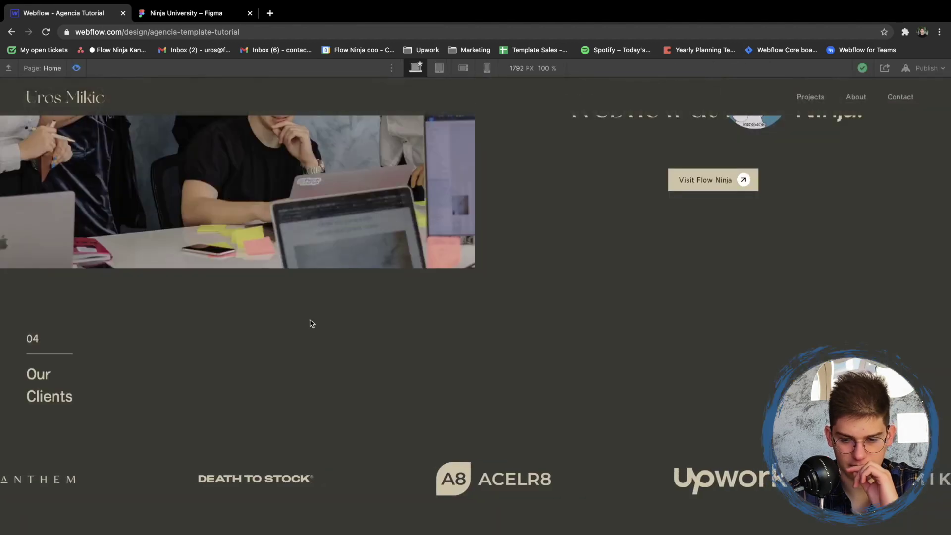
left_click(76, 68)
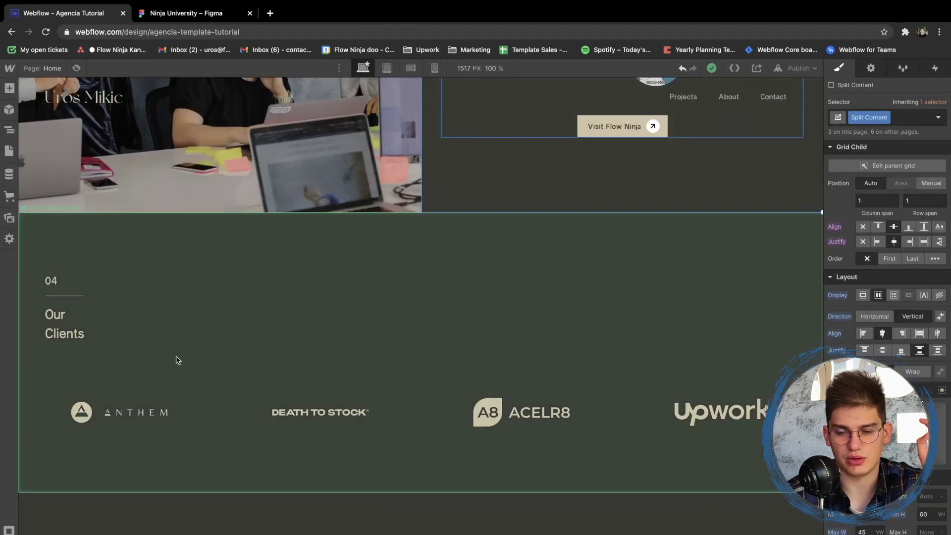
- Permanently delete the Mikmedia, Green Garden, Fovero and Co Create items from the Client Spotlights collection
left_click(9, 172)
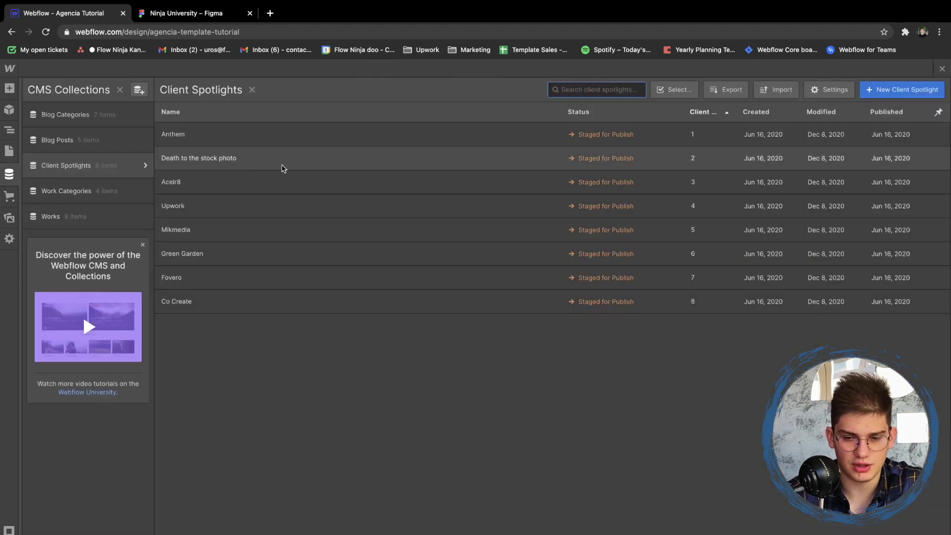
left_click(667, 94)
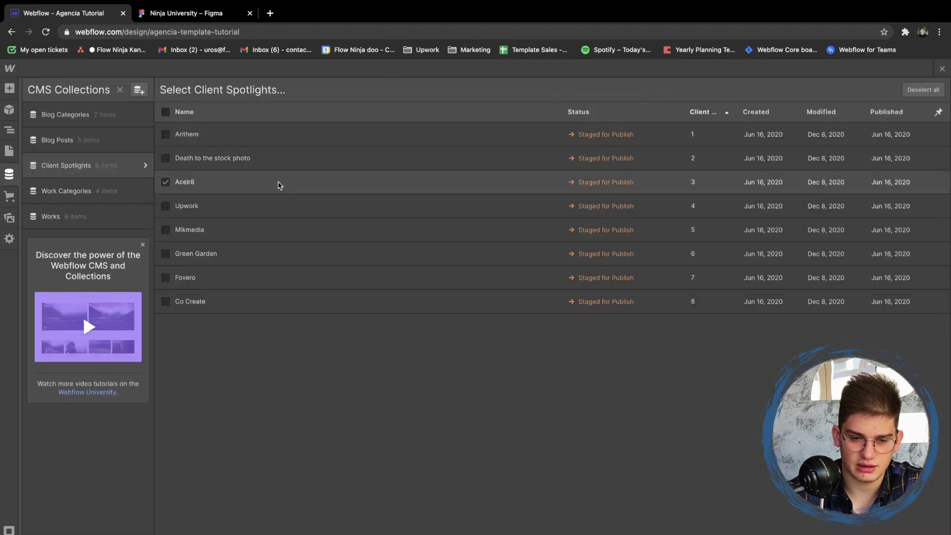
left_click(252, 223)
left_click(244, 260)
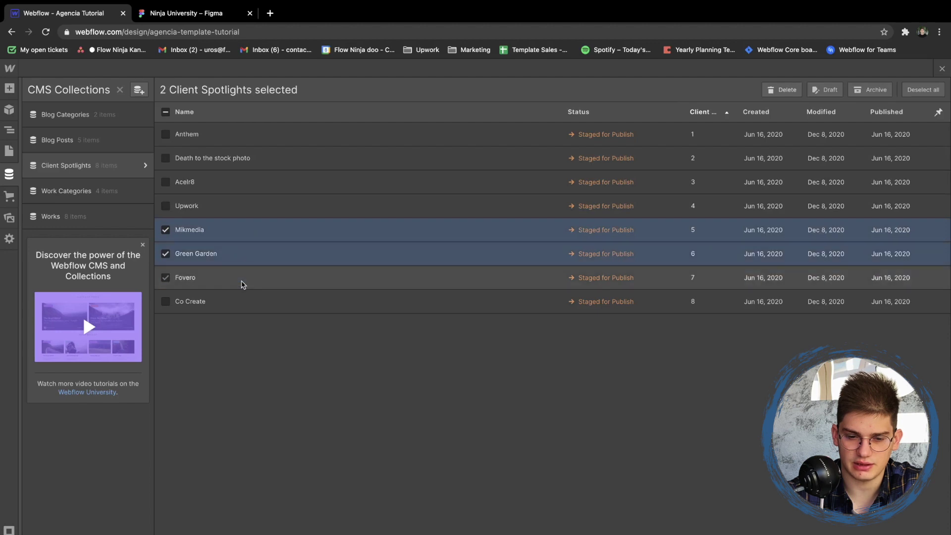
left_click(241, 281)
left_click(240, 299)
left_click(733, 132)
left_click(788, 91)
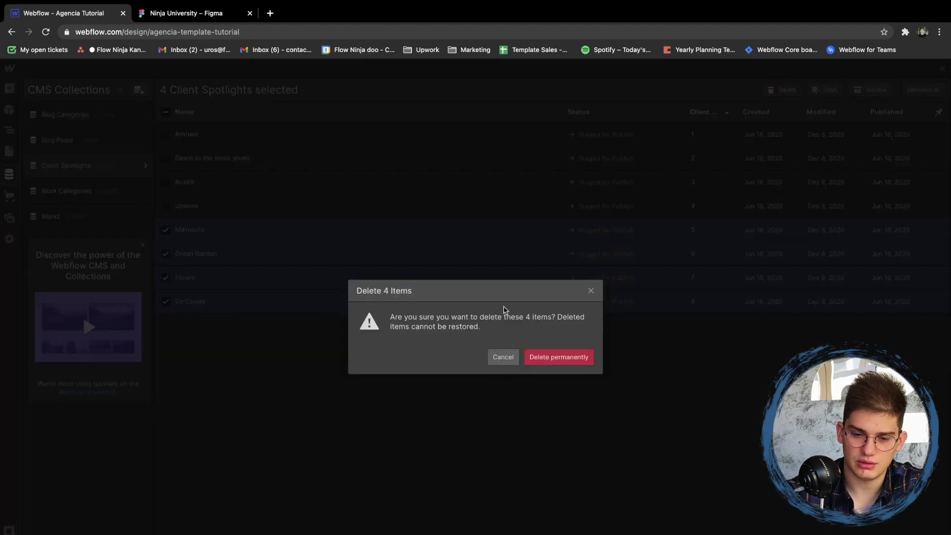
left_click(544, 355)
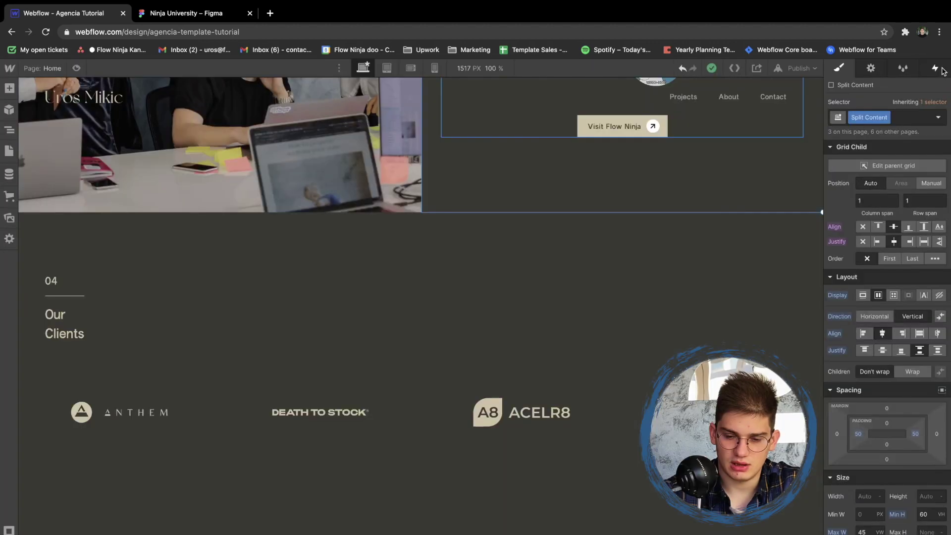
- Enter the Our Clients symbol and open the collection list settings of its first Logo List Wrapper
left_click(424, 428)
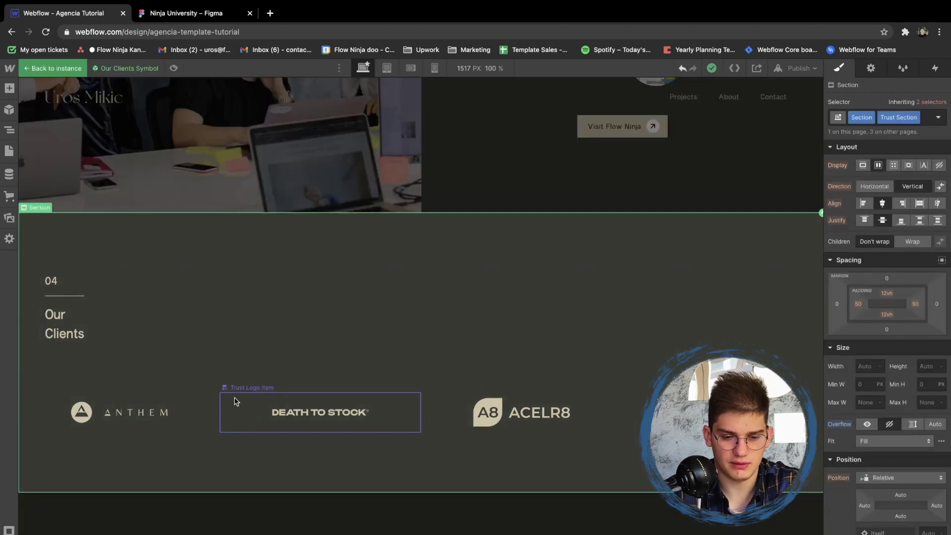
left_click(229, 408)
key("z")
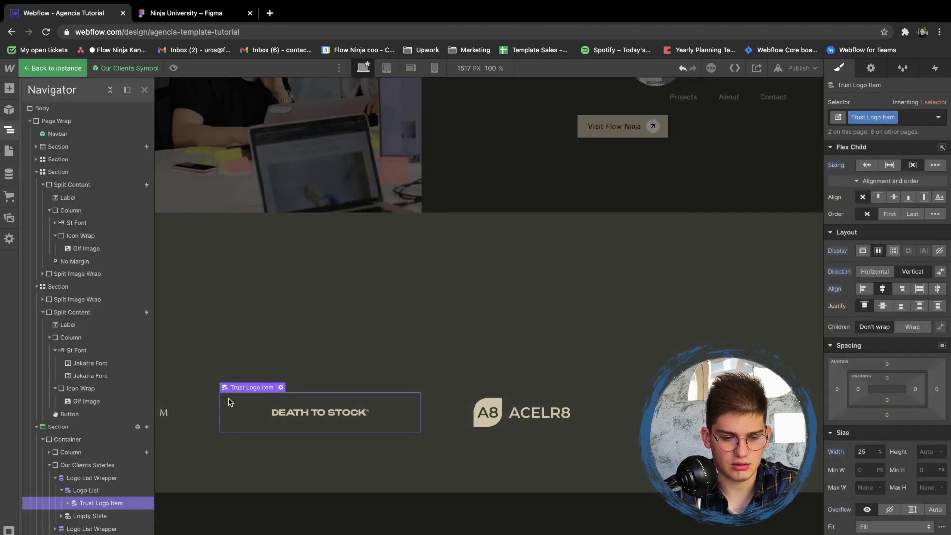
left_click(110, 90)
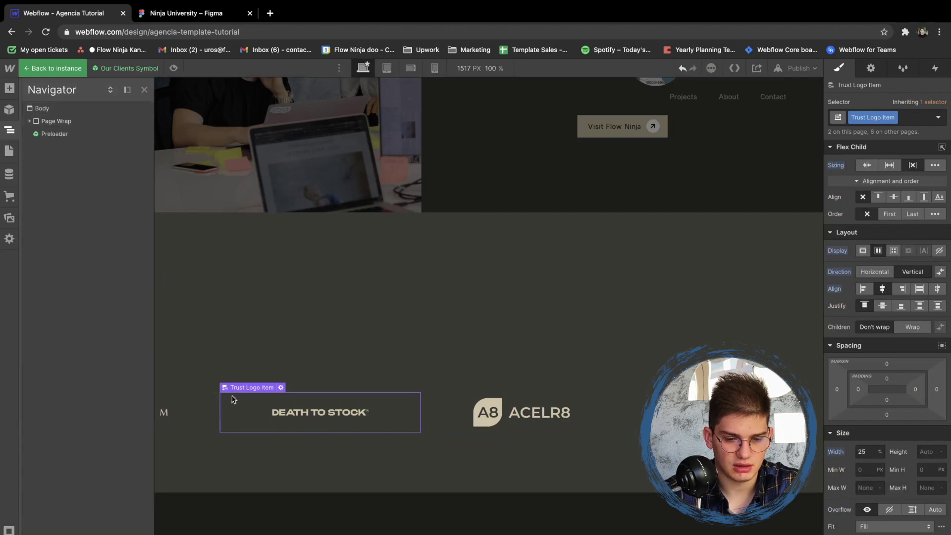
key("z")
key("z")
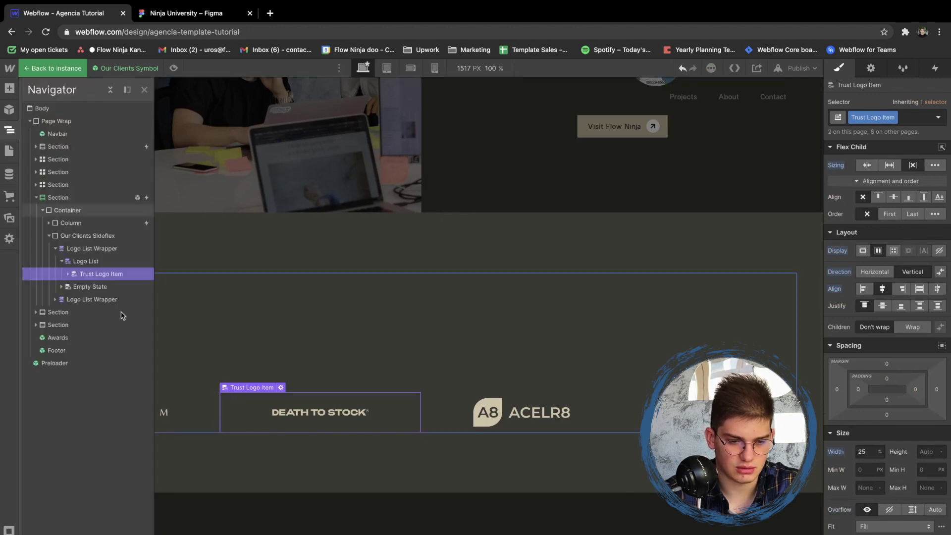
left_click(96, 250)
left_click(55, 249)
left_click(85, 237)
left_click(81, 250)
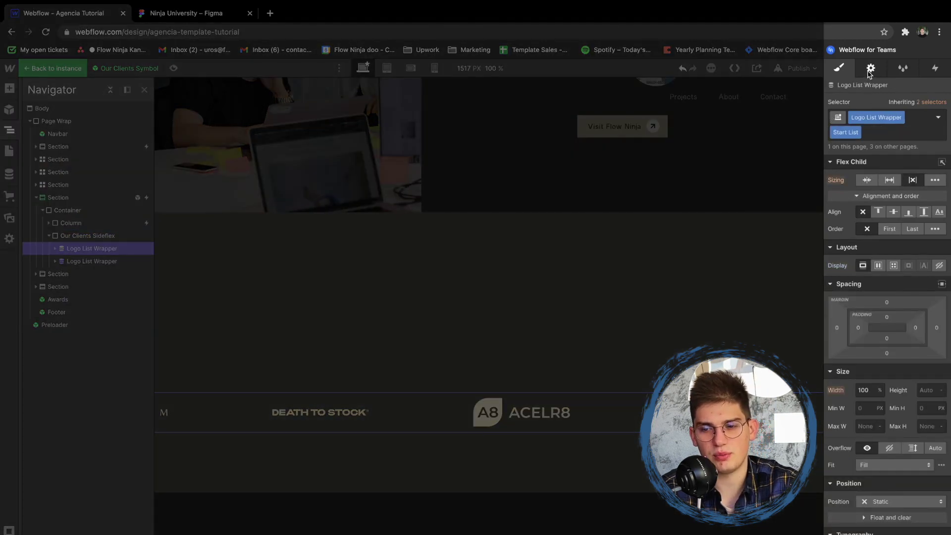
left_click(870, 69)
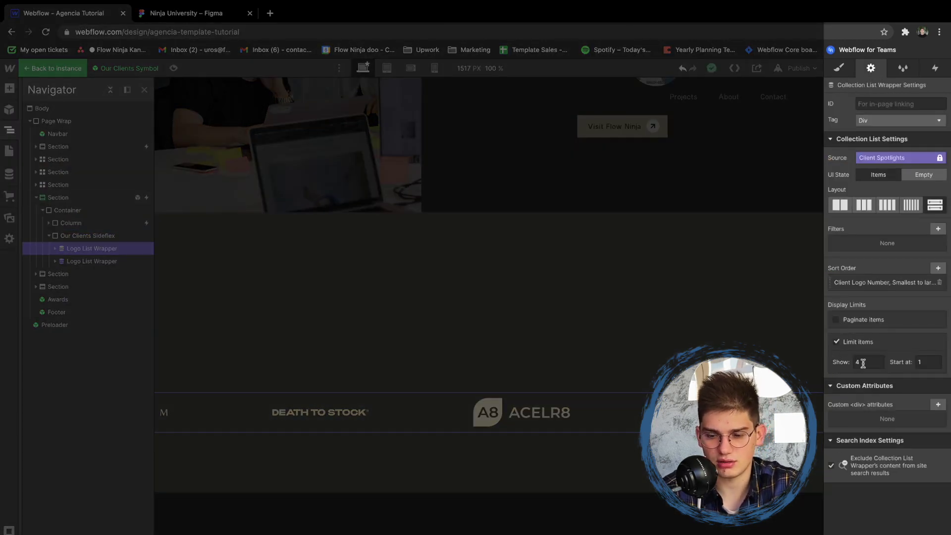
- Make the second Logo List Wrapper start at the same item as the first list, leave the symbol, and preview the logo strip
left_click(75, 262)
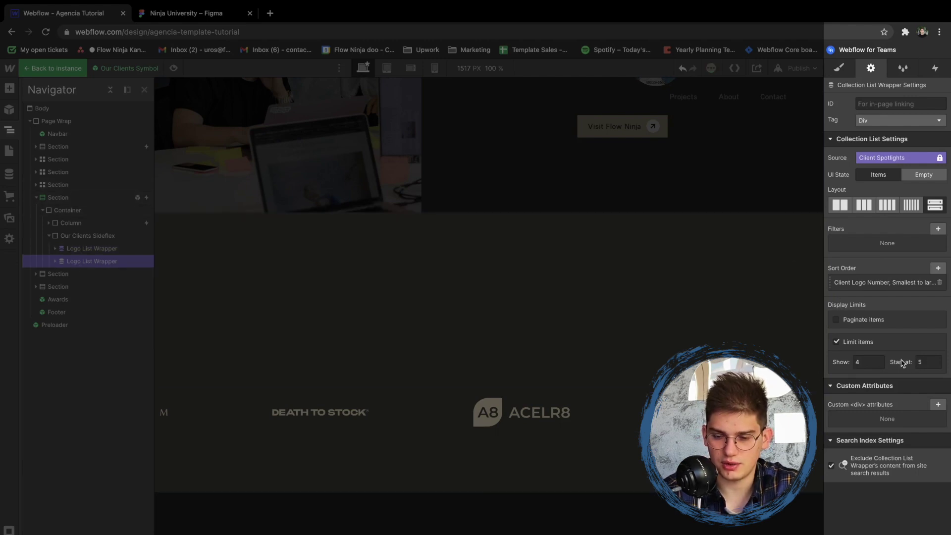
left_click(936, 364)
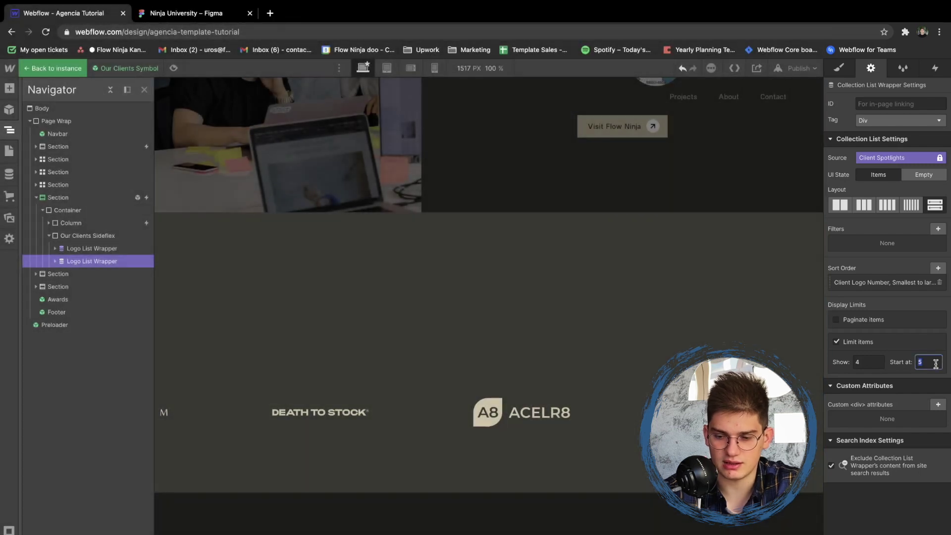
left_click(527, 151)
left_click(73, 67)
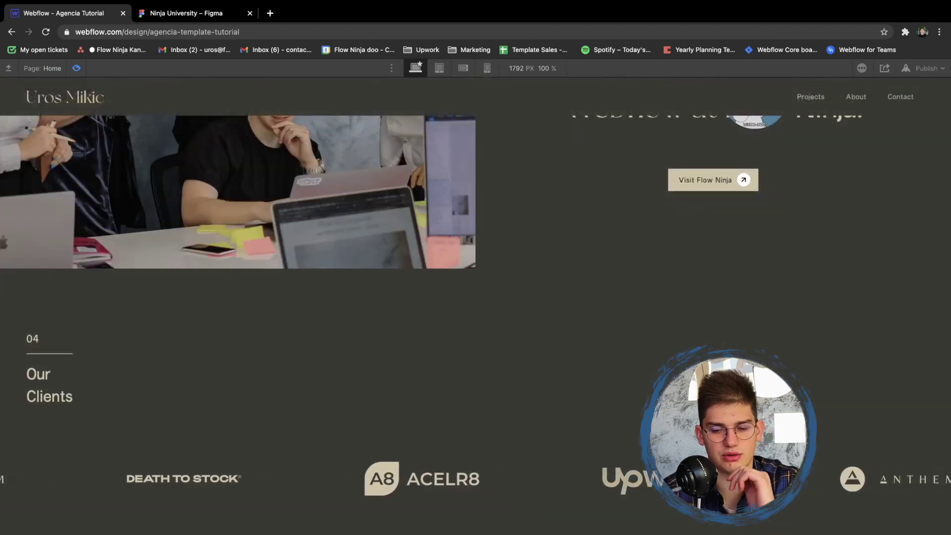
left_click(76, 68)
- Replace the section 05 heading's wording with "Some of my latest projects" as in the Figma design, keeping the final period
scroll(297, 297, "down", 6)
scroll(327, 317, "up", 1)
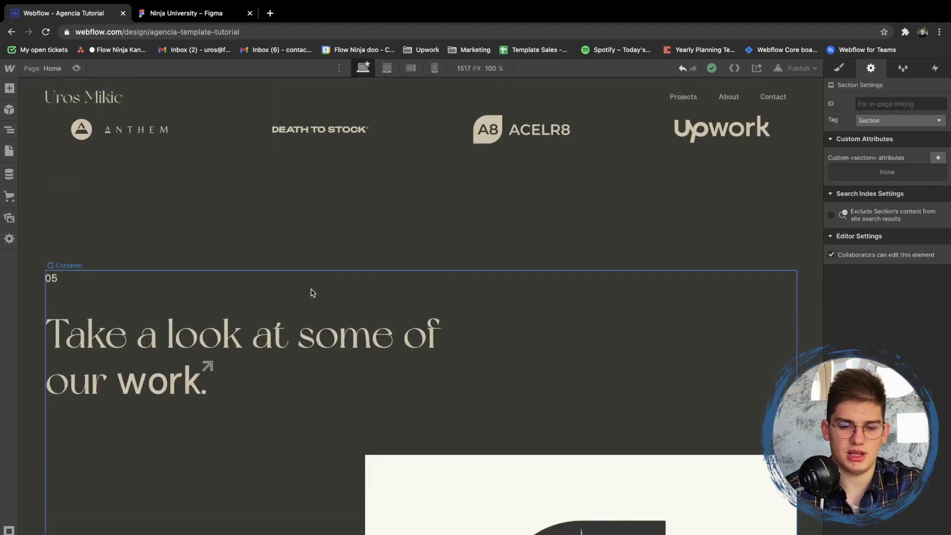
left_click(287, 341)
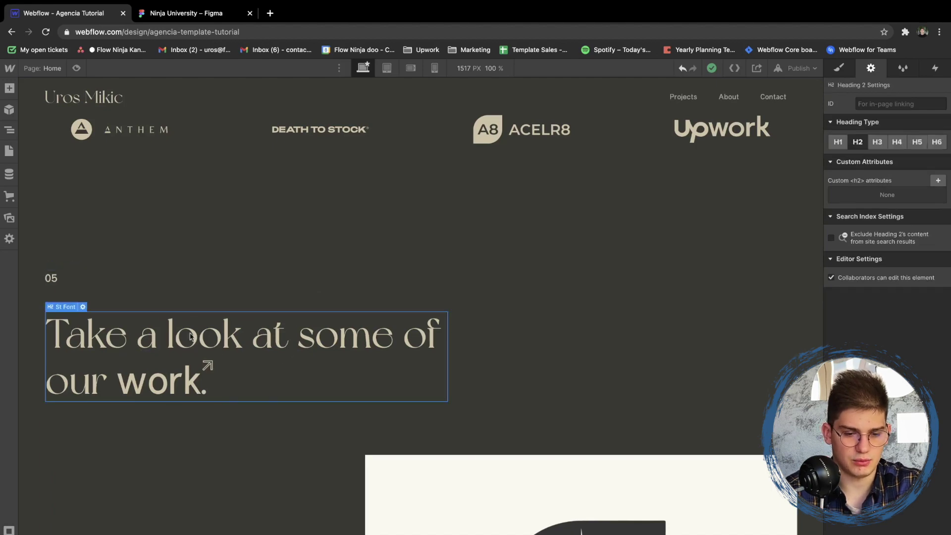
left_click(181, 14)
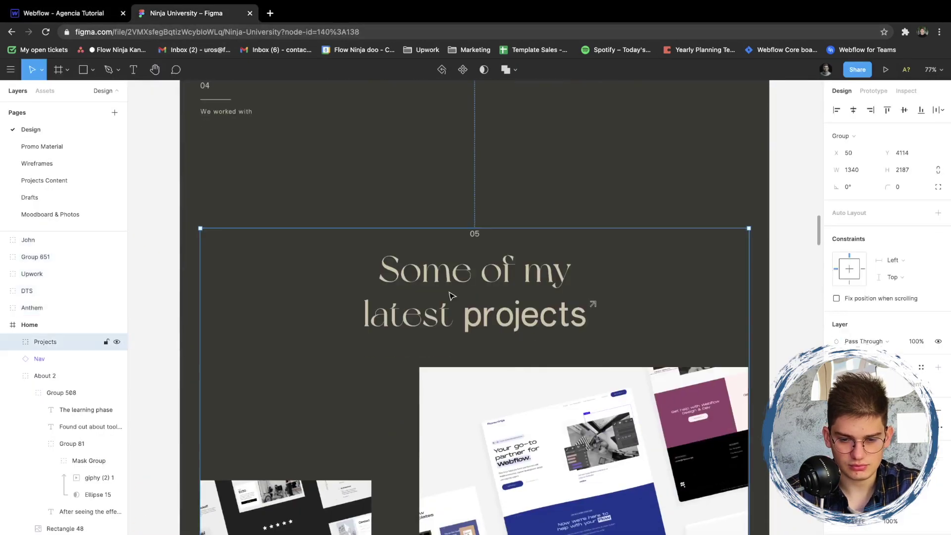
double_click(448, 291)
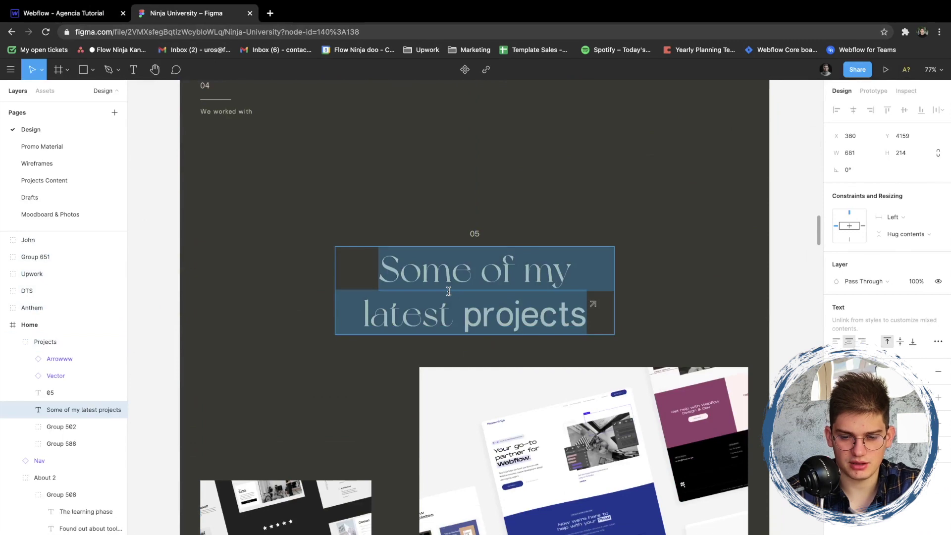
key("ctrl+Tab")
double_click(274, 330)
left_click_drag(46, 331, 120, 399)
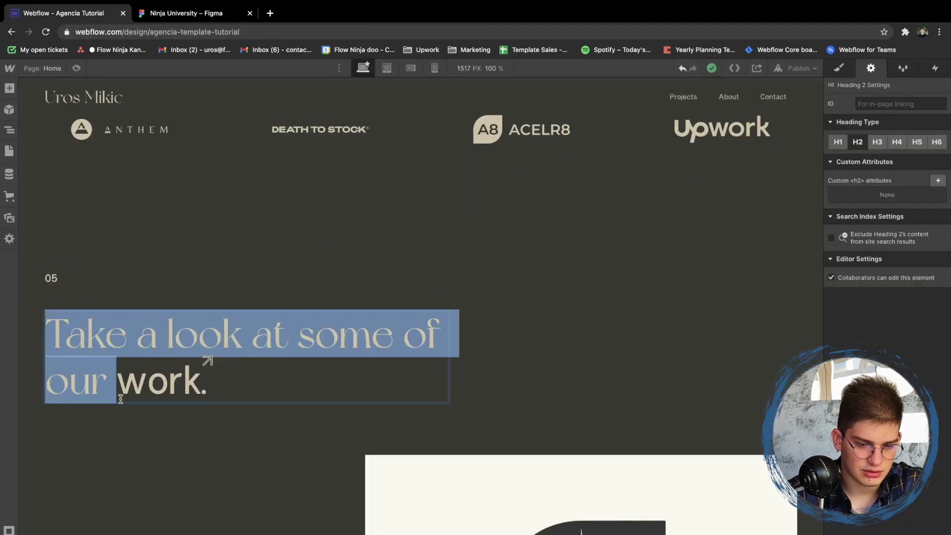
type("Some of m")
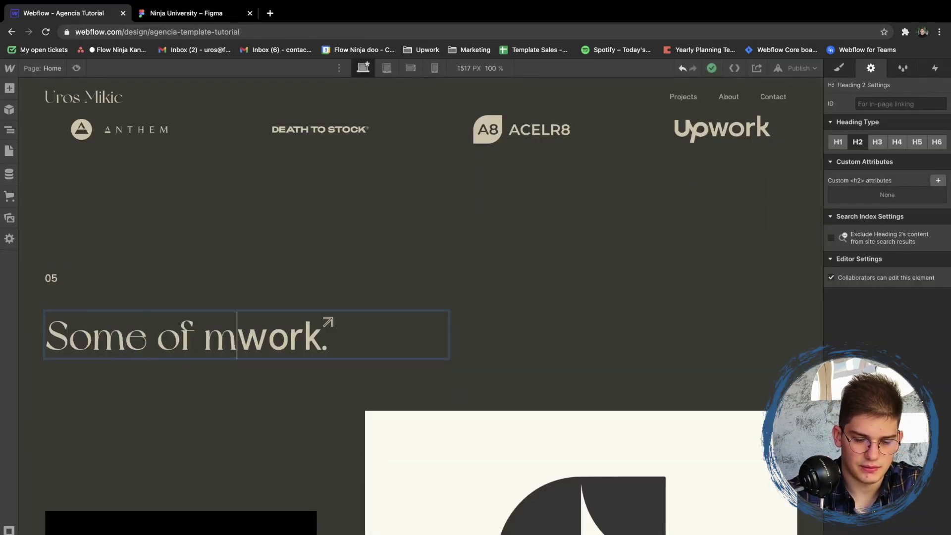
type("y latest")
key("alt+shift+Right")
type("projects")
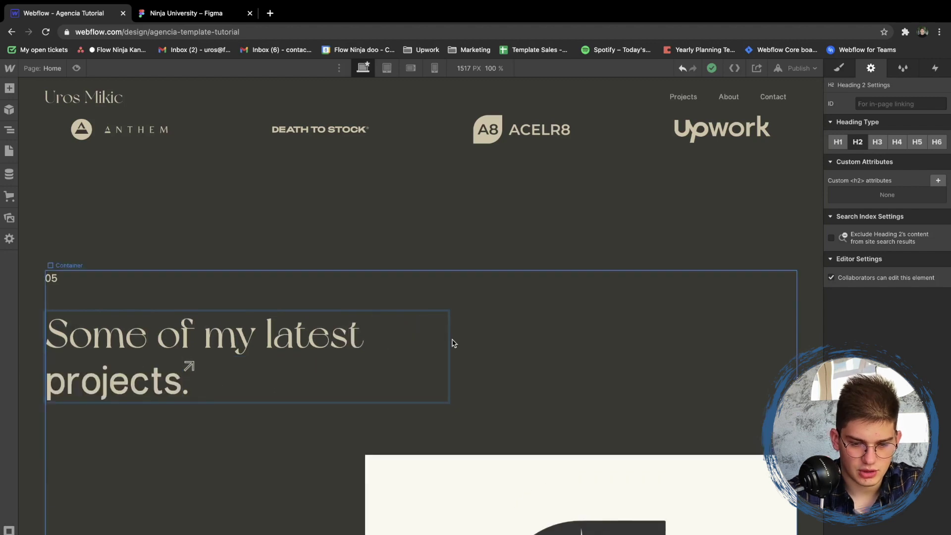
key("Escape")
- Add the existing Center Flex combo class to the container of section 05 to center its heading
left_click(334, 294)
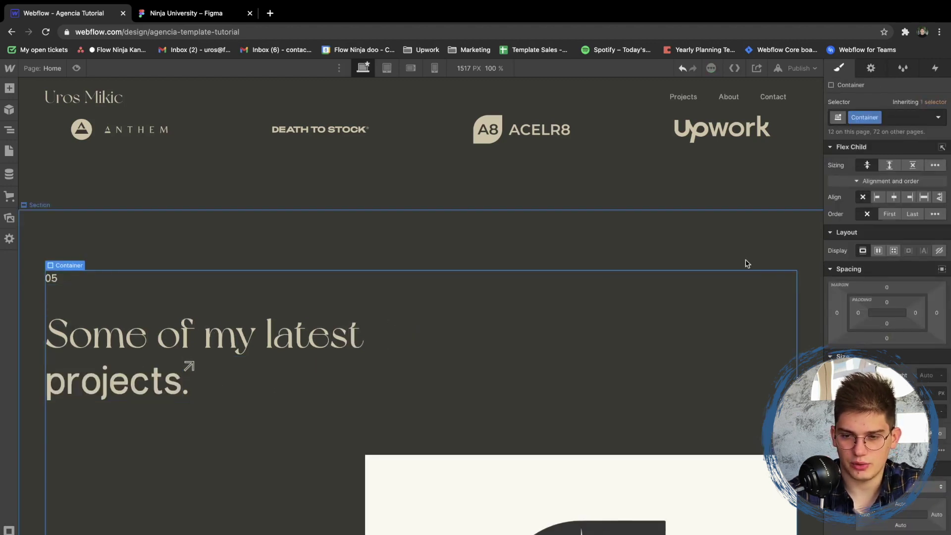
key("ctrl+Return")
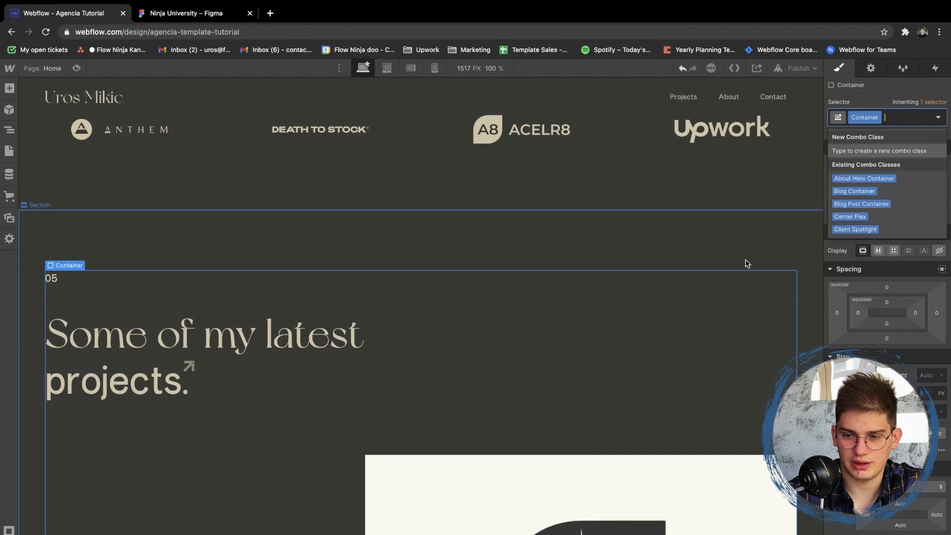
left_click(852, 218)
left_click(492, 244)
scroll(491, 244, "down", 3)
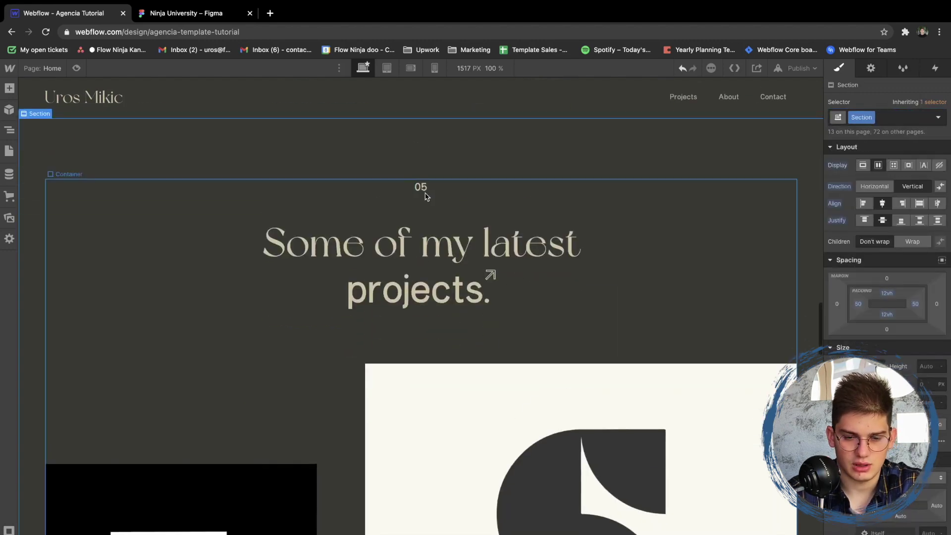
- Review the project cards in the Figma design, return to Webflow, and open the Works CMS collection
key("ctrl+Tab")
scroll(464, 259, "down", 5)
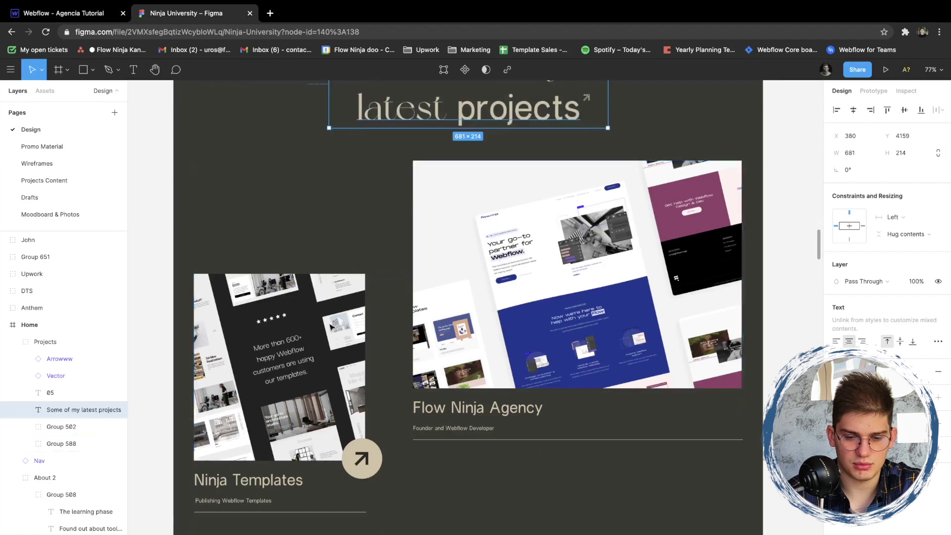
left_click(492, 258)
scroll(480, 269, "down", 8)
key("ctrl+shift+Tab")
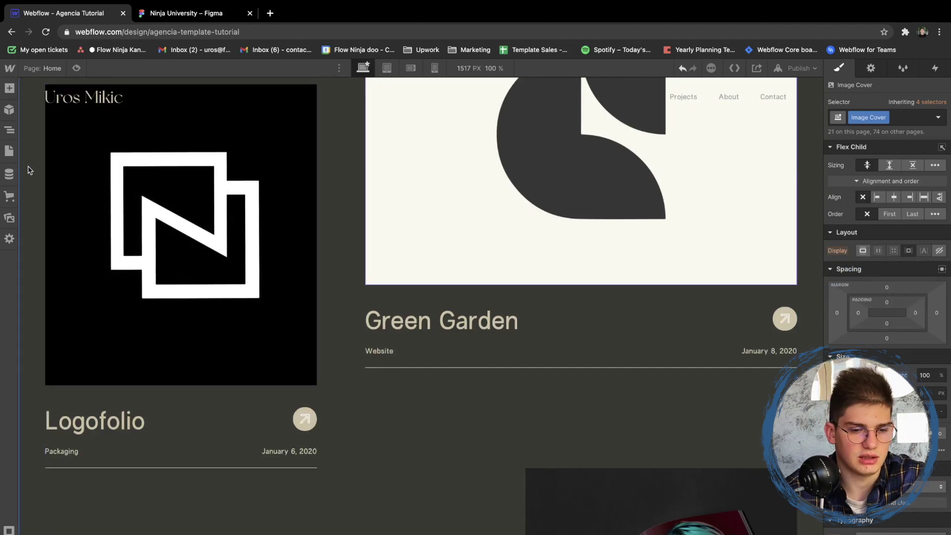
left_click(10, 174)
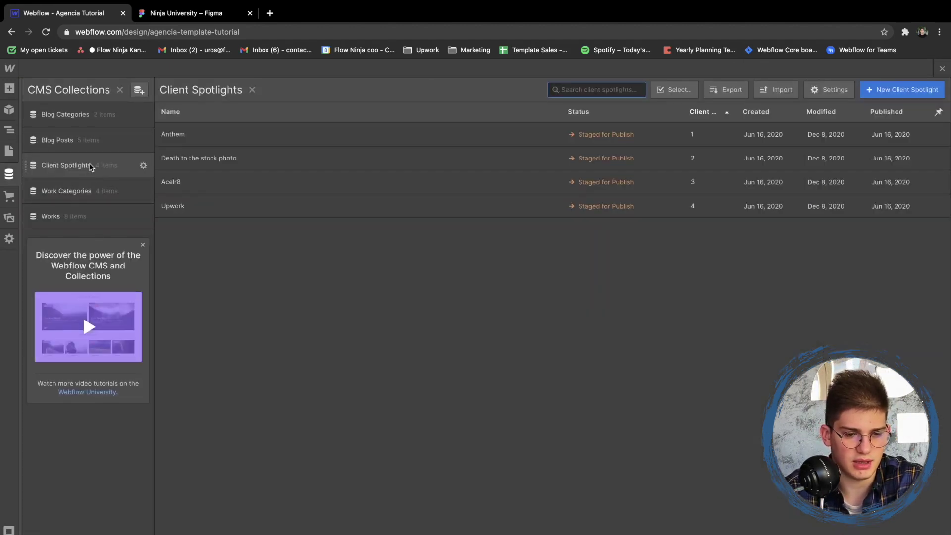
left_click(81, 216)
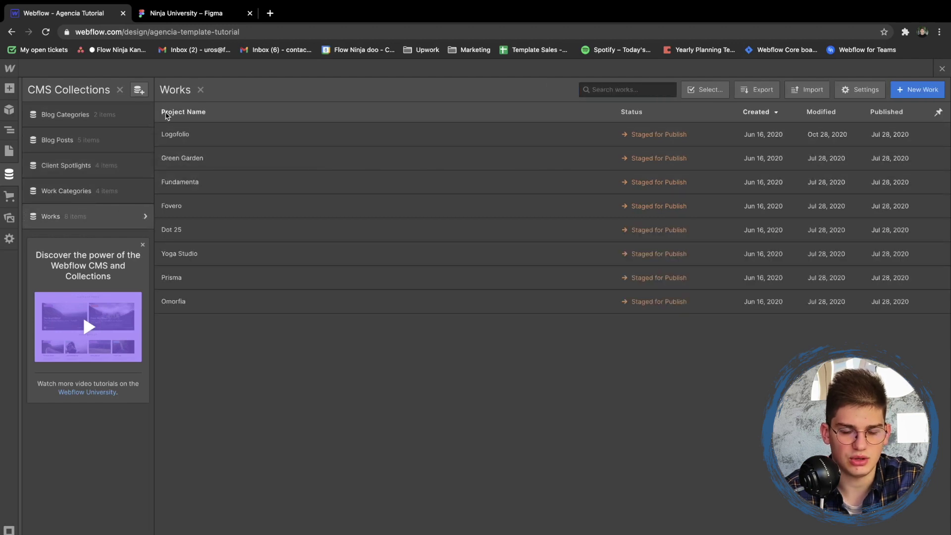